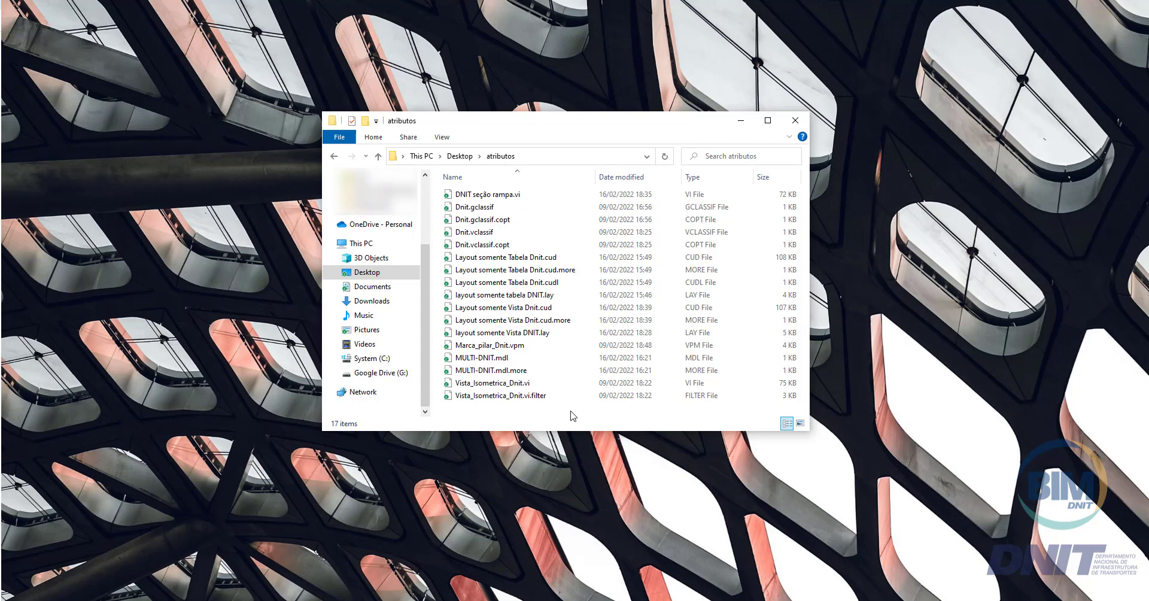
Copy all the files in the atributos folder on the Desktop
drag(544, 411, 463, 196)
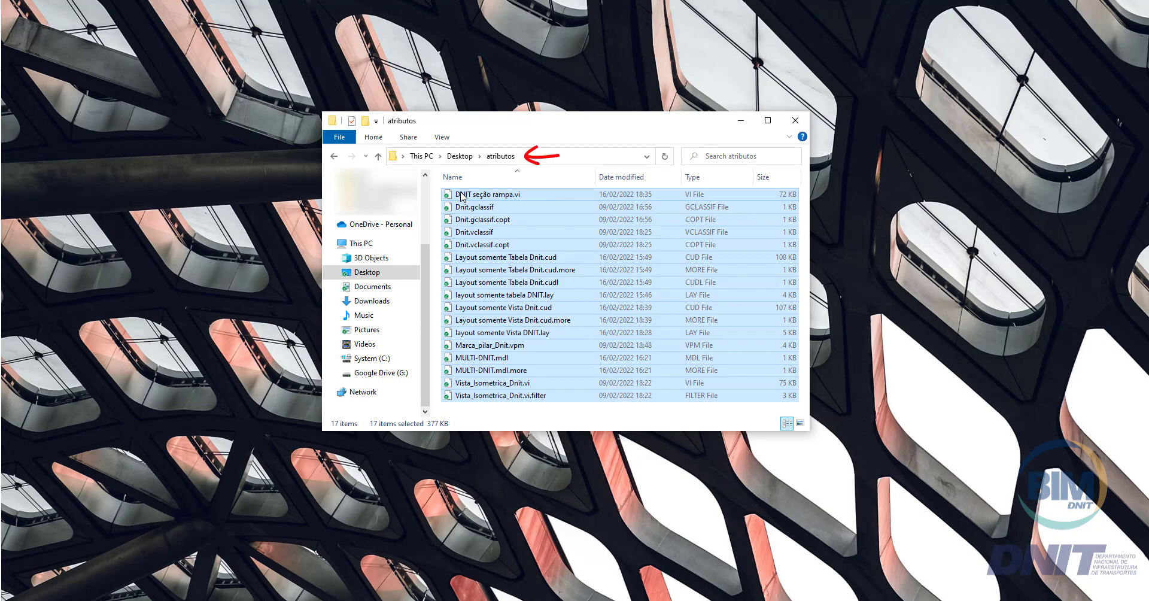
right_click(462, 195)
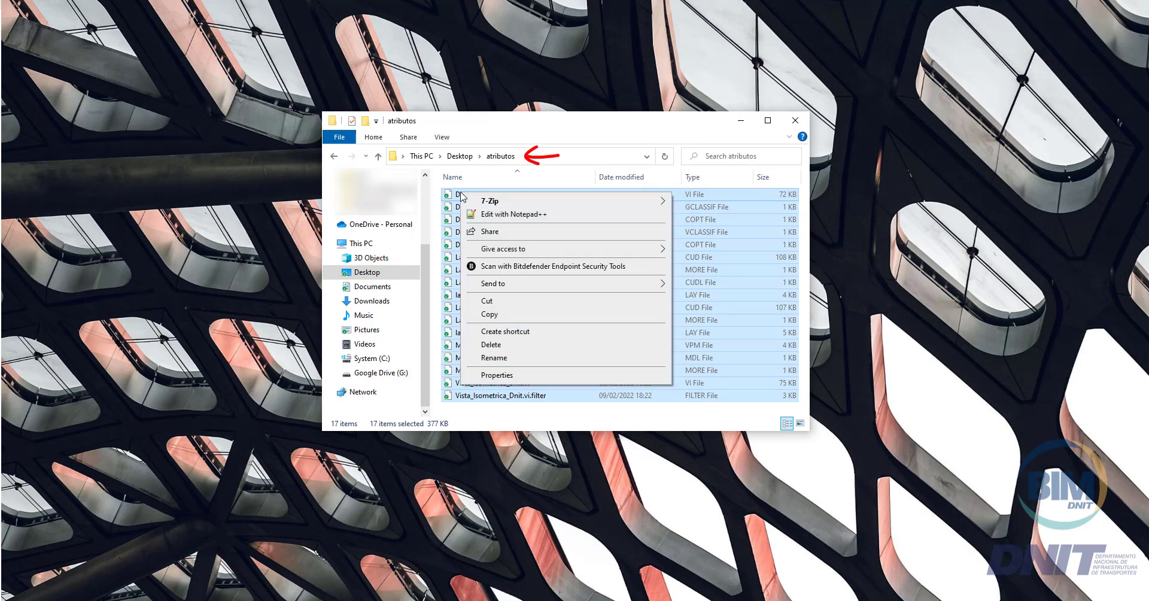
click(515, 316)
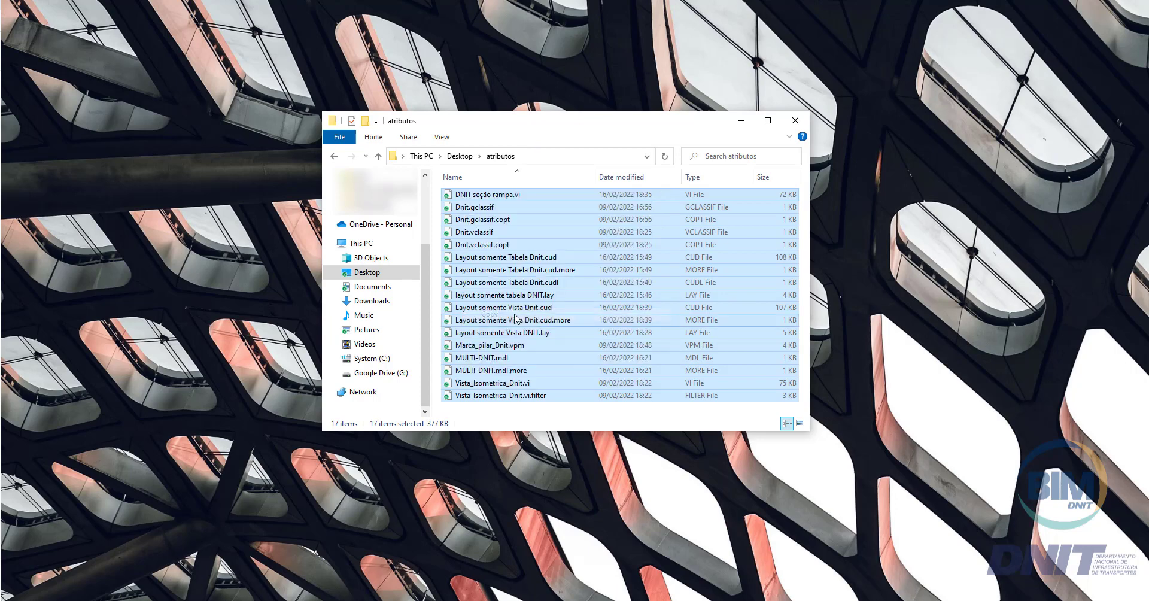
Paste the copied attribute files into C:\TeklaStructures\2022.0\Environments\Brazil\General\drawing_settings
click(371, 358)
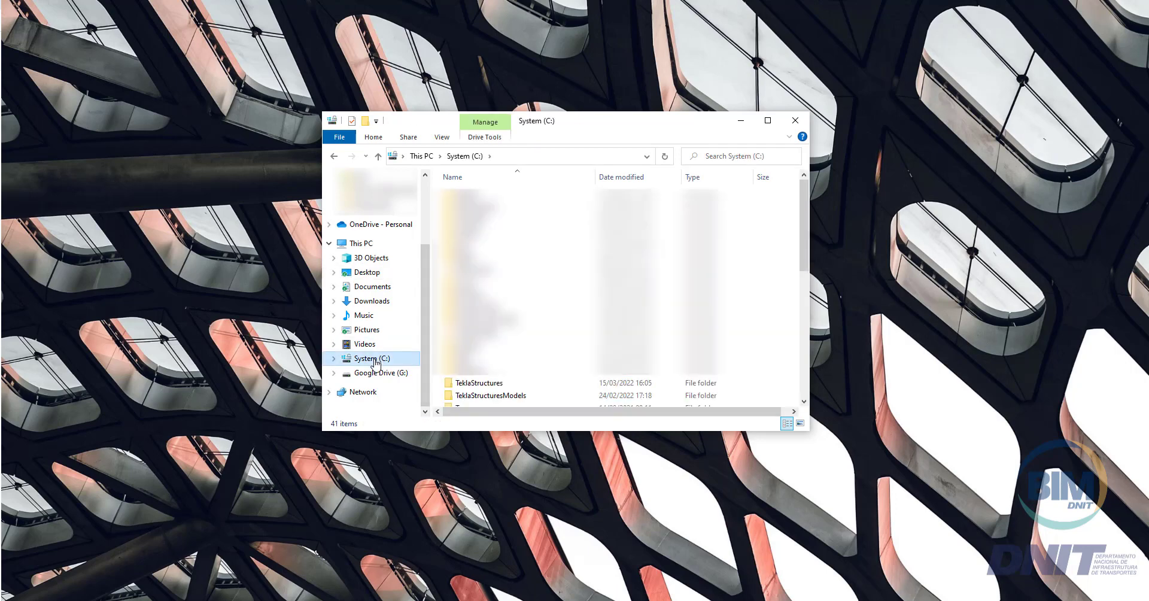
double_click(498, 385)
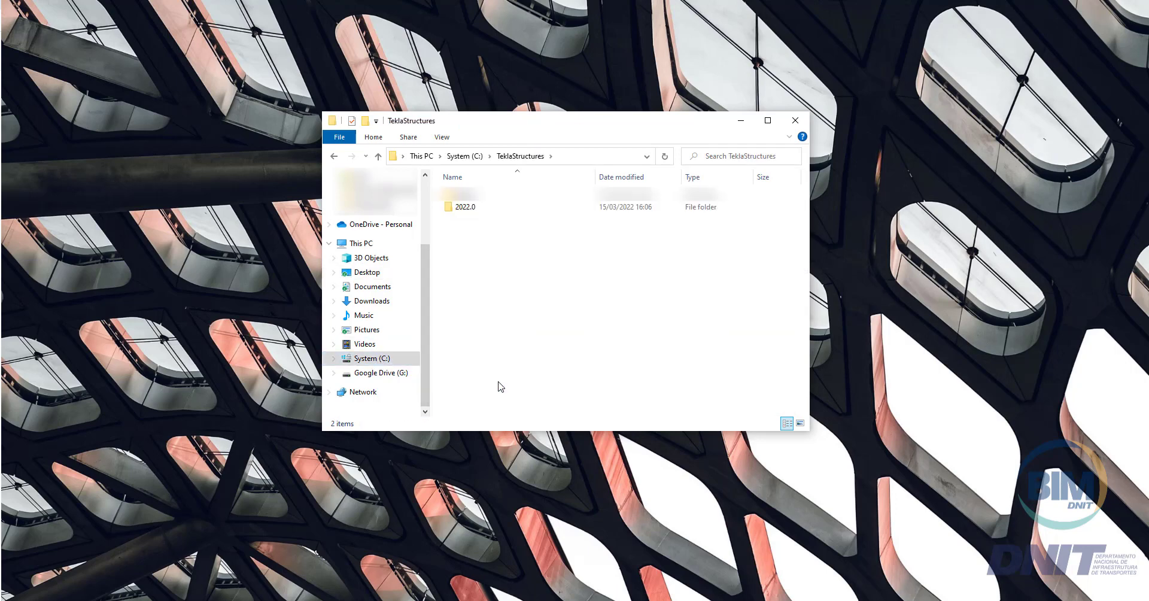
double_click(475, 206)
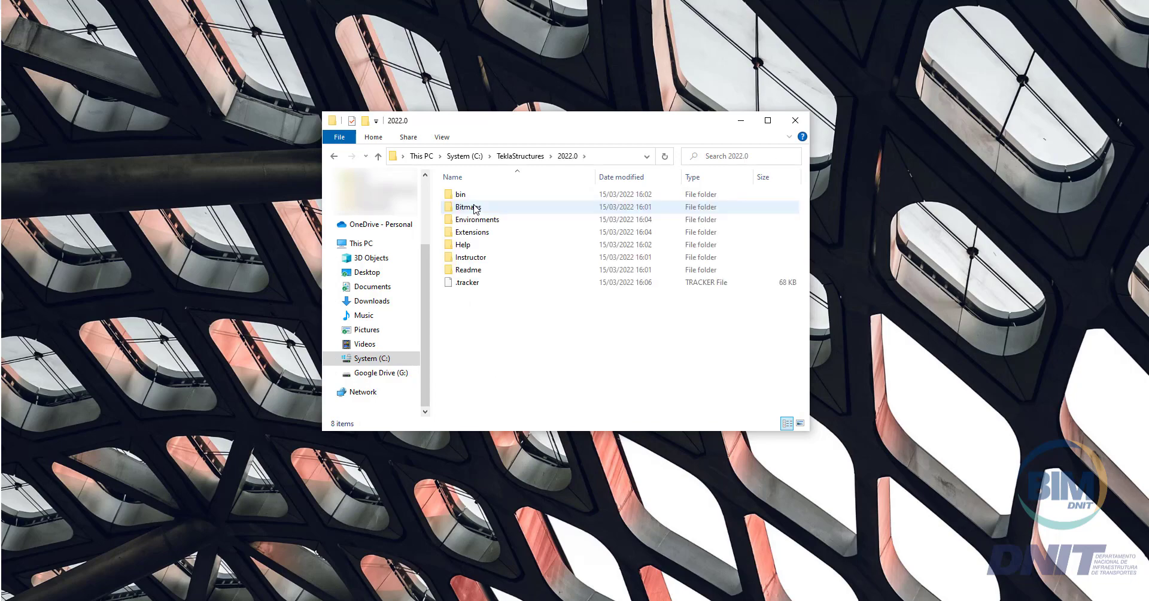
double_click(476, 219)
click(482, 210)
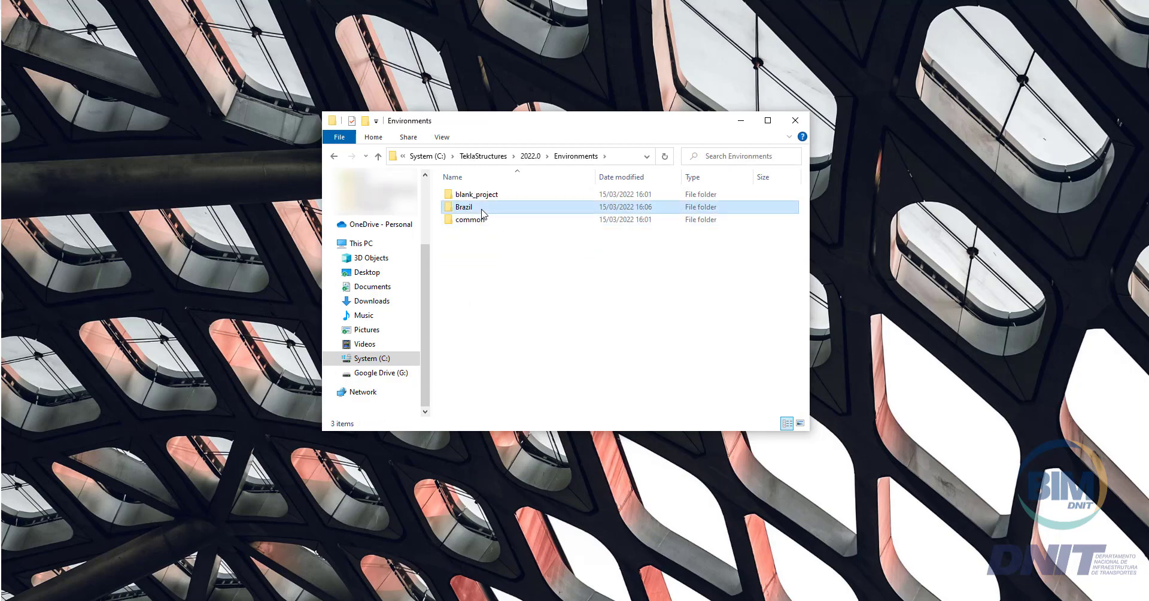
double_click(482, 209)
double_click(485, 258)
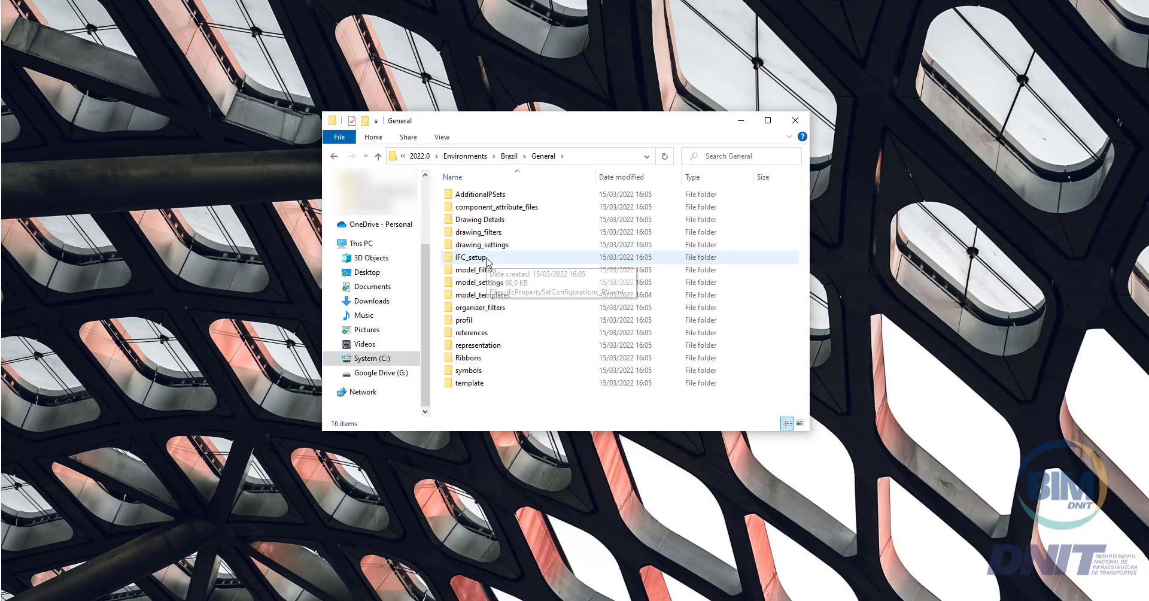
double_click(512, 246)
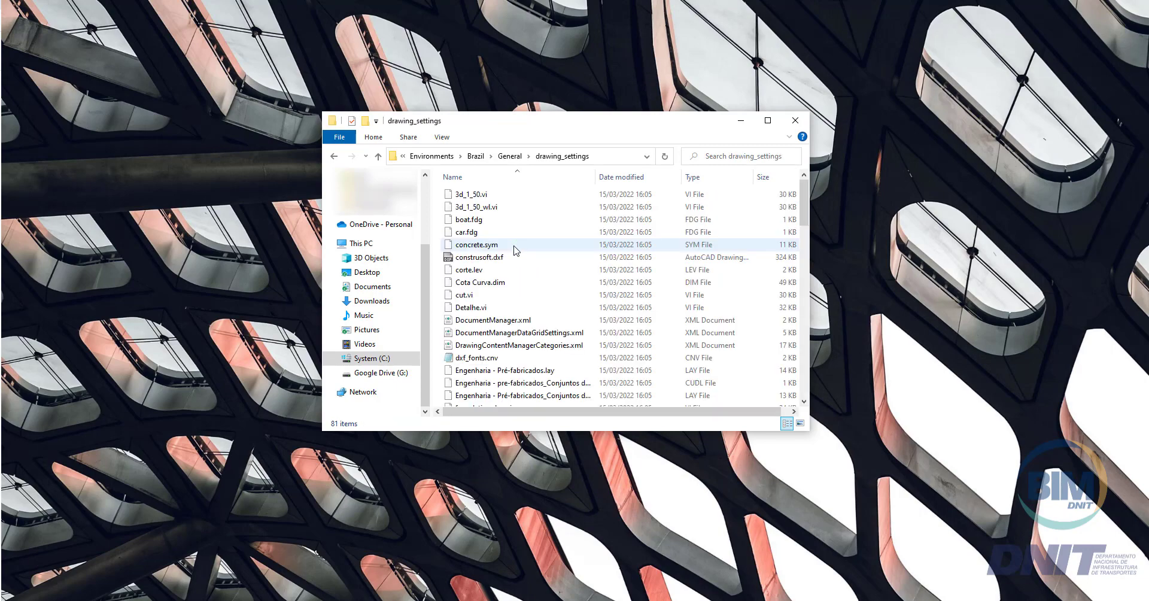
key(ctrl+v)
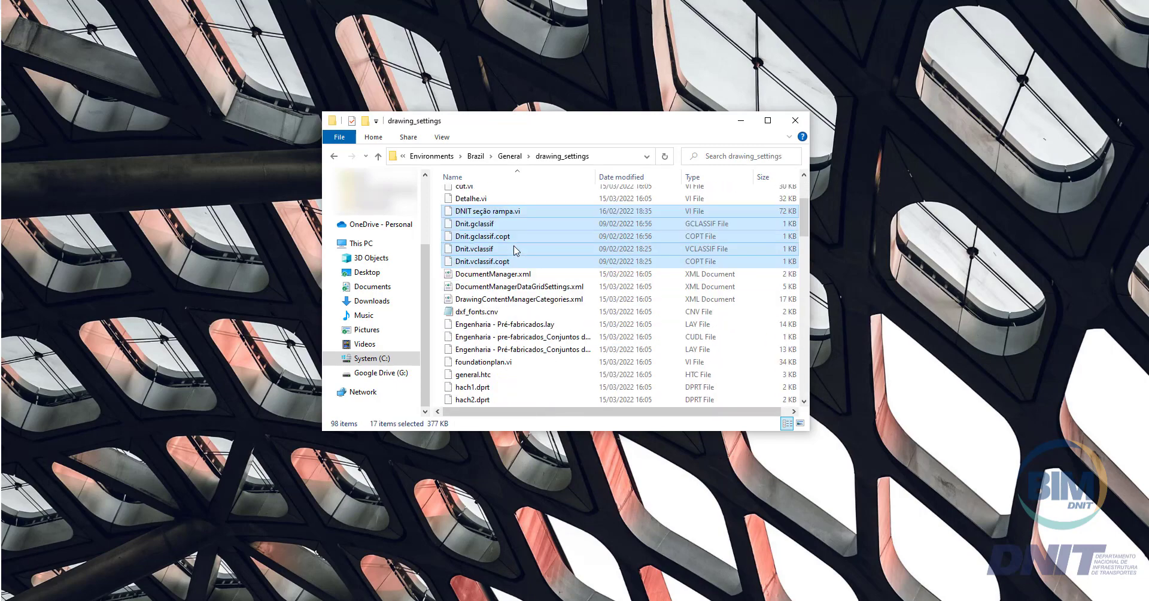
scroll(515, 250, down, 8)
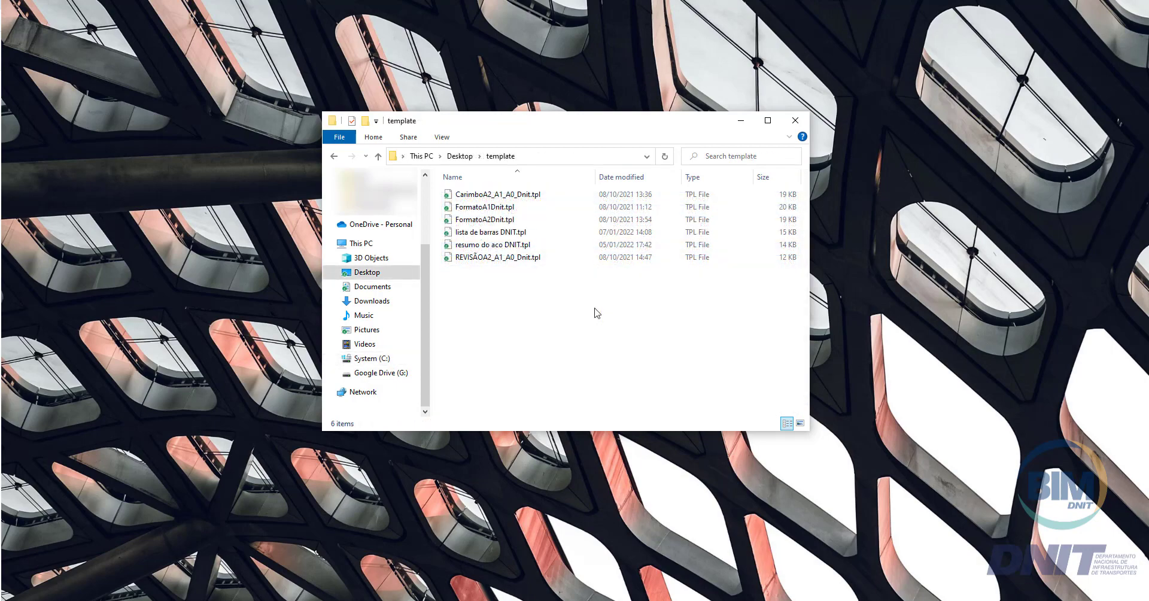
Copy all the .tpl files in the template folder on the Desktop
drag(519, 278, 470, 196)
right_click(471, 194)
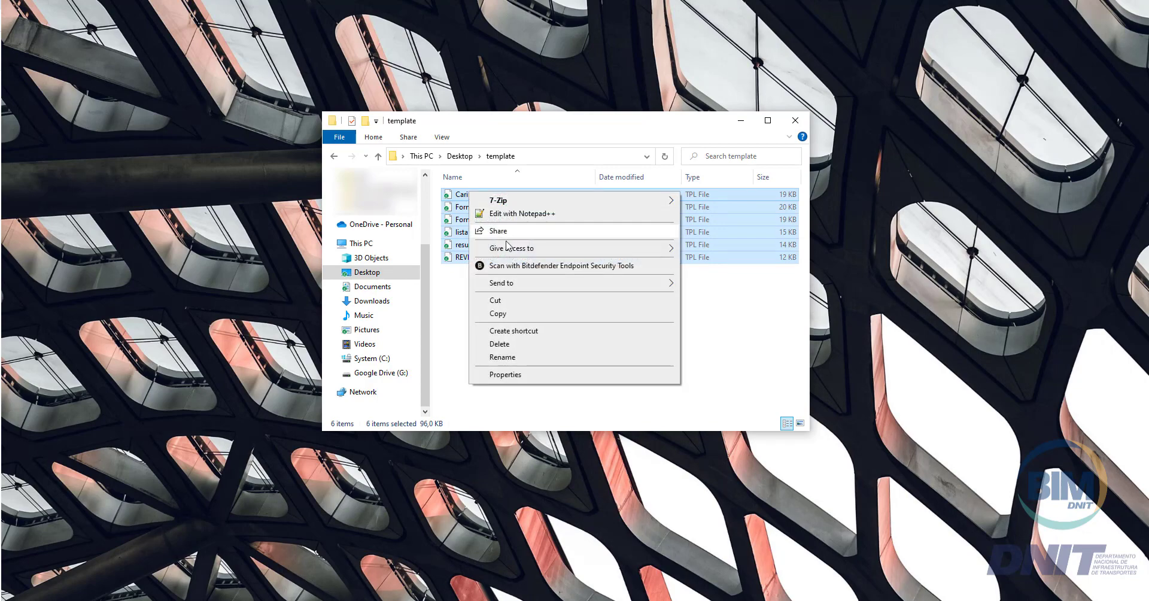
click(524, 319)
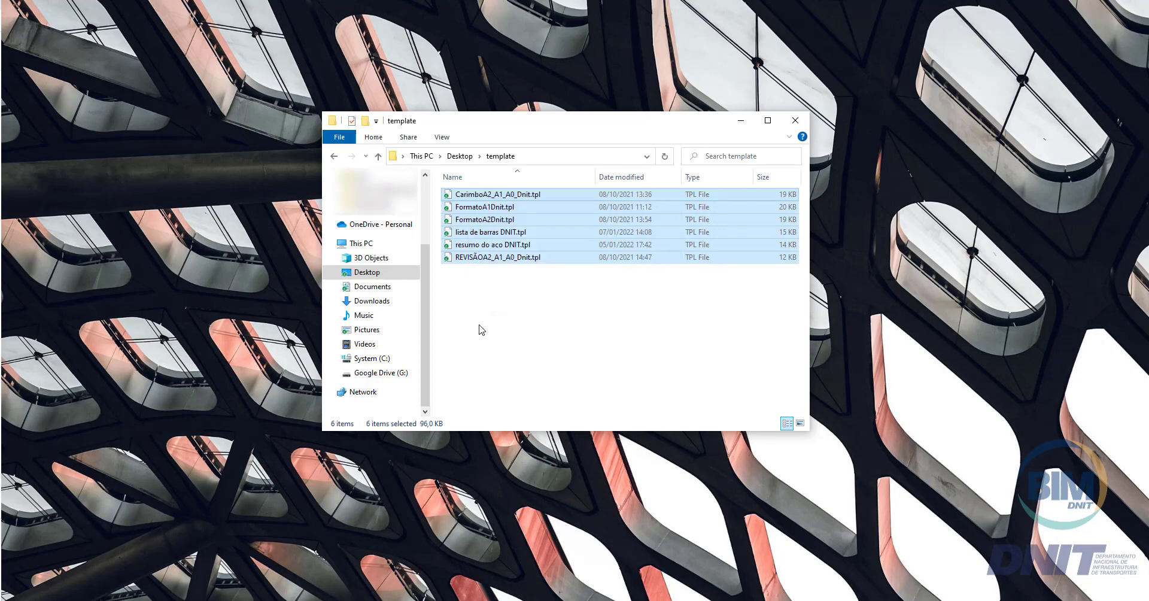
Paste the copied .tpl files into C:\TeklaStructures\2022.0\Environments\Brazil\General\template
click(389, 359)
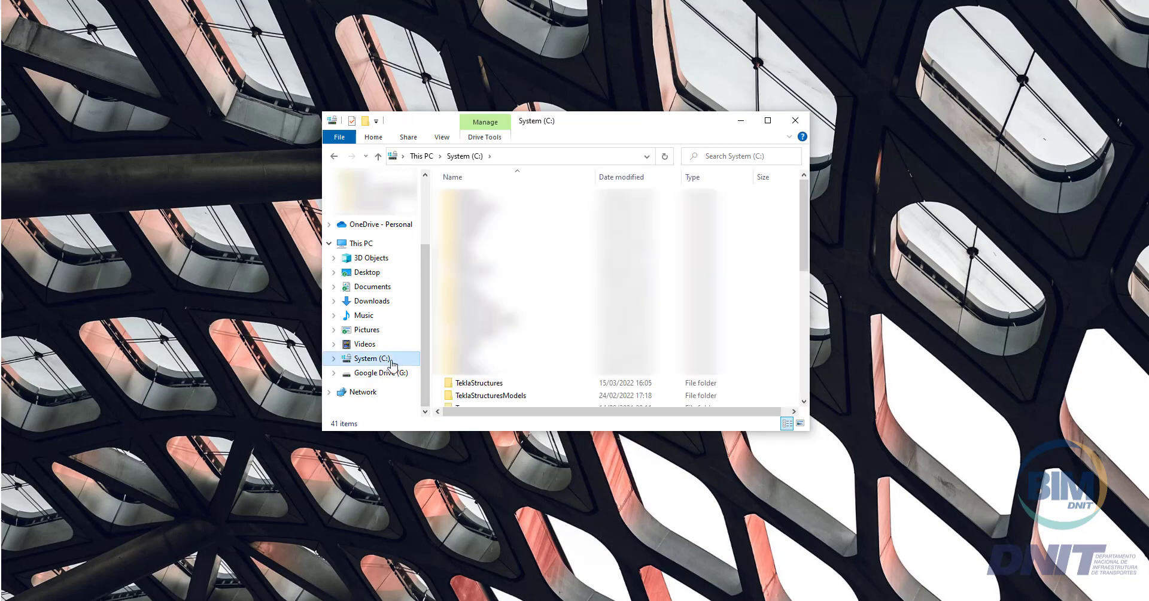
double_click(496, 382)
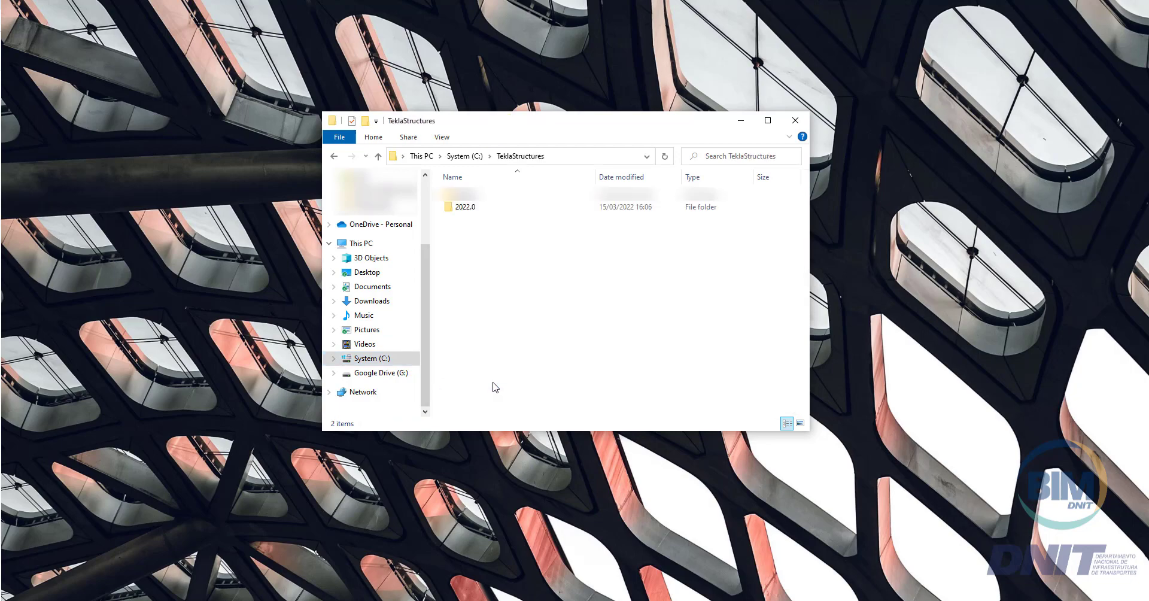
double_click(482, 209)
double_click(508, 220)
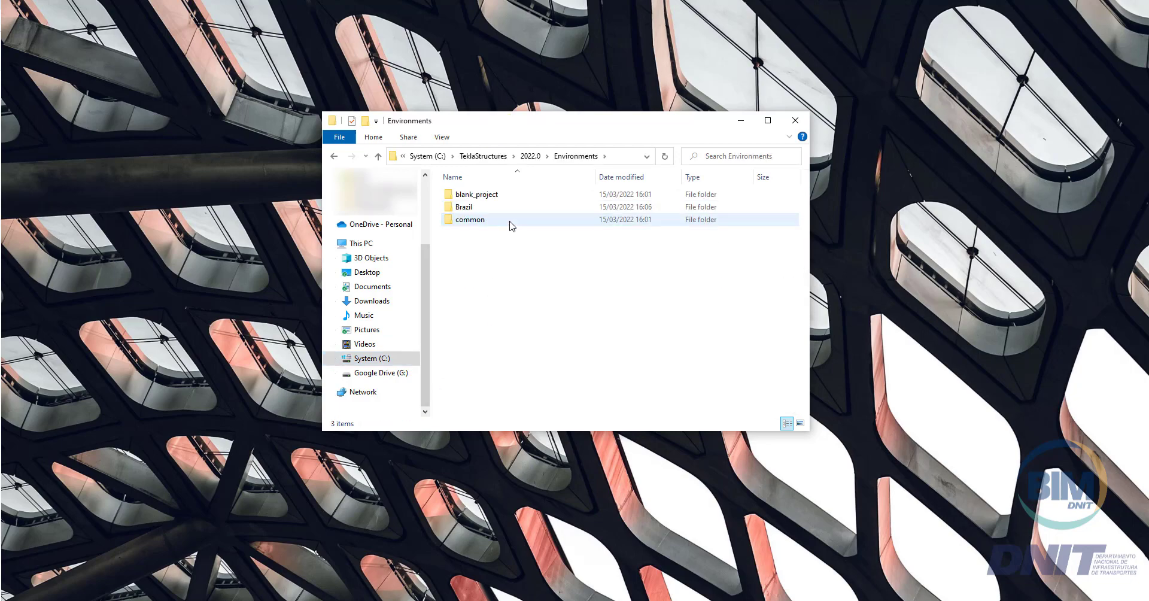
double_click(487, 208)
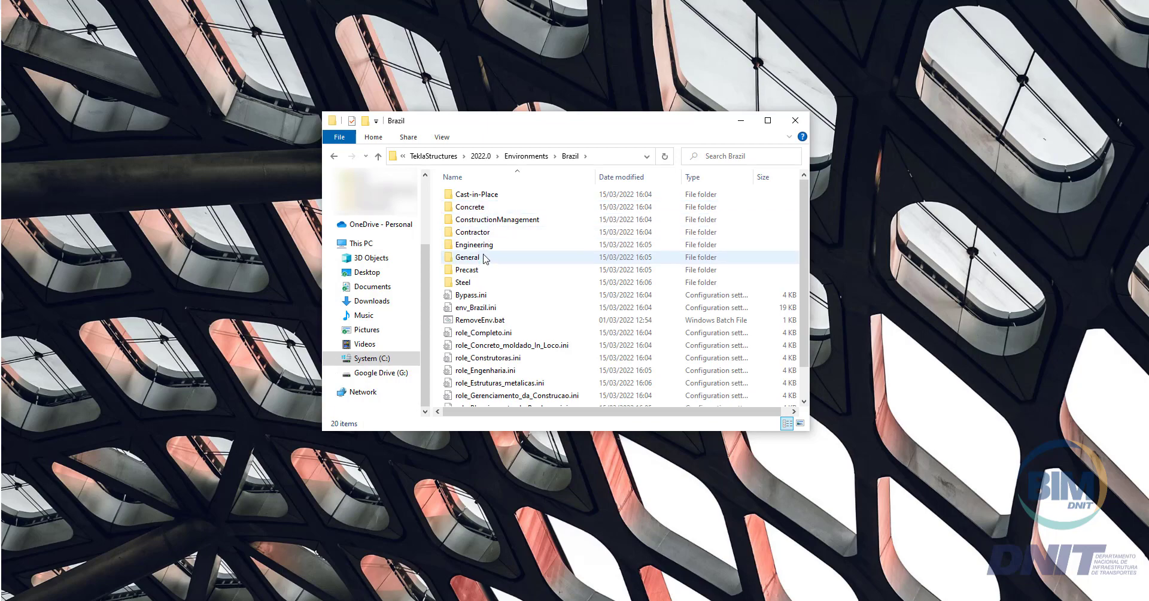
double_click(485, 258)
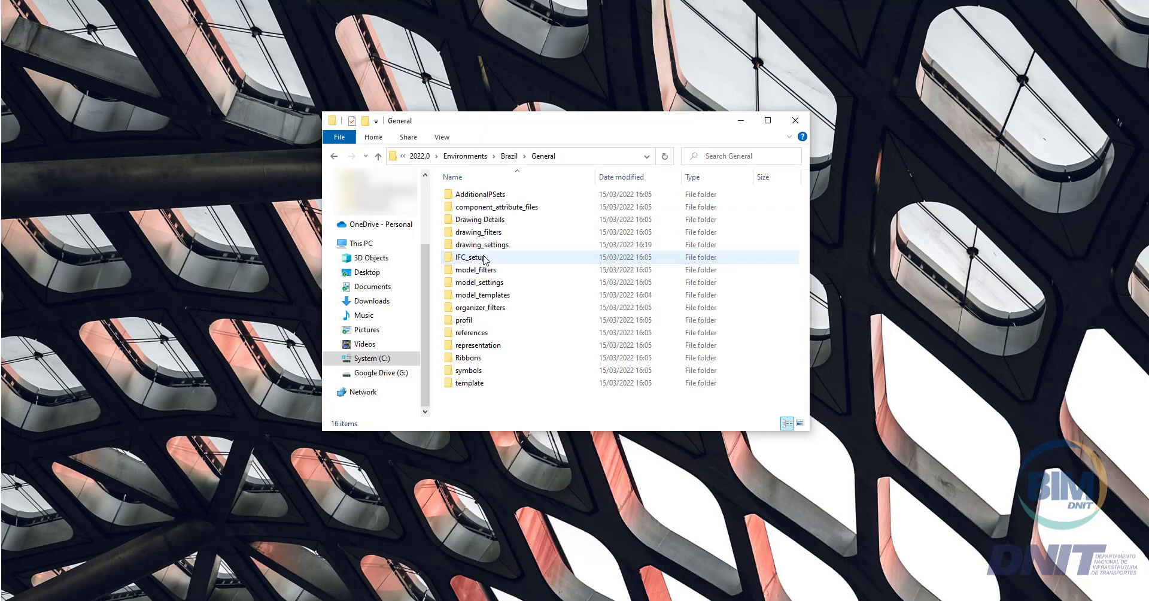
double_click(494, 386)
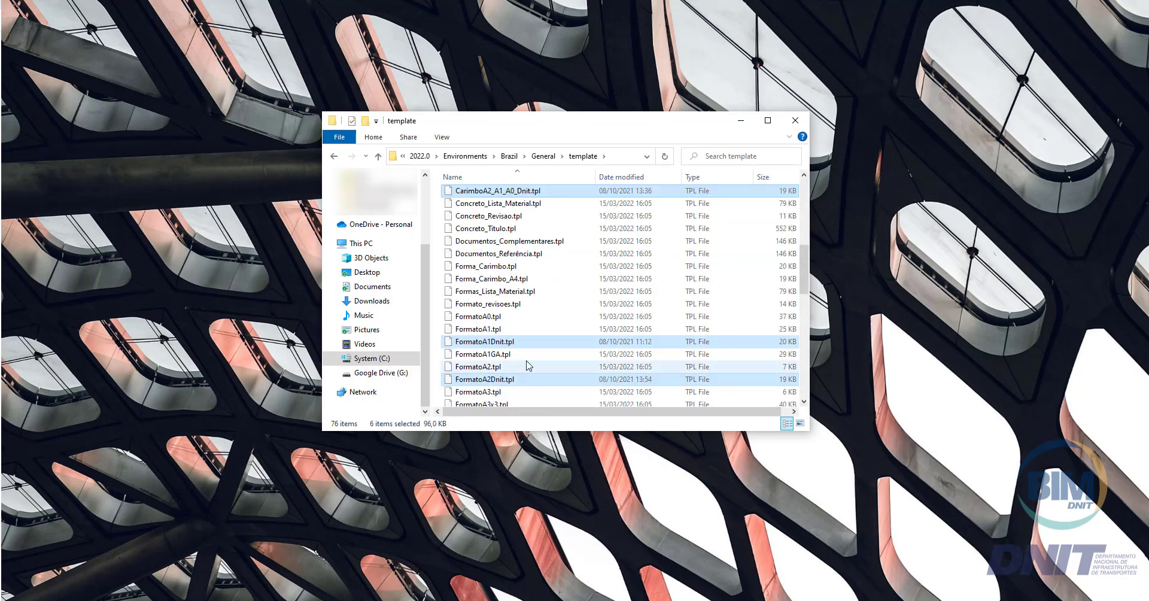
scroll(529, 366, down, 7)
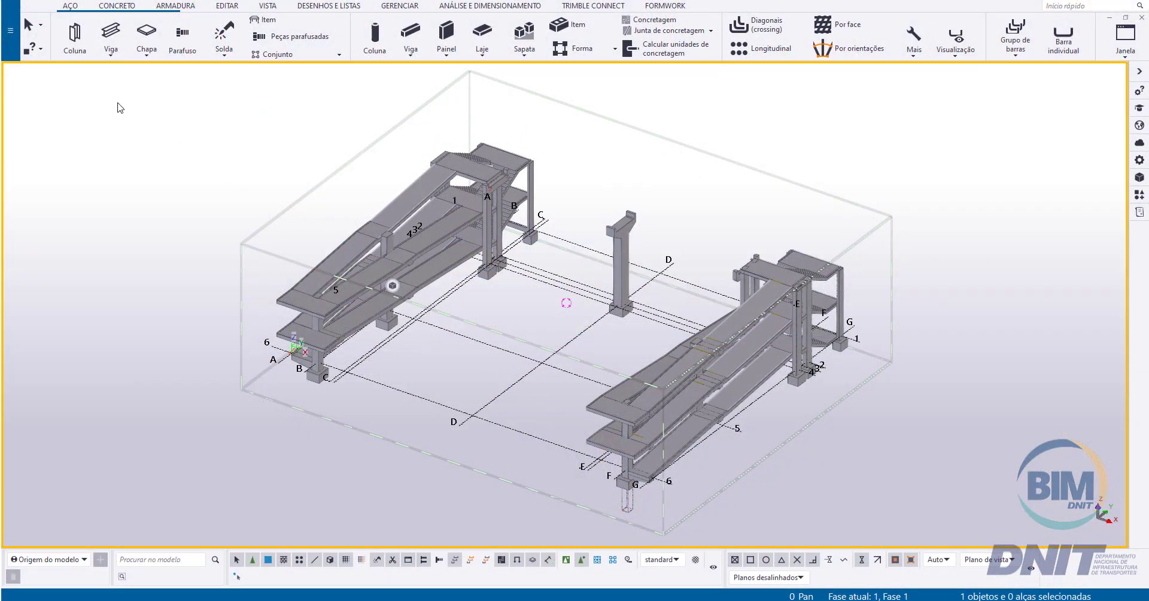
Switch to Tekla Structures and look at the available editors (Editores)
click(10, 36)
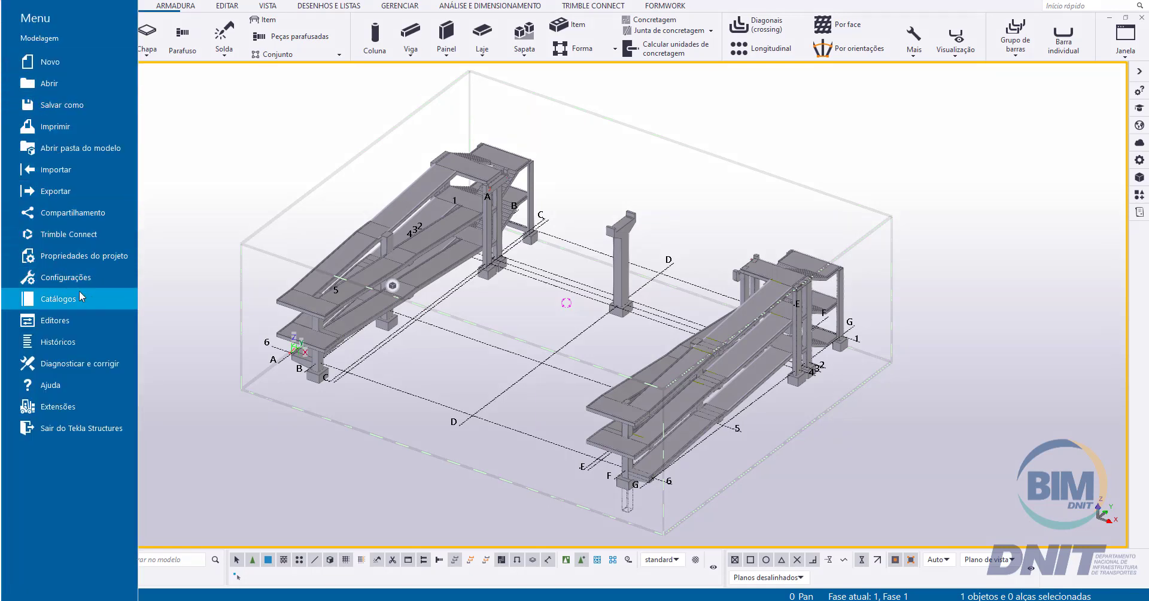
mouse_move(85, 318)
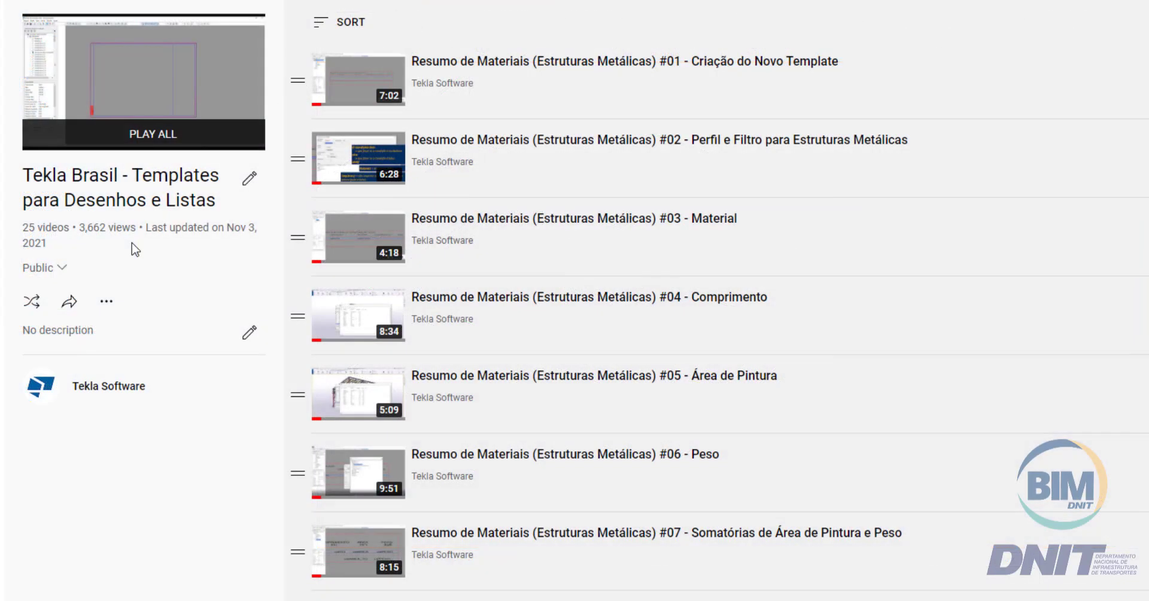
Browse the videos in the "Tekla Brasil - Templates para Desenhos e Listas" playlist
scroll(612, 311, down, 4)
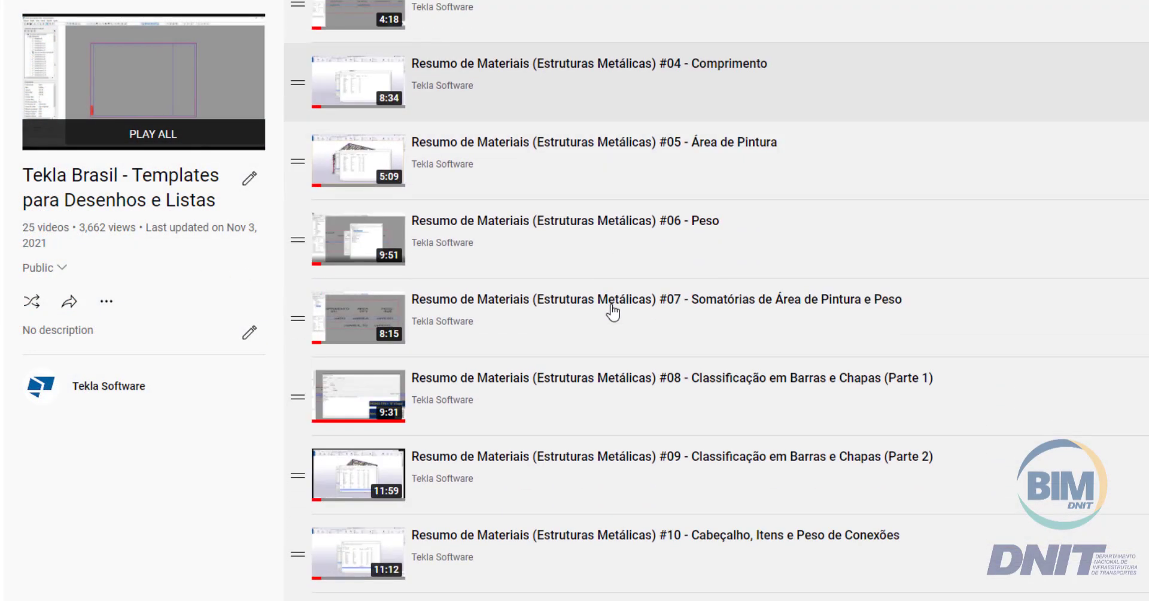
scroll(611, 312, down, 10)
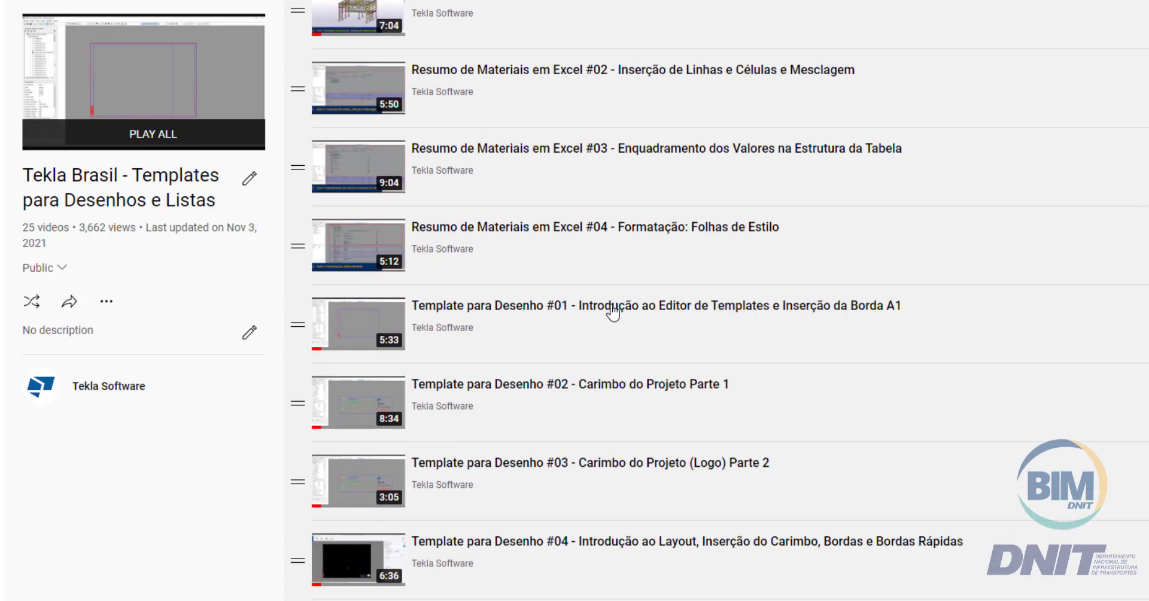
scroll(612, 311, down, 7)
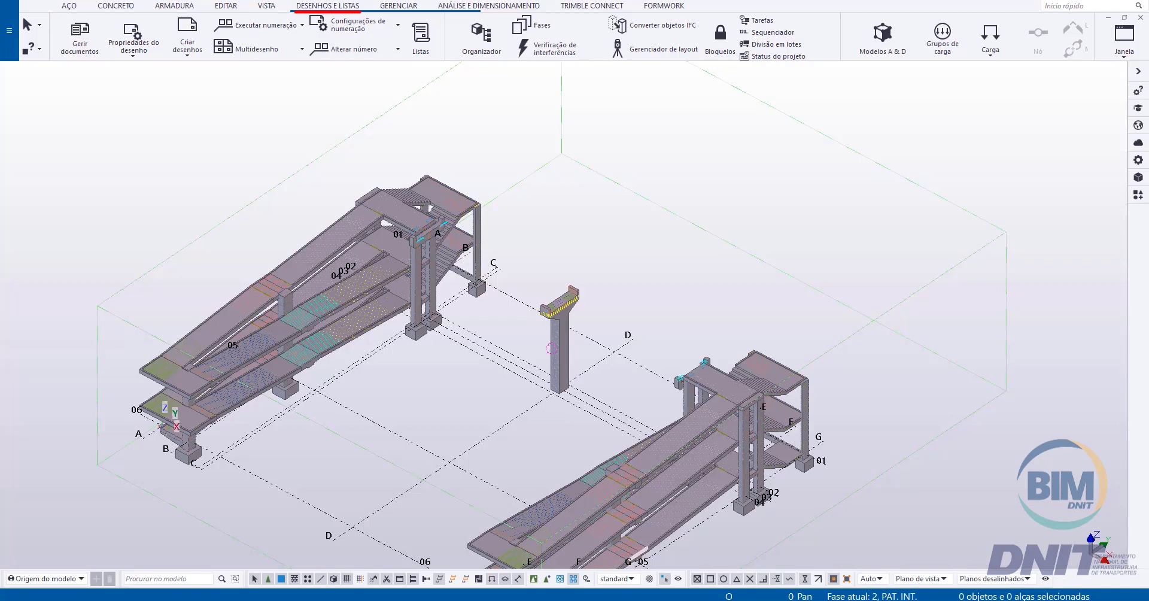
In the standard general drawing properties, set the layout to LAYOUT_A1_DNIT with a specified drawing size of A1 (841x594)
click(127, 54)
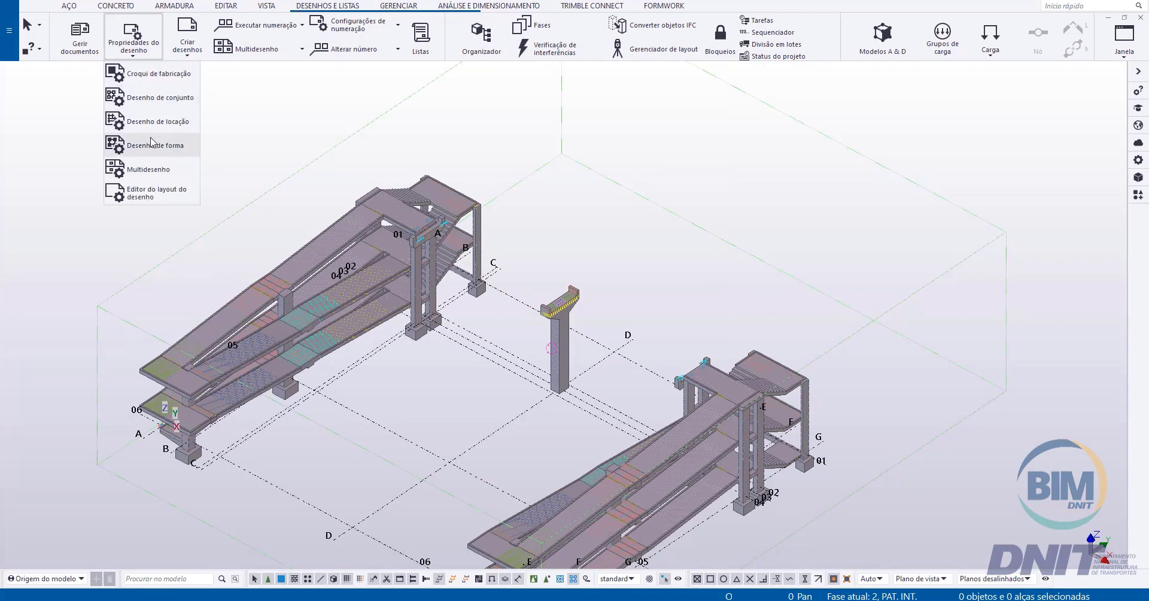
click(157, 122)
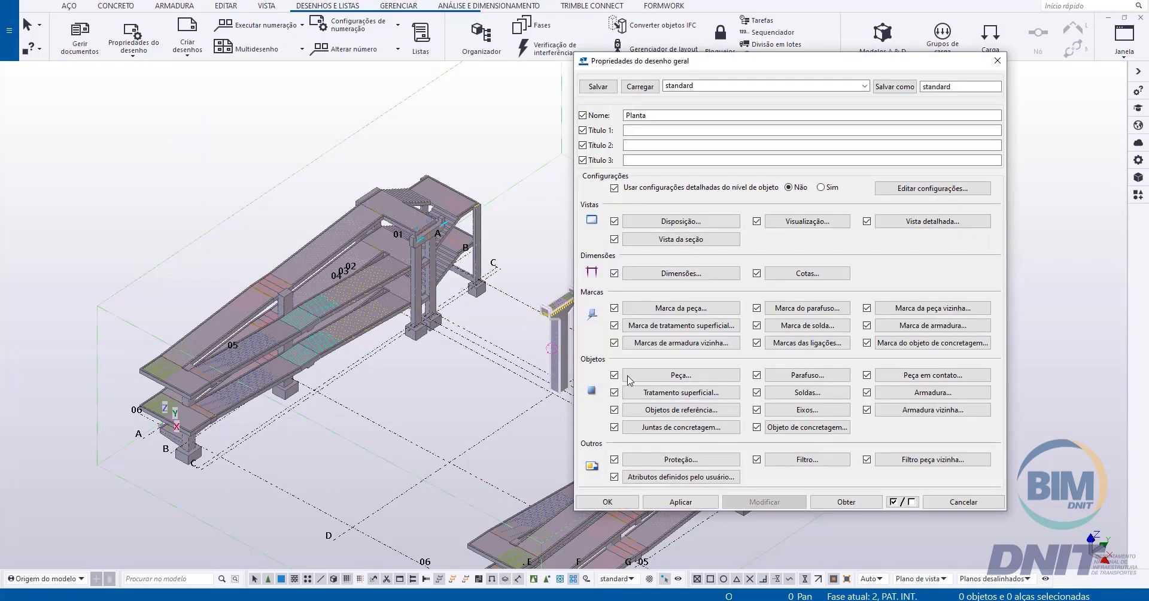
click(864, 85)
click(768, 97)
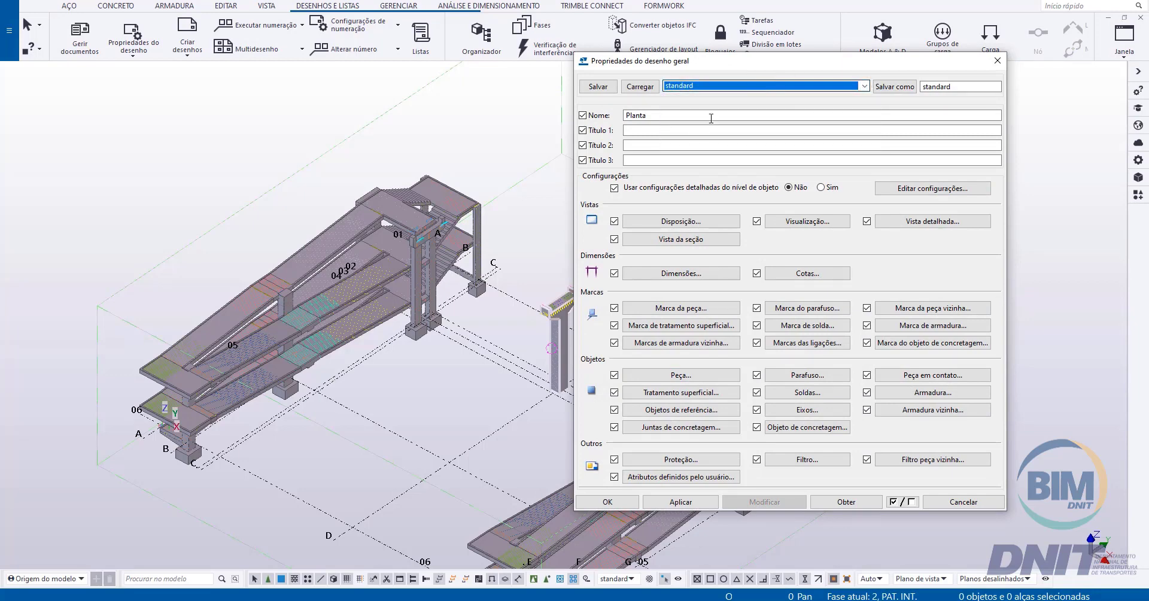
click(679, 221)
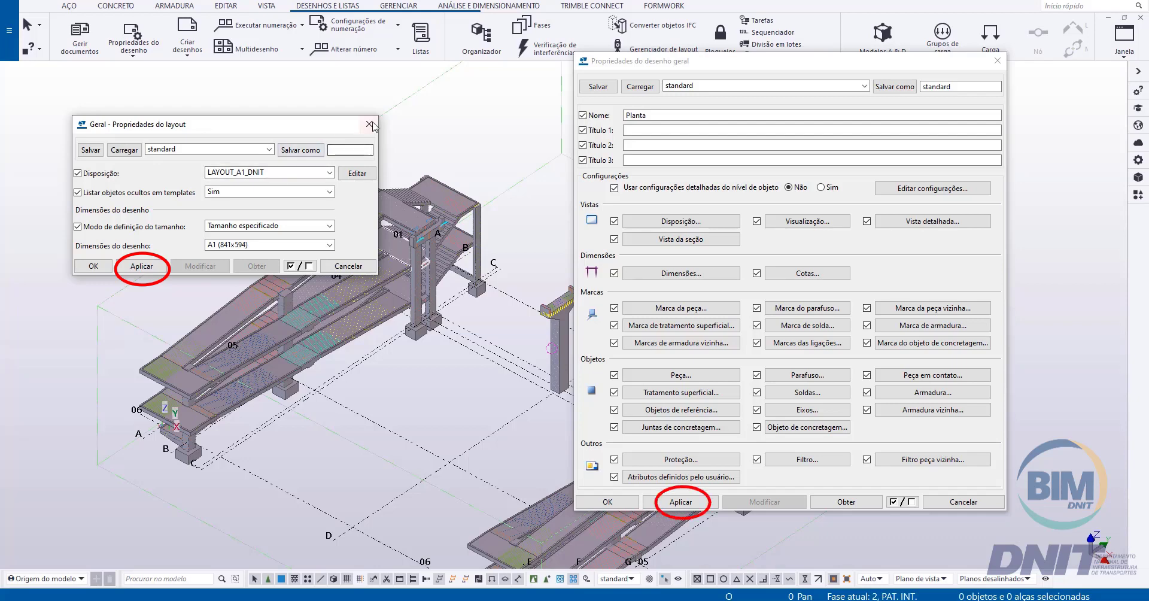
click(91, 265)
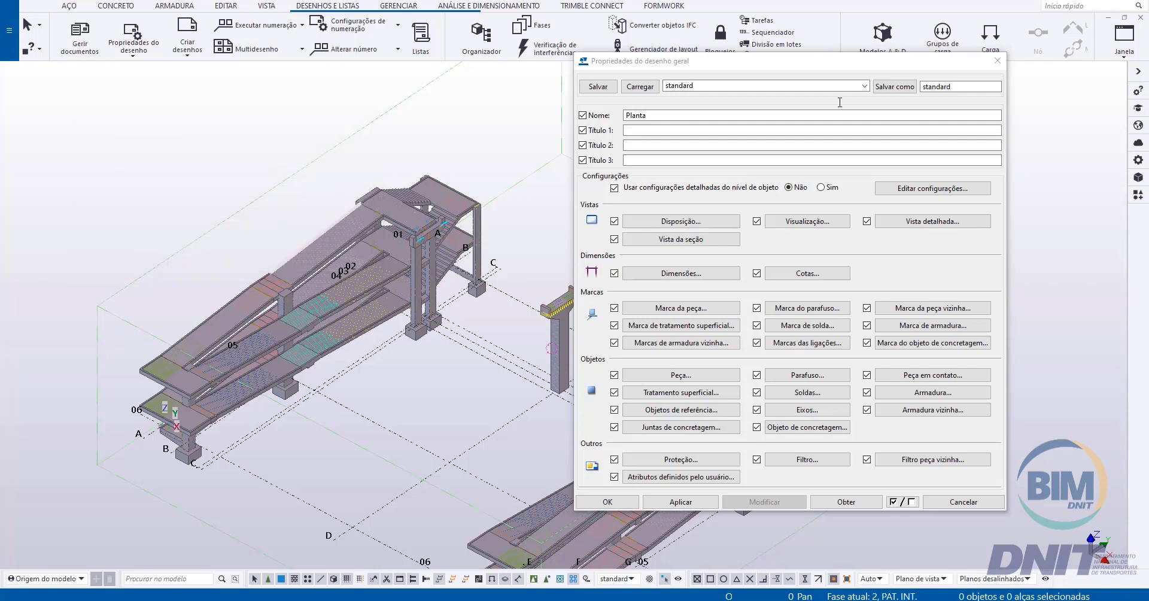
click(997, 61)
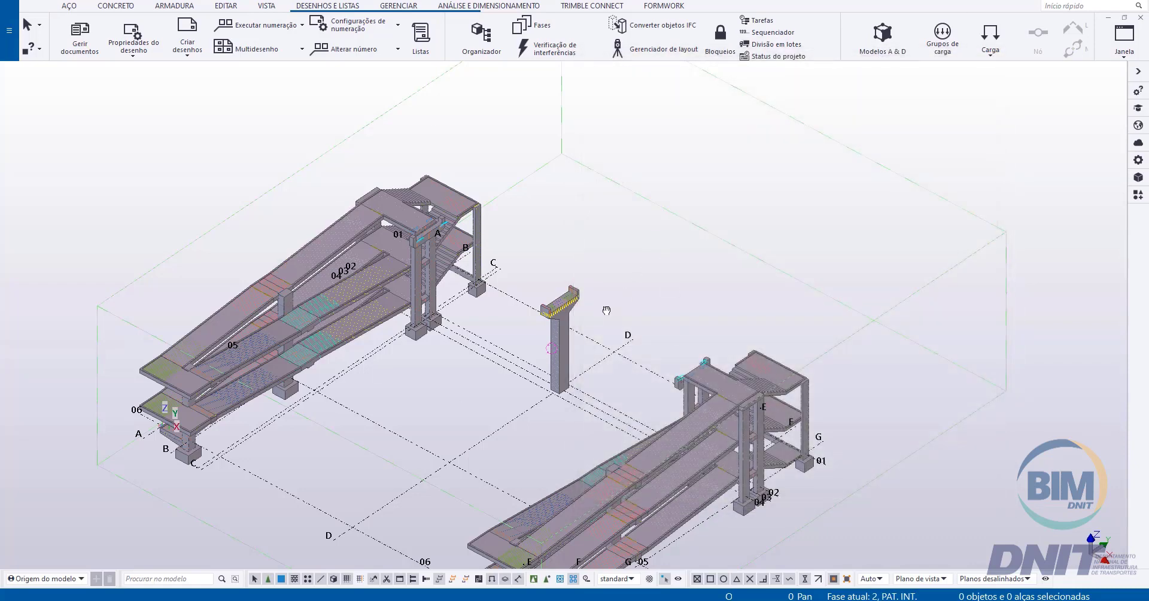
Create a new view using two points, from grid line C's end near axis 06 to its end near axis 01
middle_drag(570, 310, 627, 269)
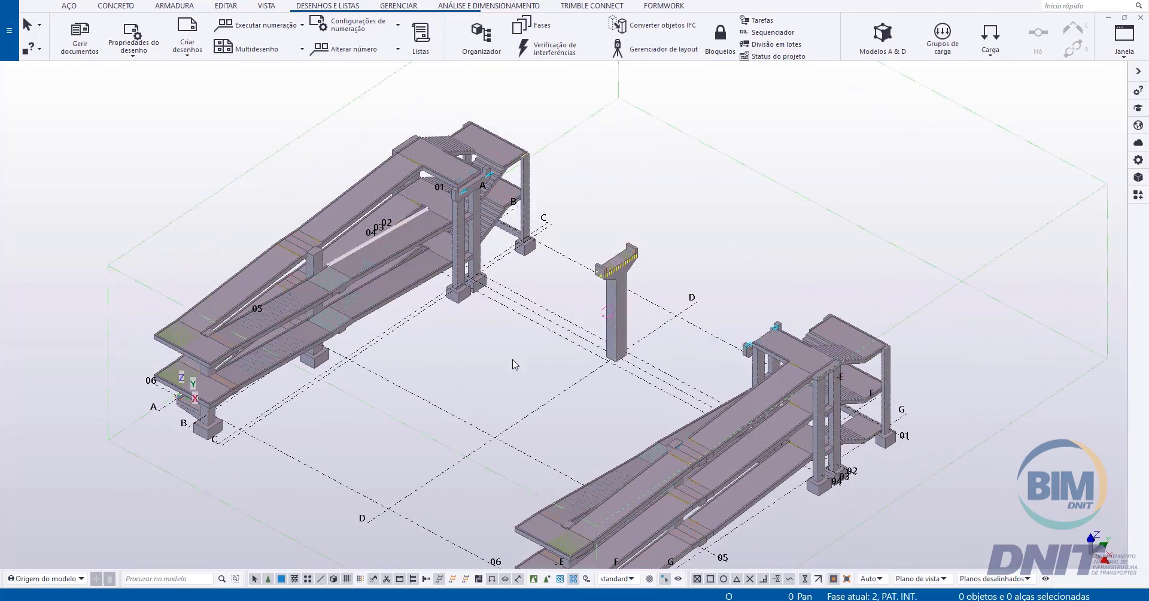
scroll(623, 267, up, 1)
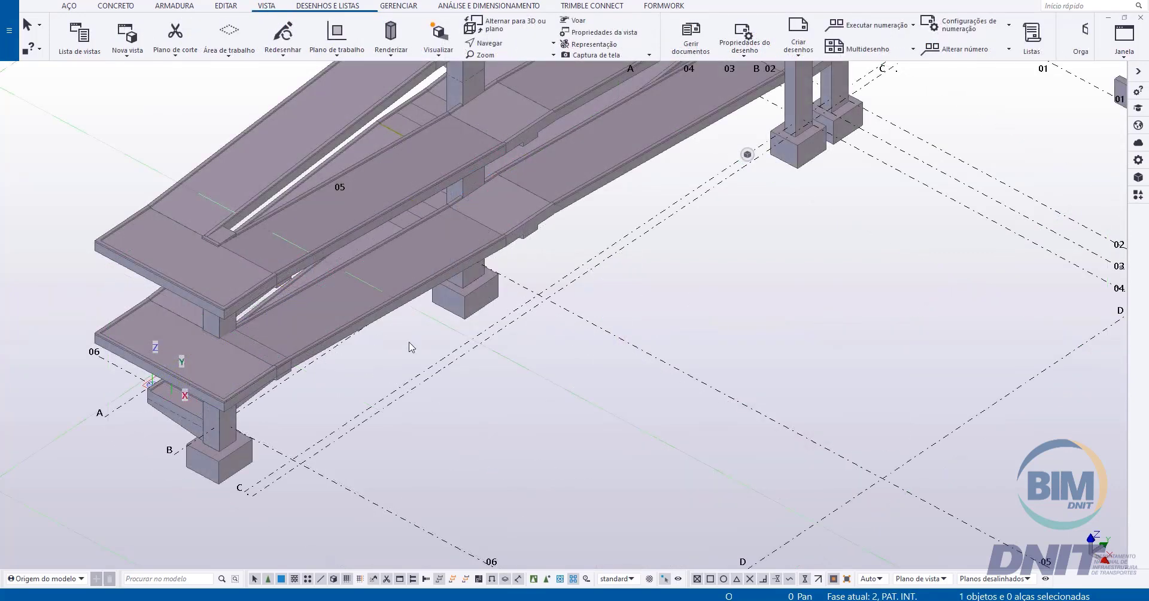
click(128, 56)
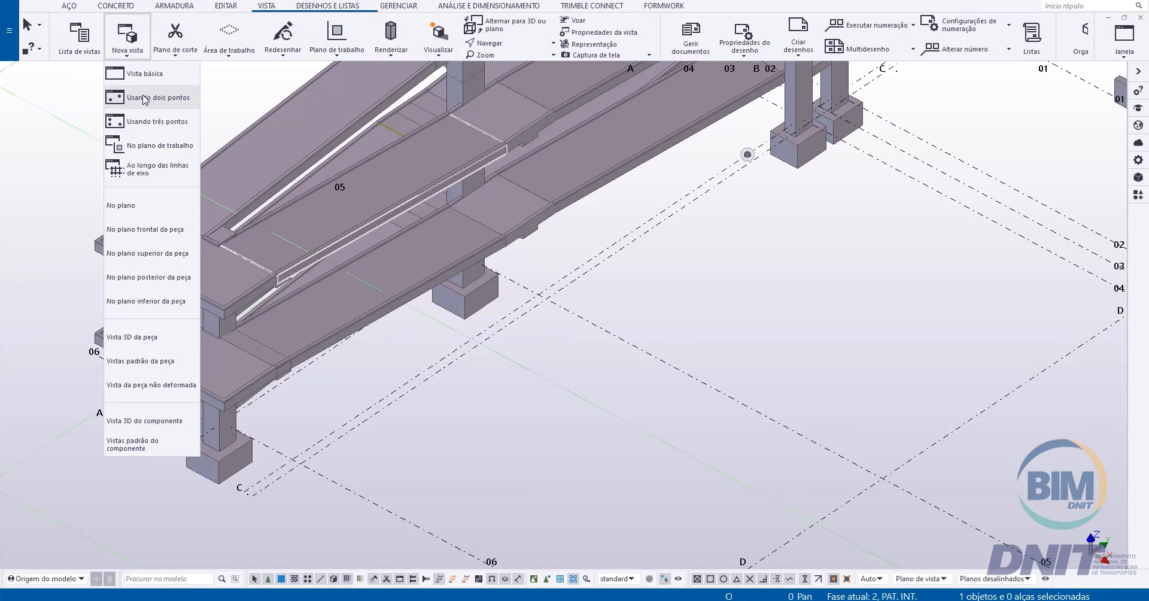
click(144, 99)
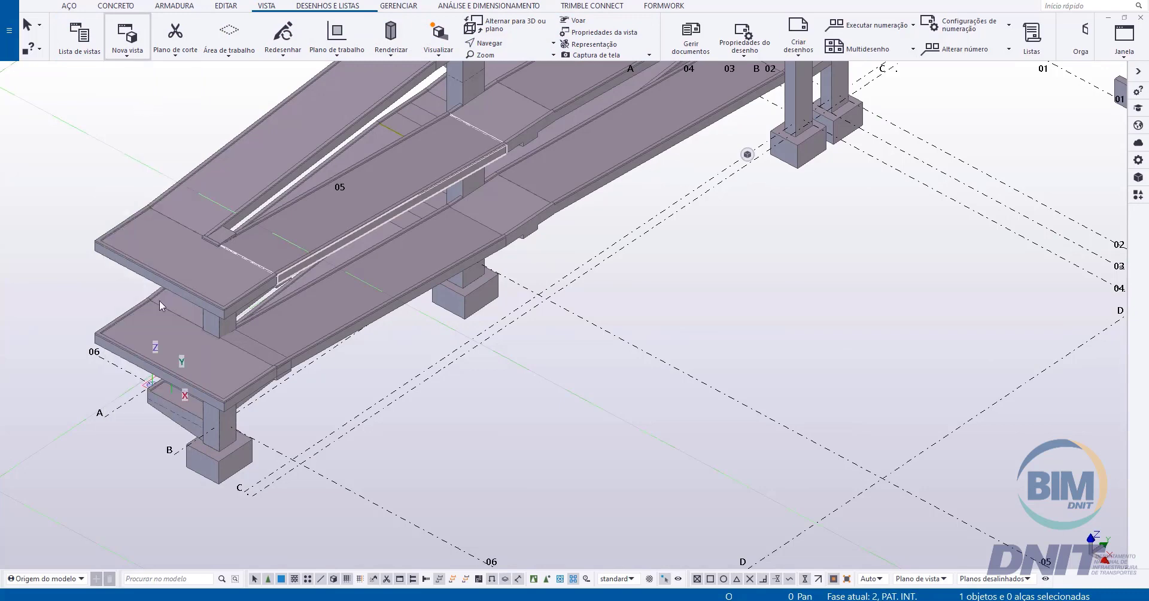
scroll(231, 495, up, 3)
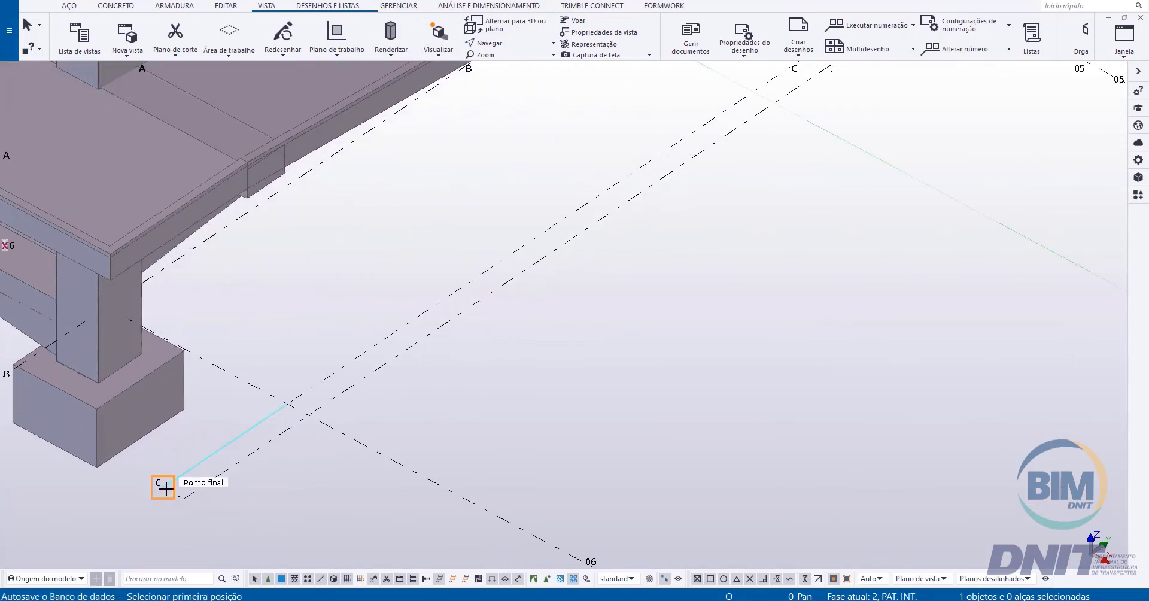
click(194, 482)
scroll(150, 482, down, 2)
scroll(510, 437, down, 3)
scroll(554, 408, up, 5)
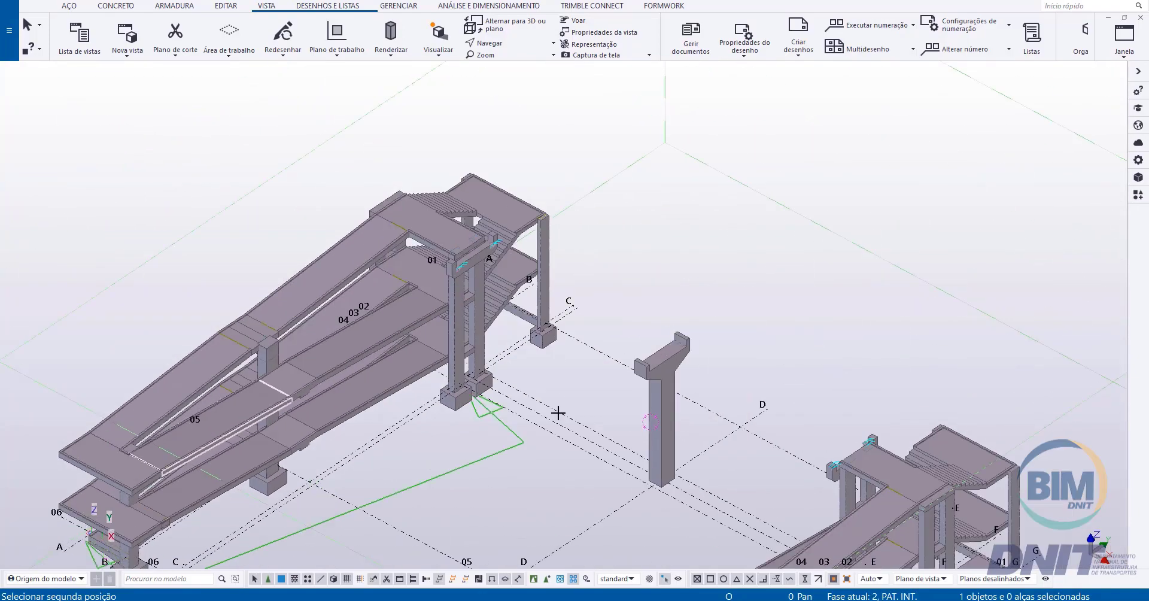
scroll(557, 281, up, 2)
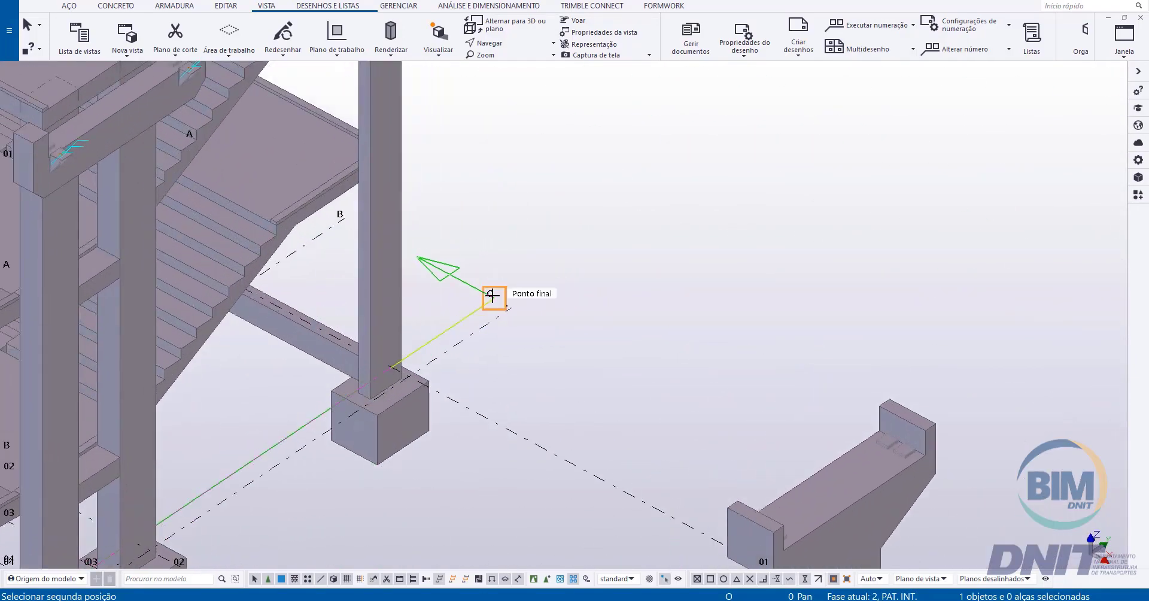
scroll(492, 294, up, 1)
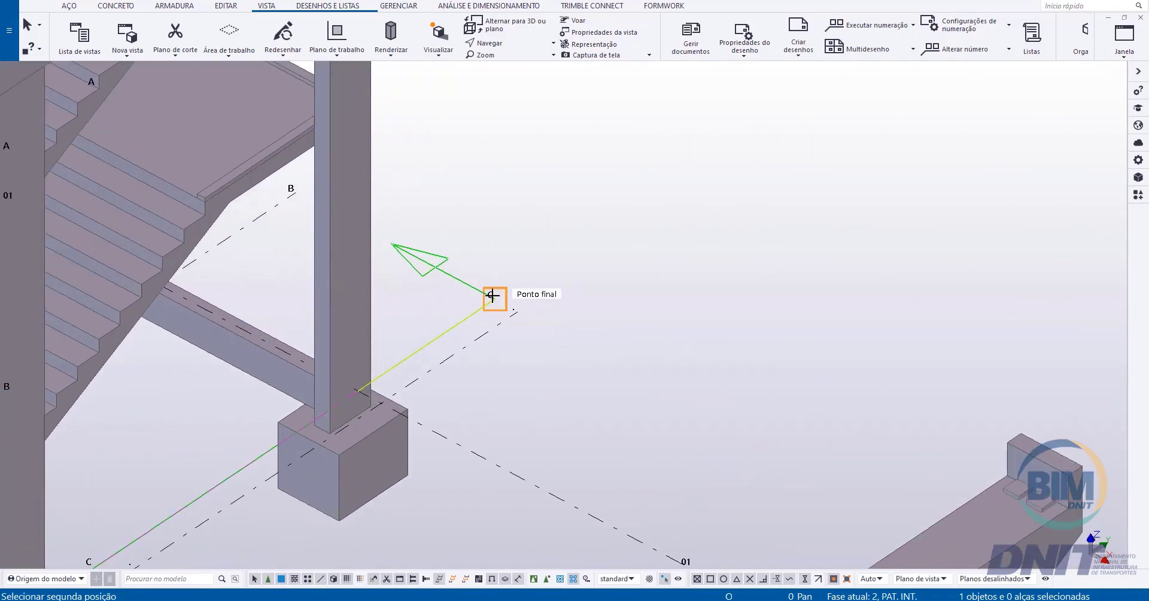
scroll(500, 297, up, 2)
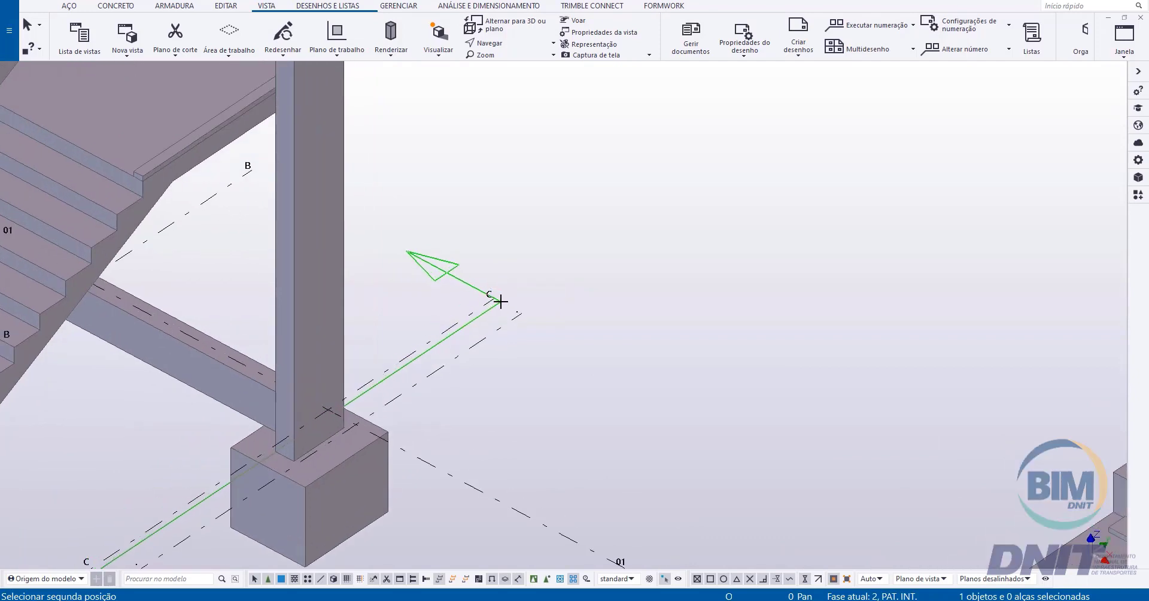
scroll(487, 297, up, 1)
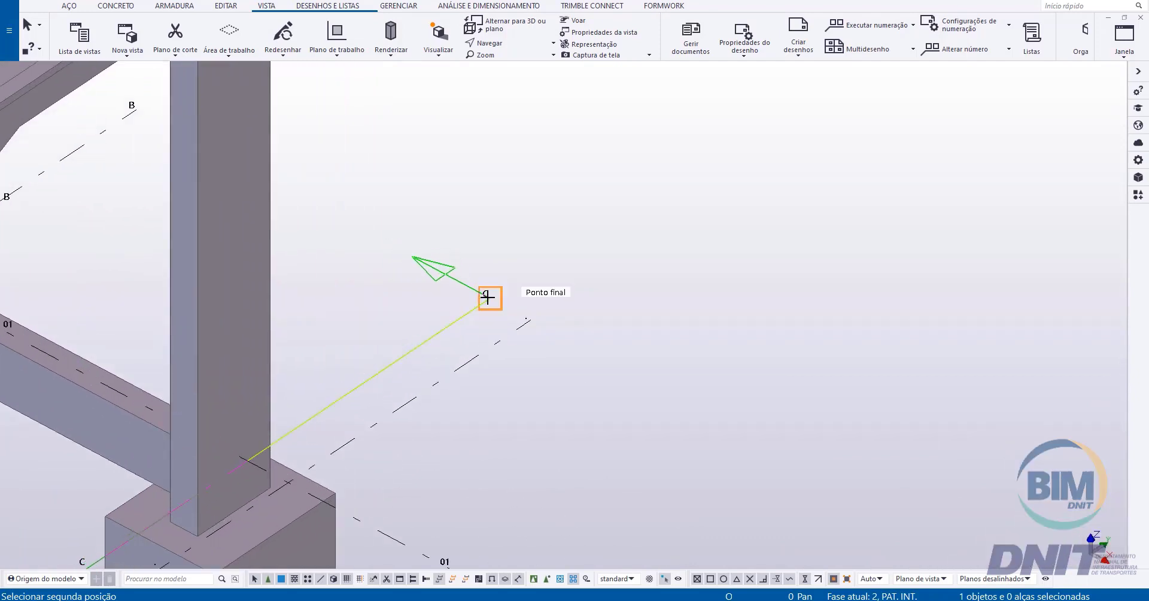
click(487, 297)
key(Home)
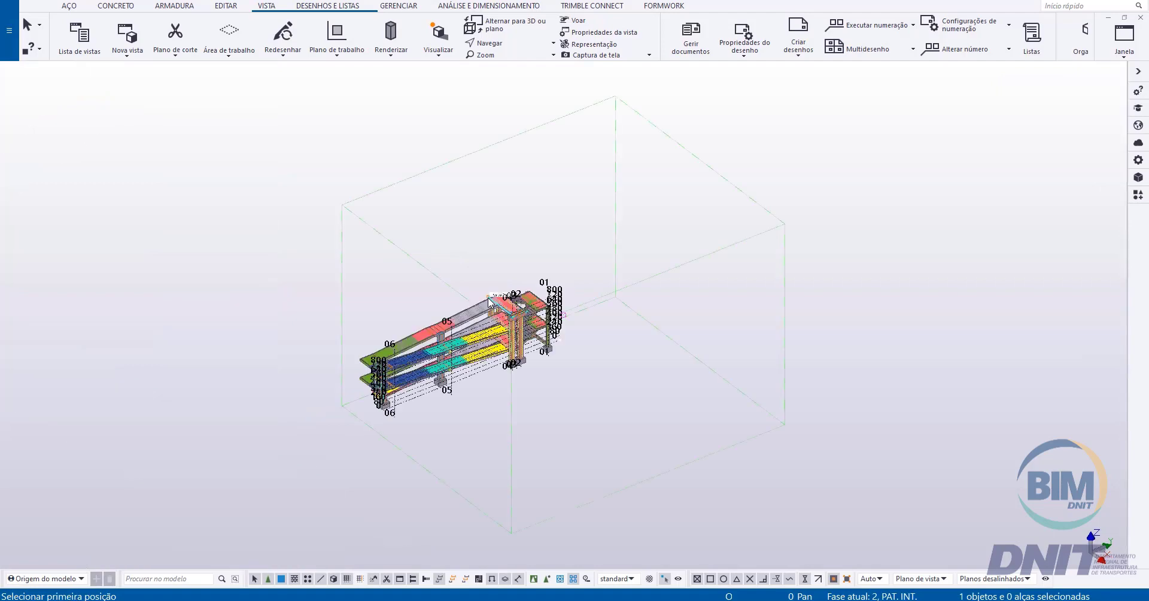
right_click(549, 250)
click(591, 258)
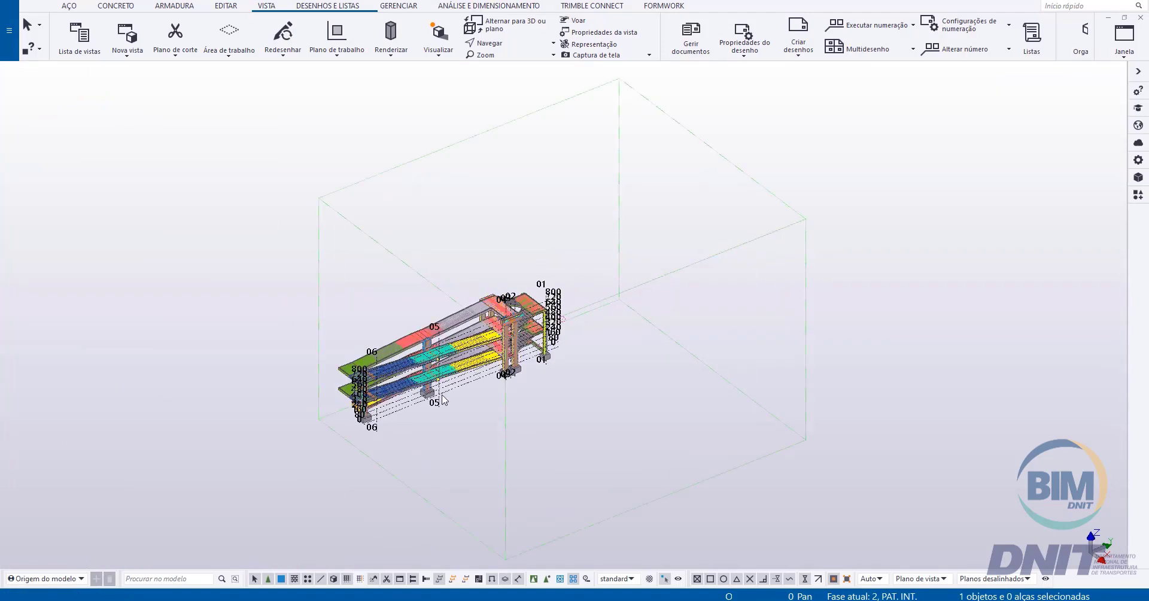
Name the new ramp view Isometrico, without parentheses, in its view properties
scroll(454, 383, up, 5)
scroll(912, 306, down, 3)
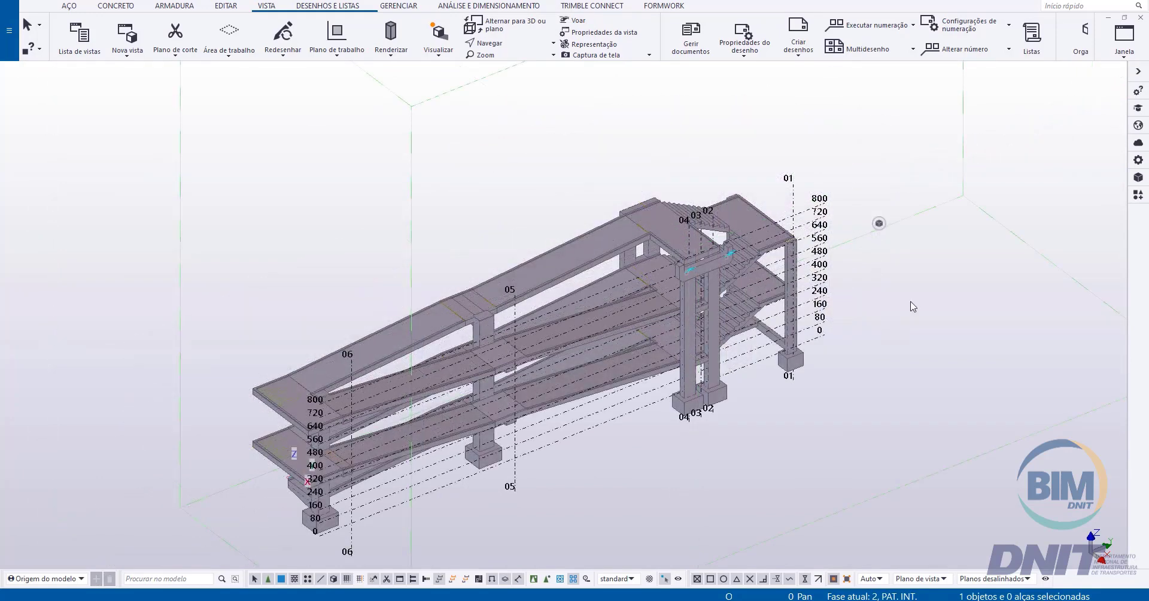
double_click(912, 307)
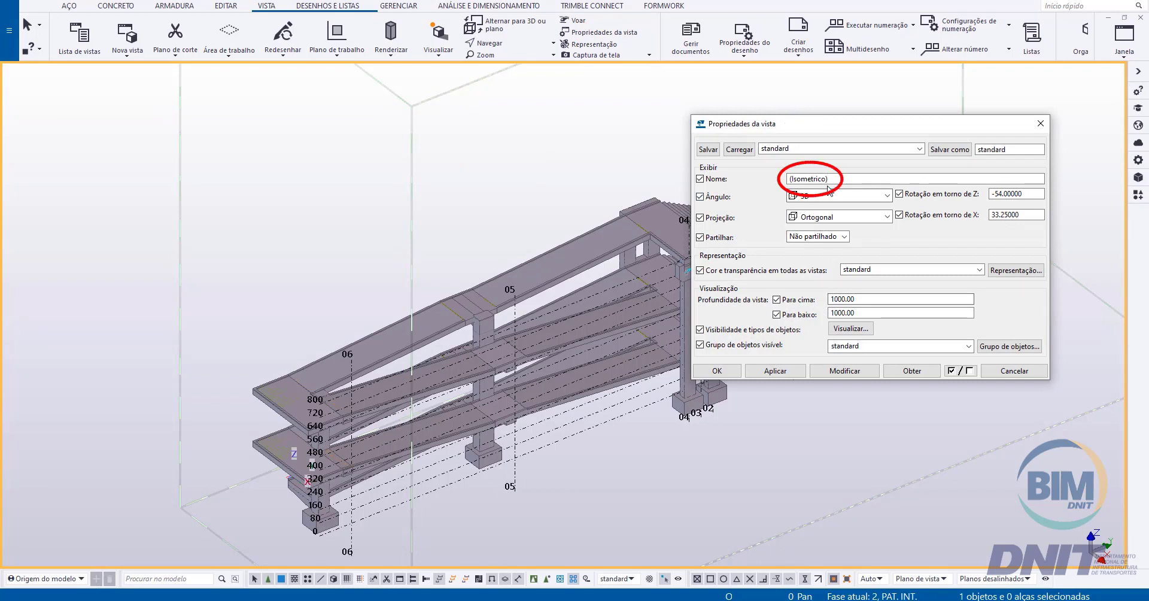
click(839, 178)
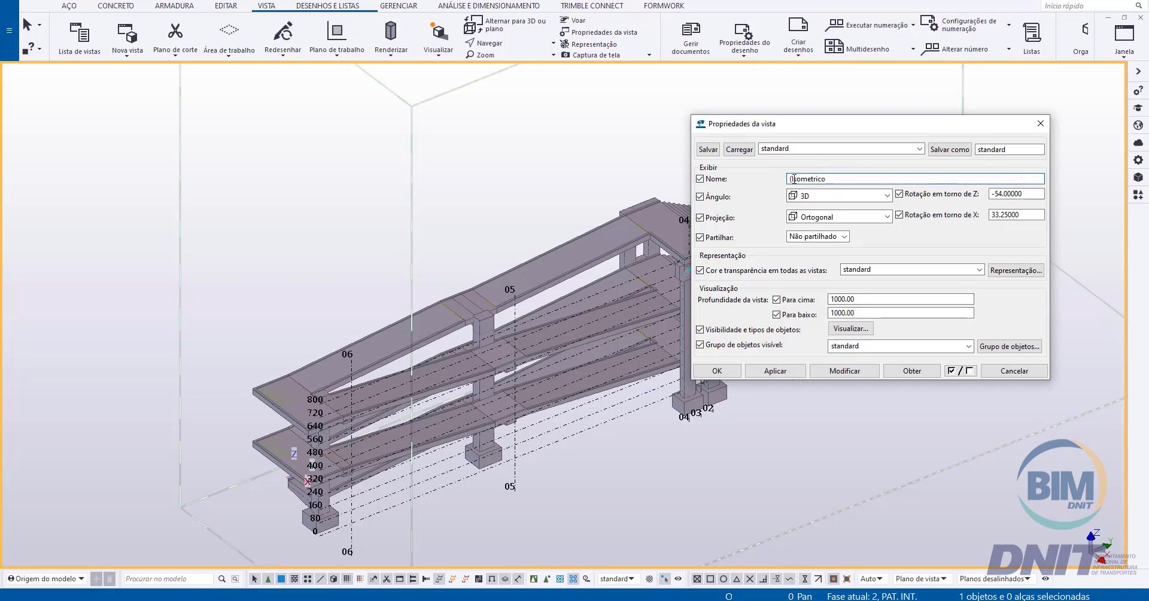
key(Home)
key(Delete)
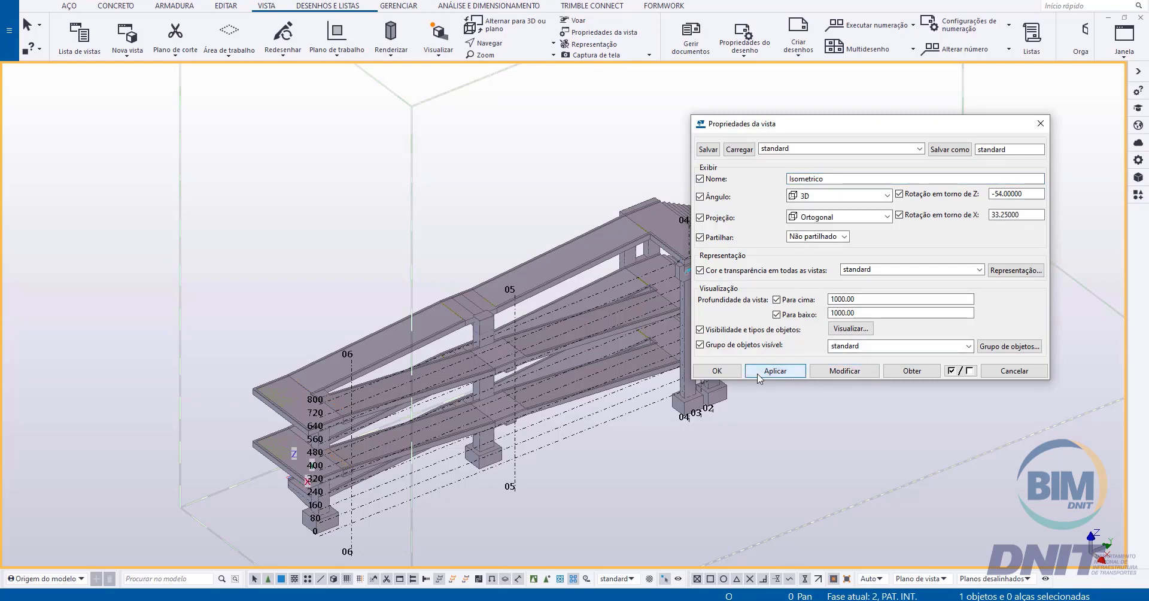
click(737, 375)
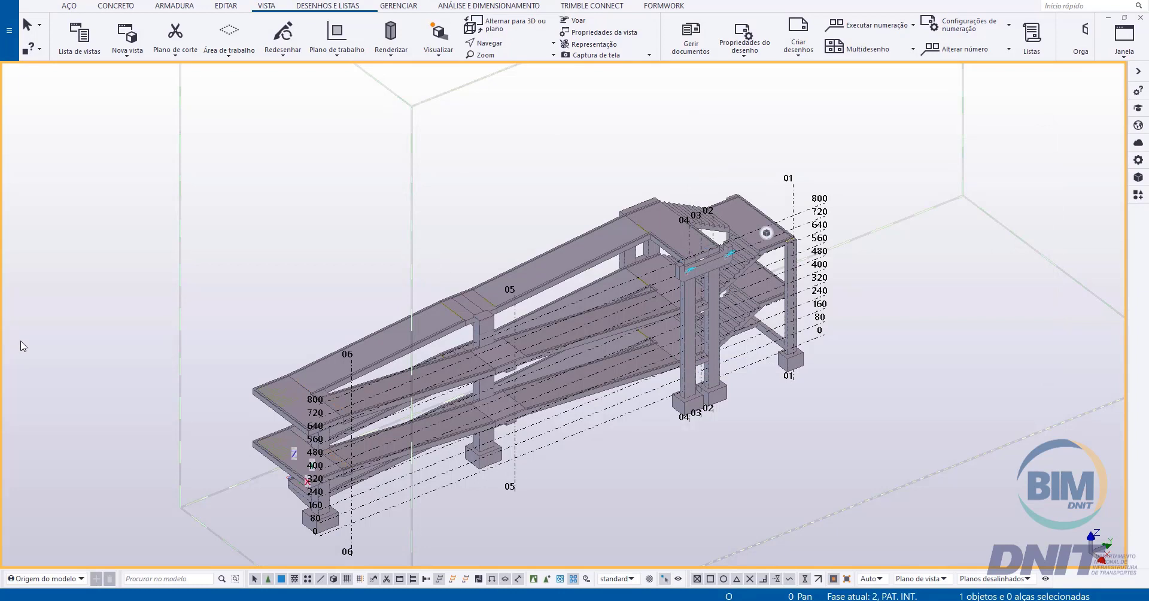
Create a general drawing (desenho de locação) from the Isometrico view with Abrir desenho enabled, and close the leftover view properties
right_click(231, 199)
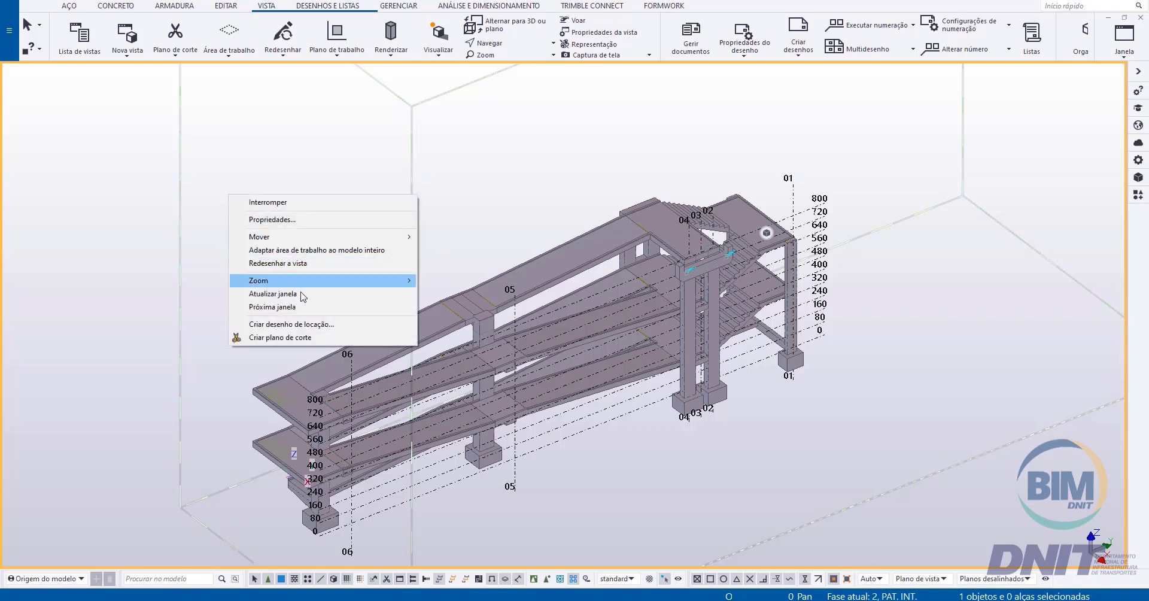
click(299, 324)
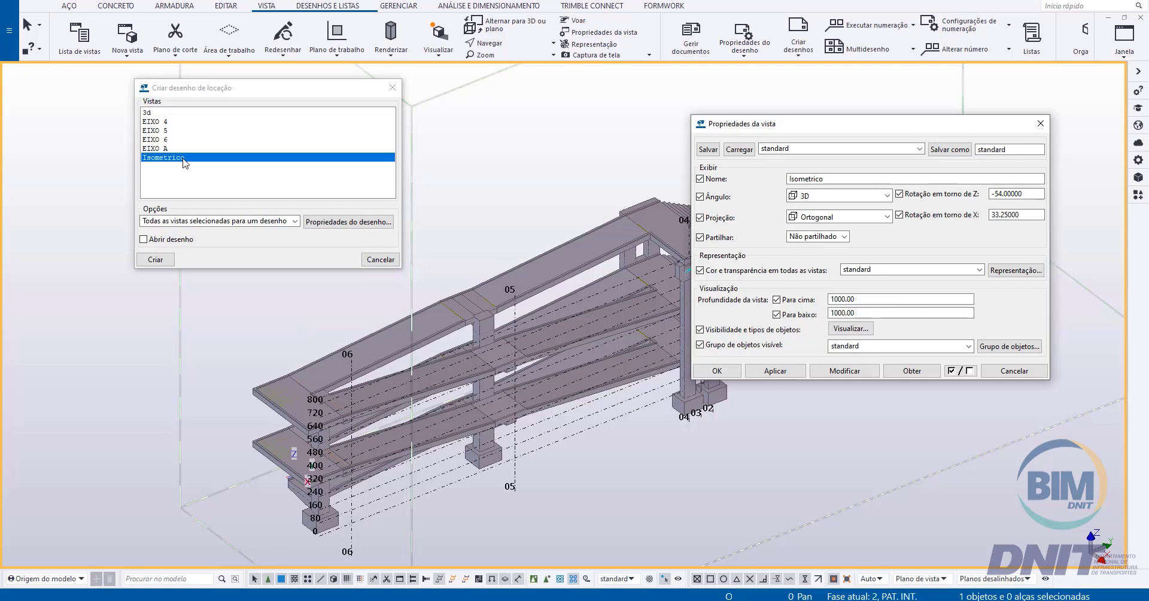
click(174, 239)
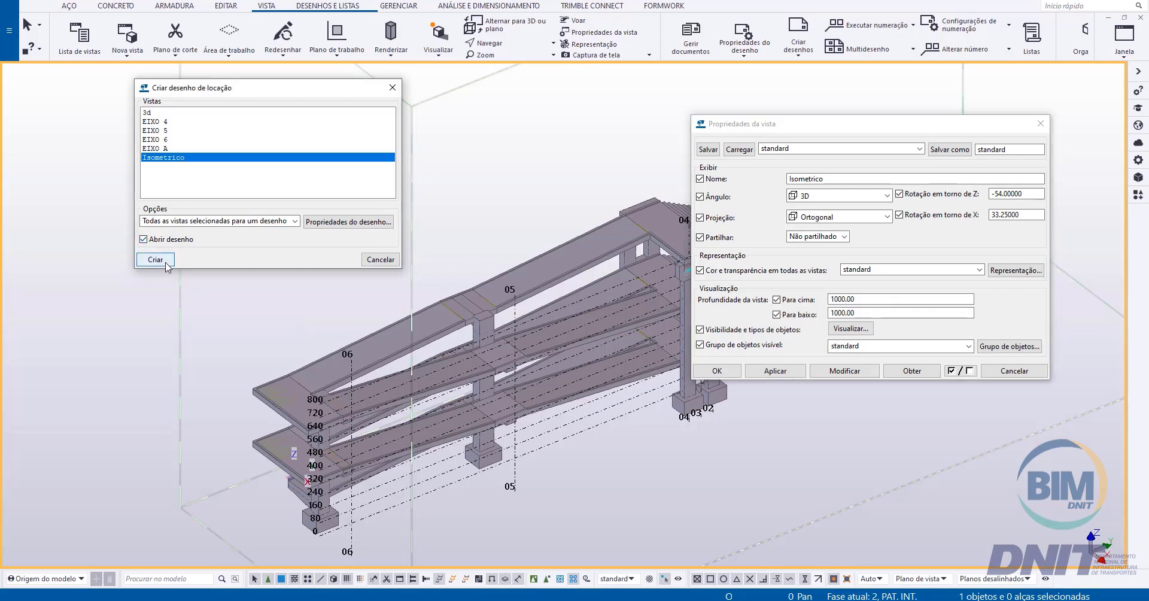
click(166, 262)
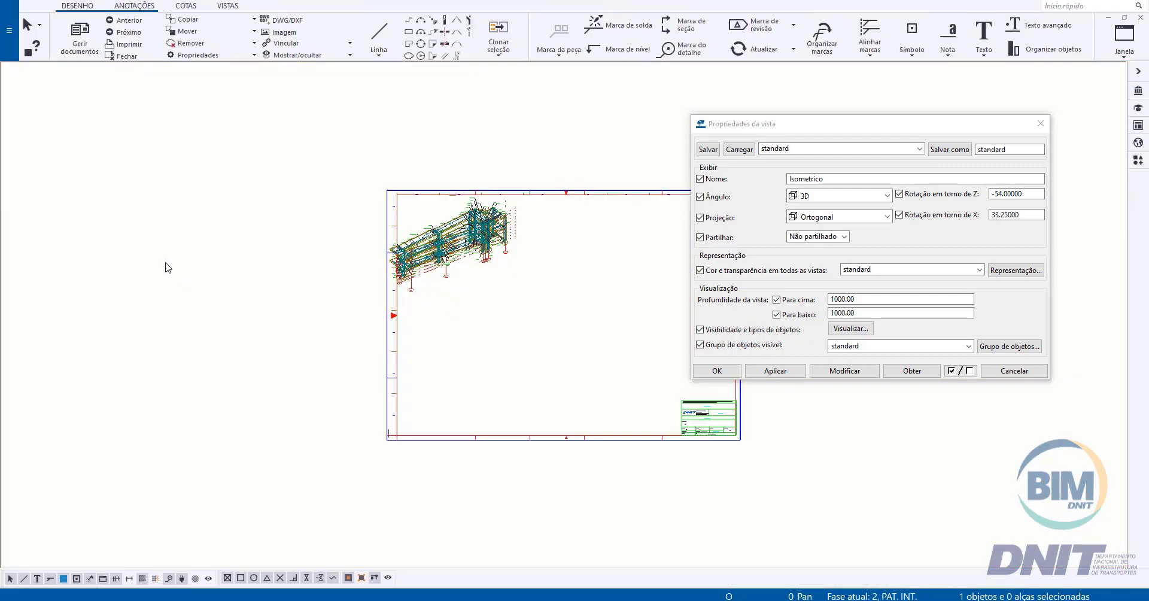
click(1040, 124)
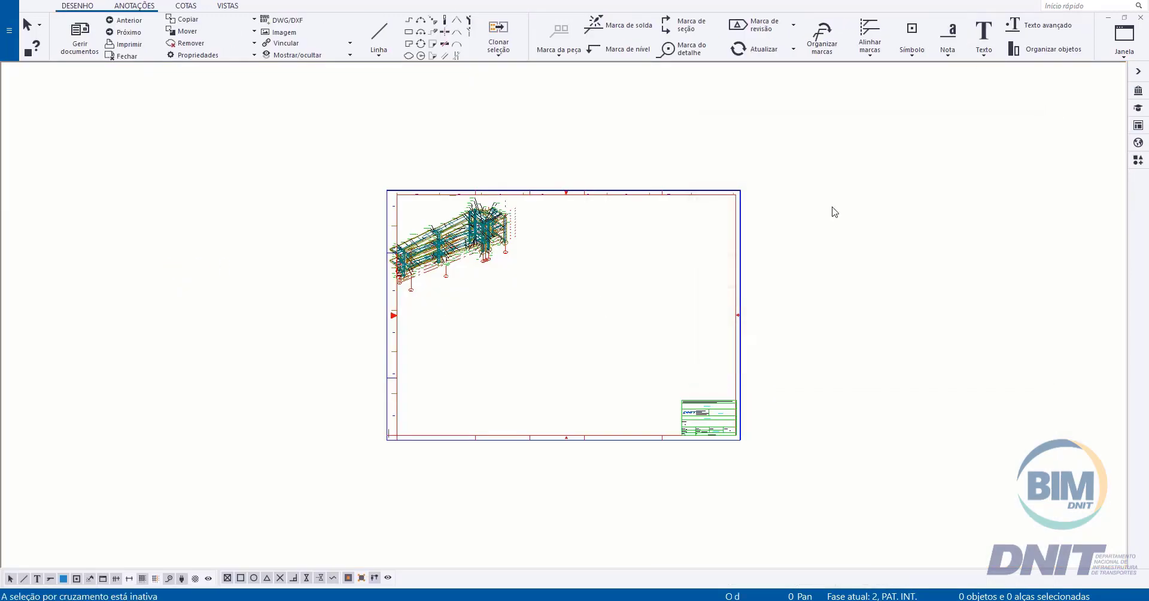
Move the isometric drawing view from the sheet's upper-left corner toward the middle of the sheet
scroll(516, 290, up, 2)
click(482, 295)
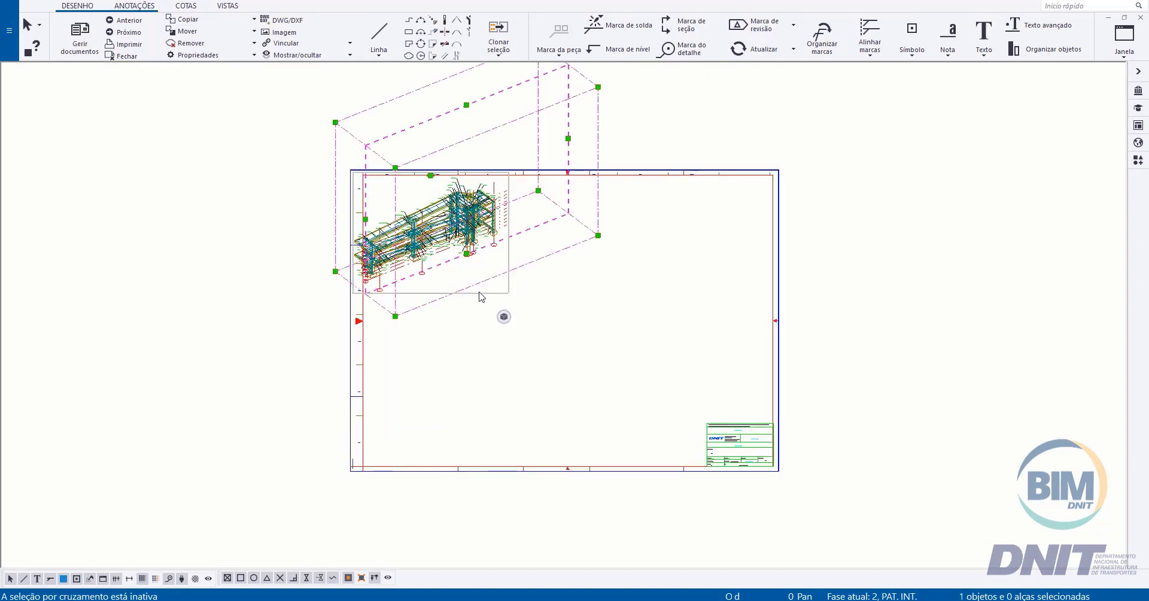
drag(582, 342, 579, 365)
click(594, 400)
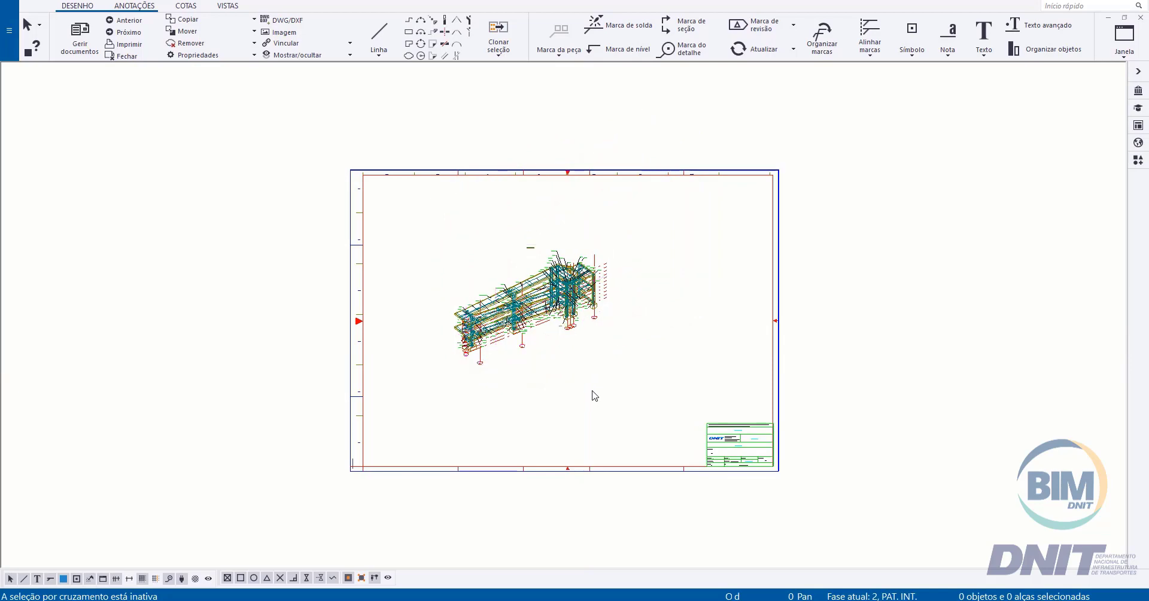
Set the isometric drawing view's scale to 1/50 in its view properties
scroll(592, 395, up, 3)
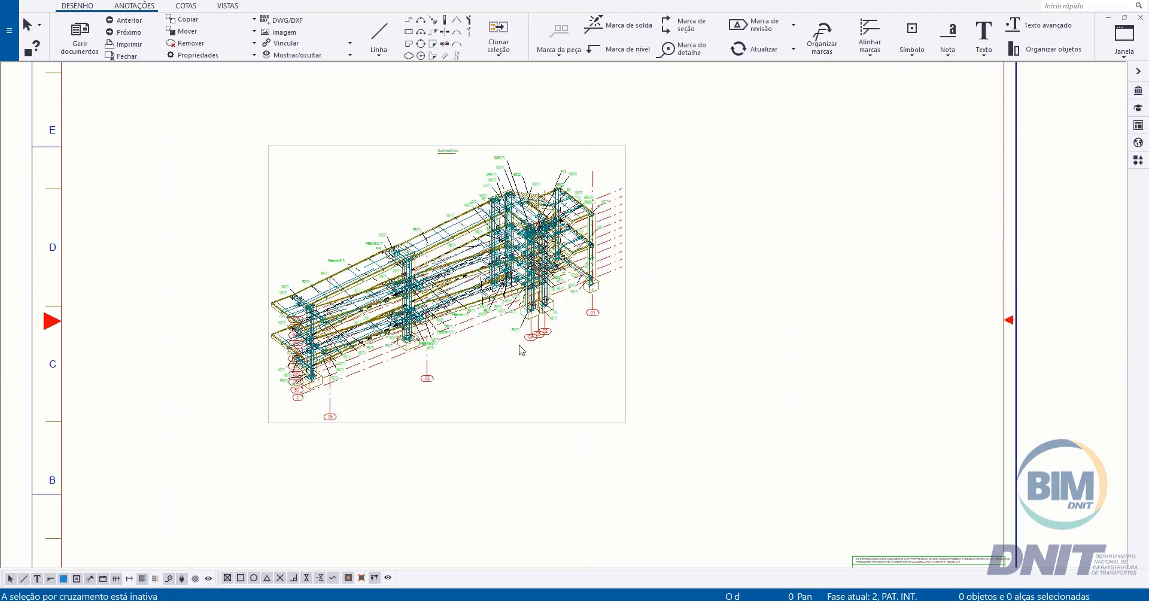
scroll(422, 101, up, 1)
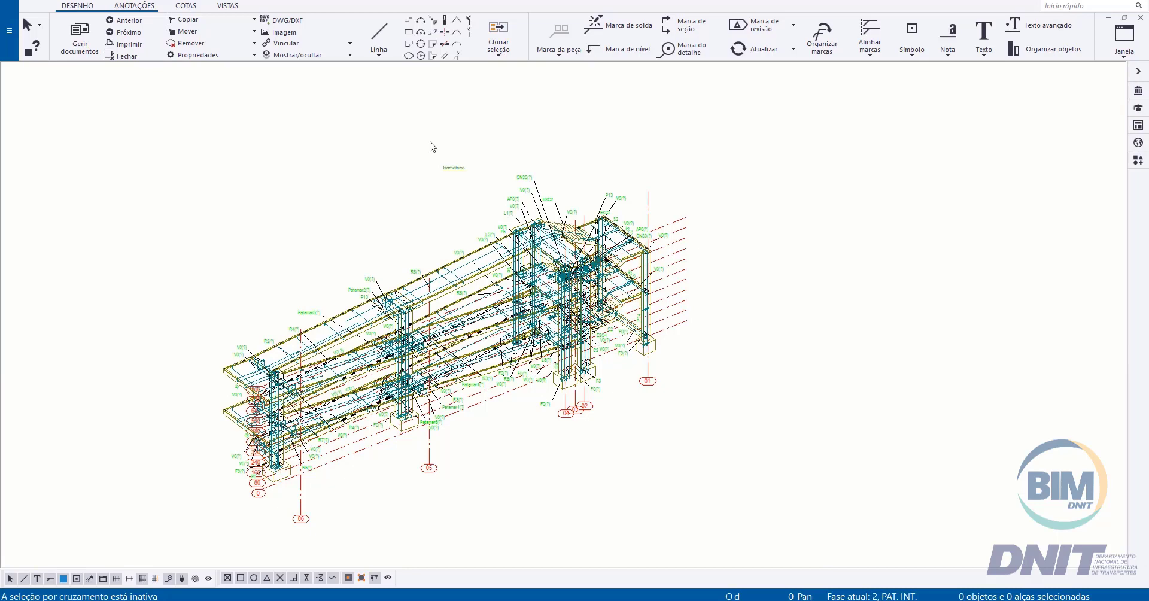
scroll(436, 151, down, 2)
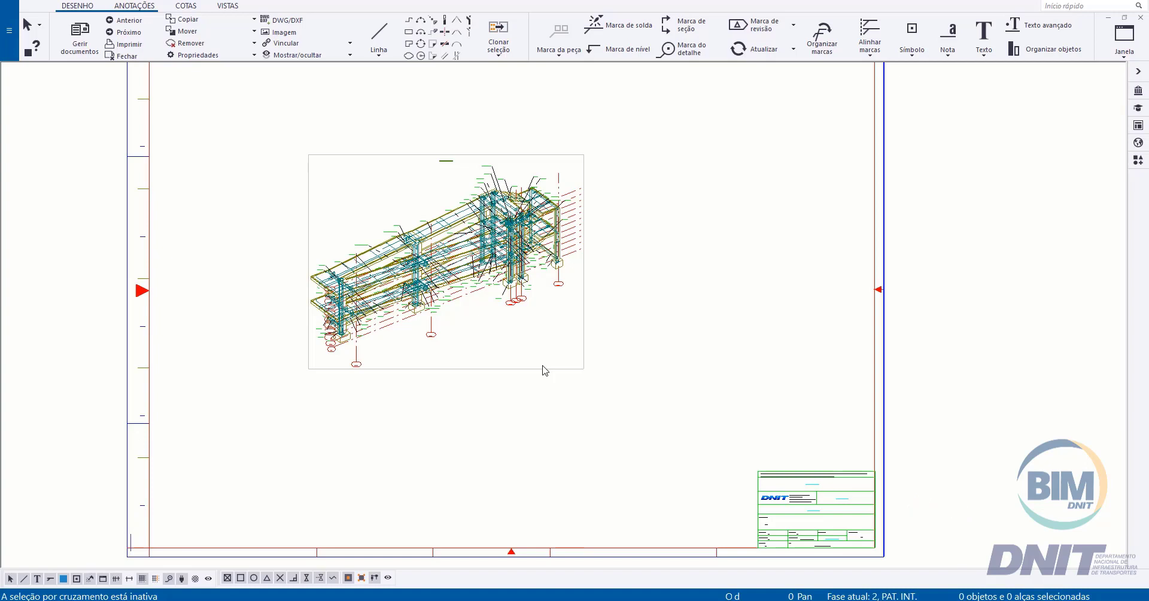
click(541, 368)
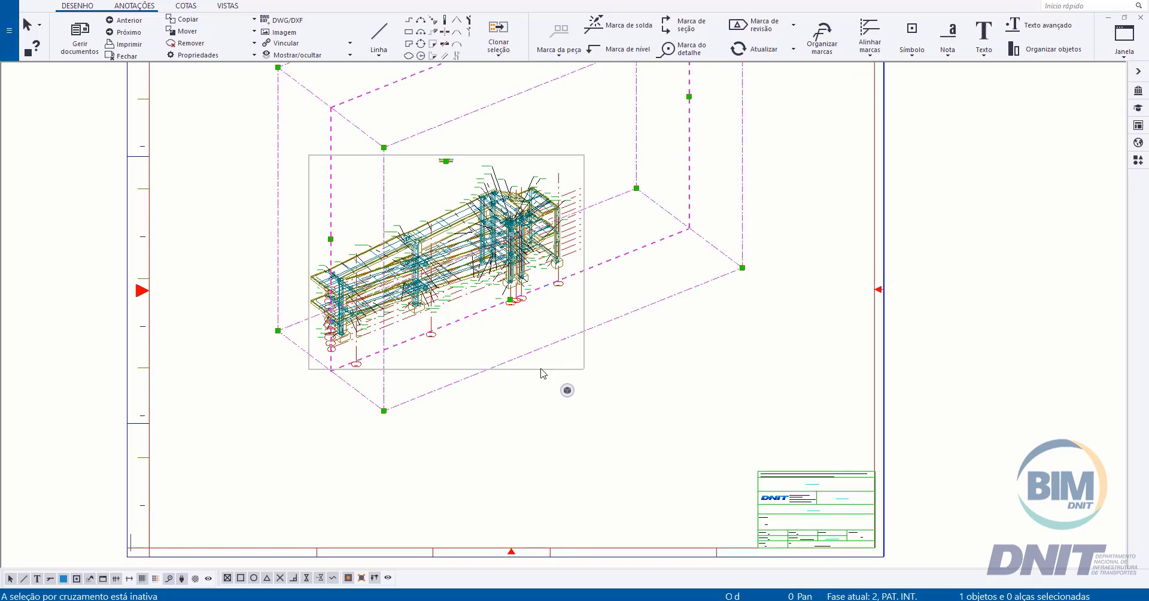
double_click(543, 372)
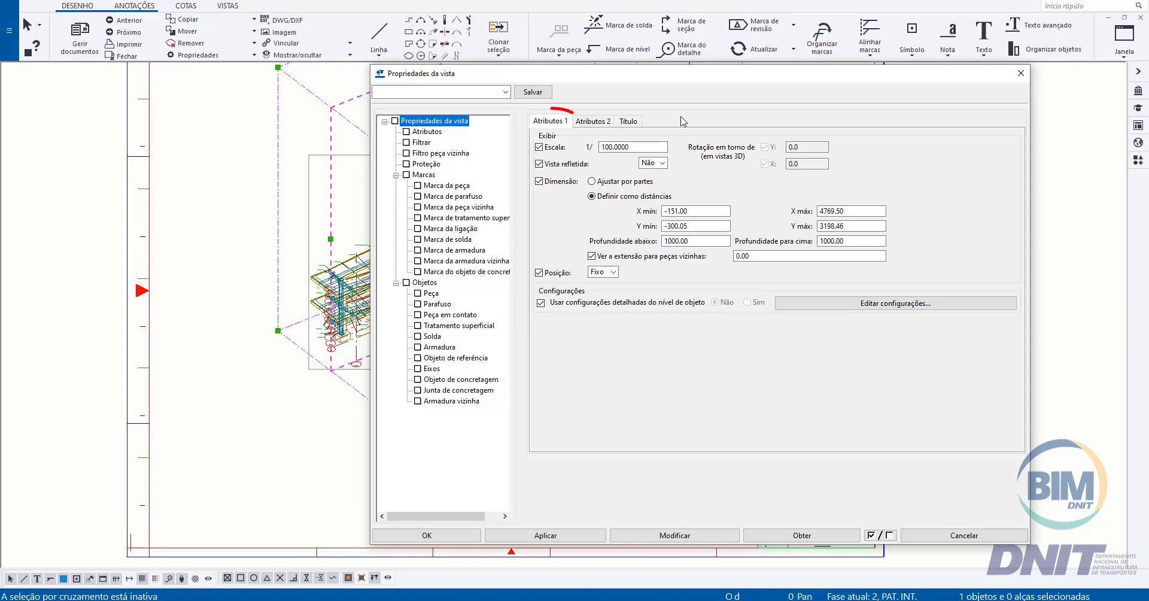
drag(627, 147, 590, 146)
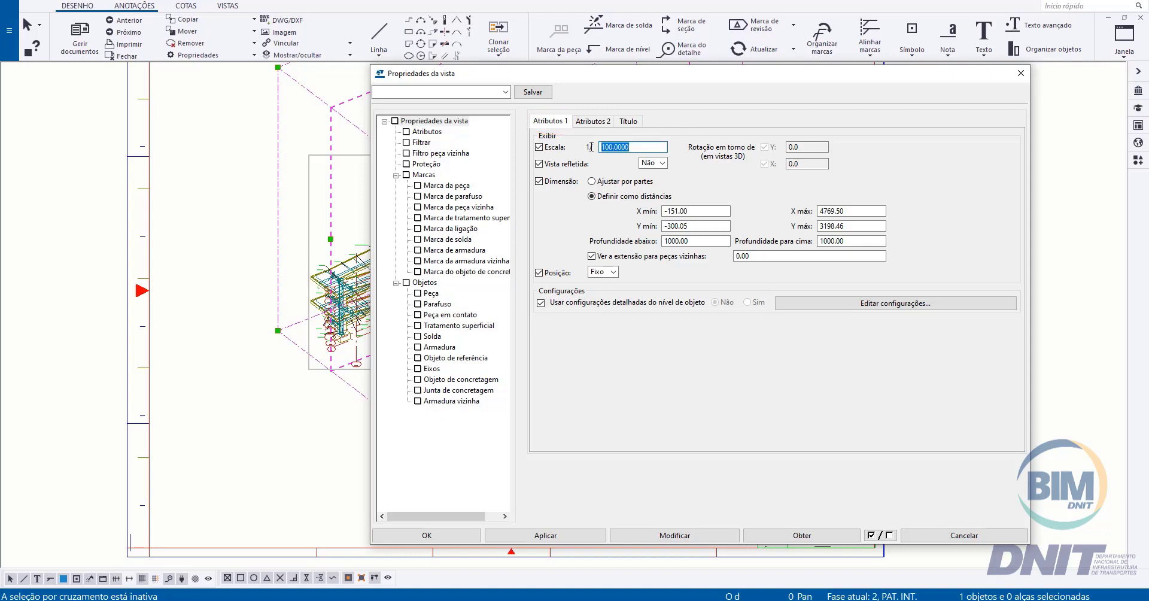
text(50)
click(672, 535)
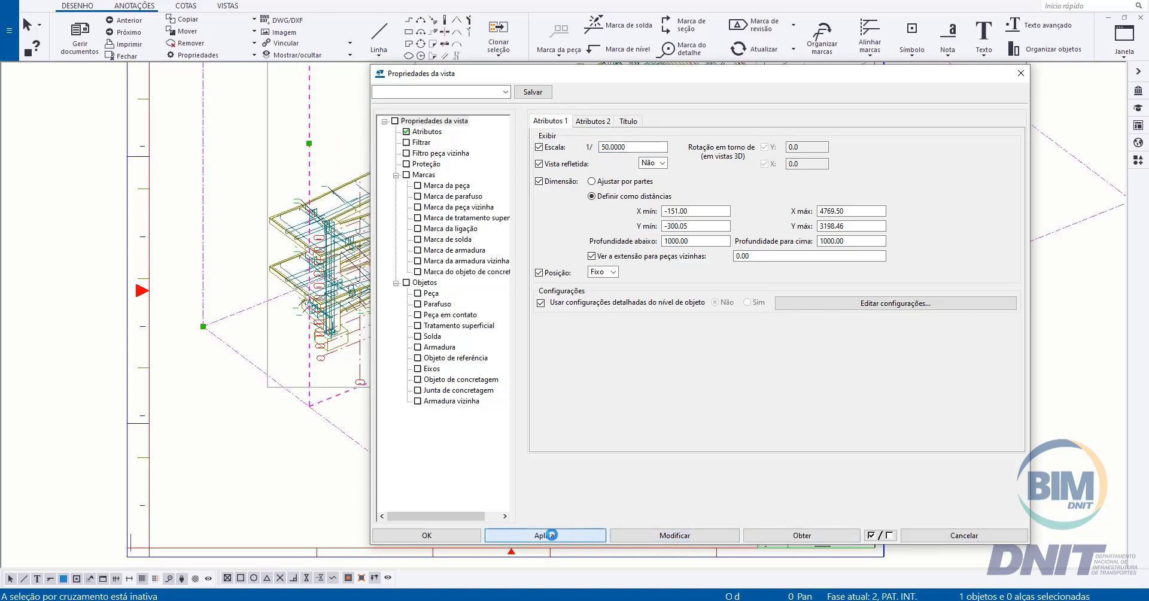
click(462, 535)
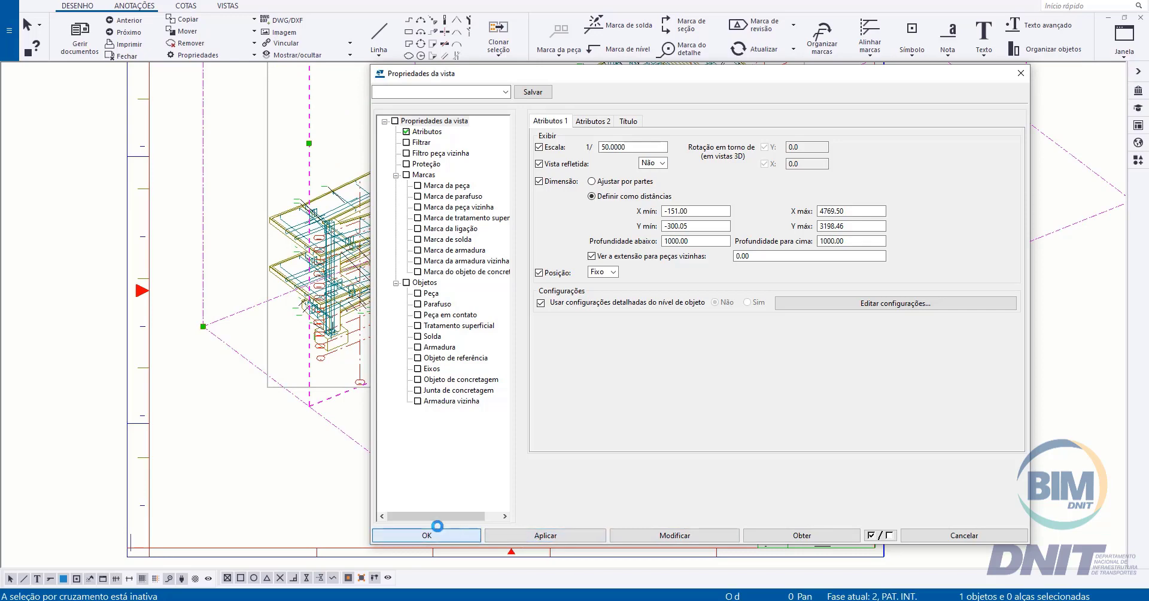
Set the part representation of the isometric drawing view to Exato and apply the change
scroll(533, 395, down, 3)
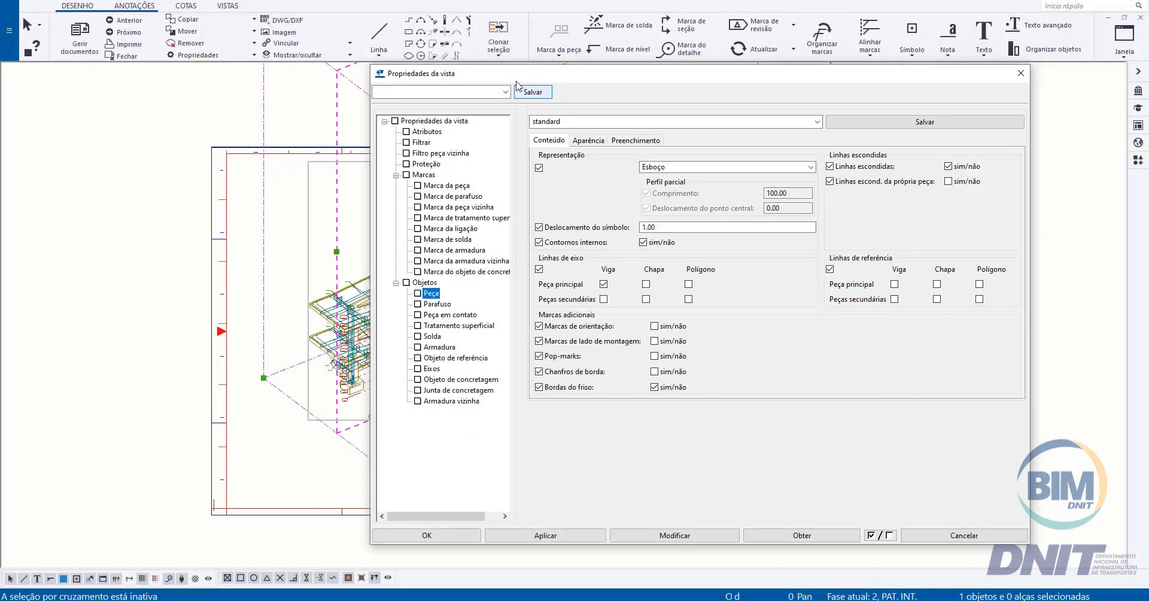
drag(527, 80, 757, 92)
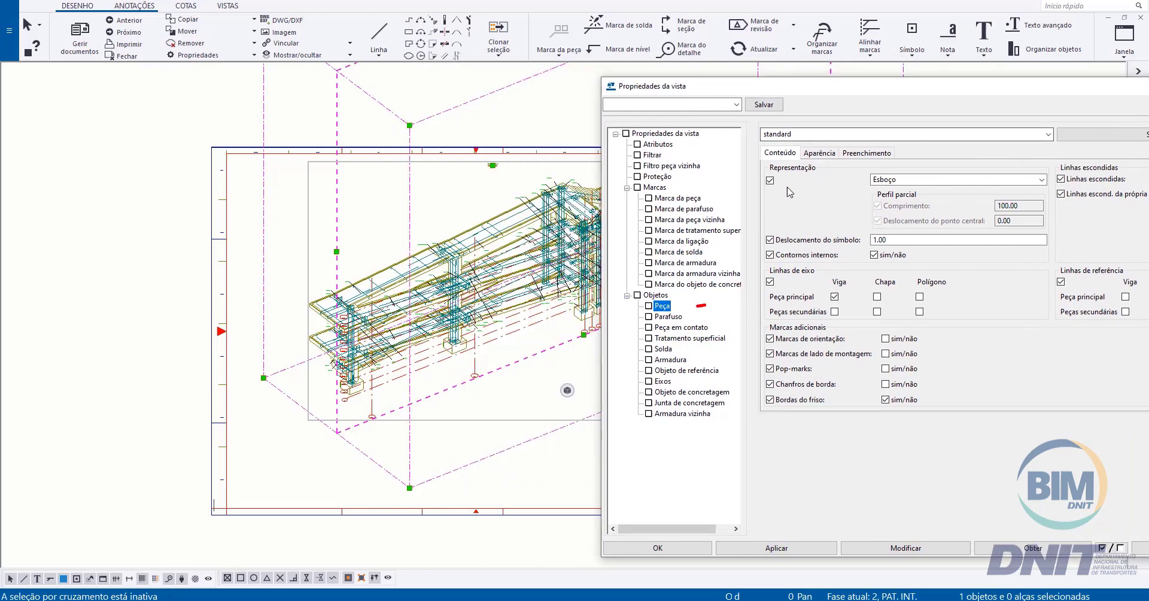
click(915, 181)
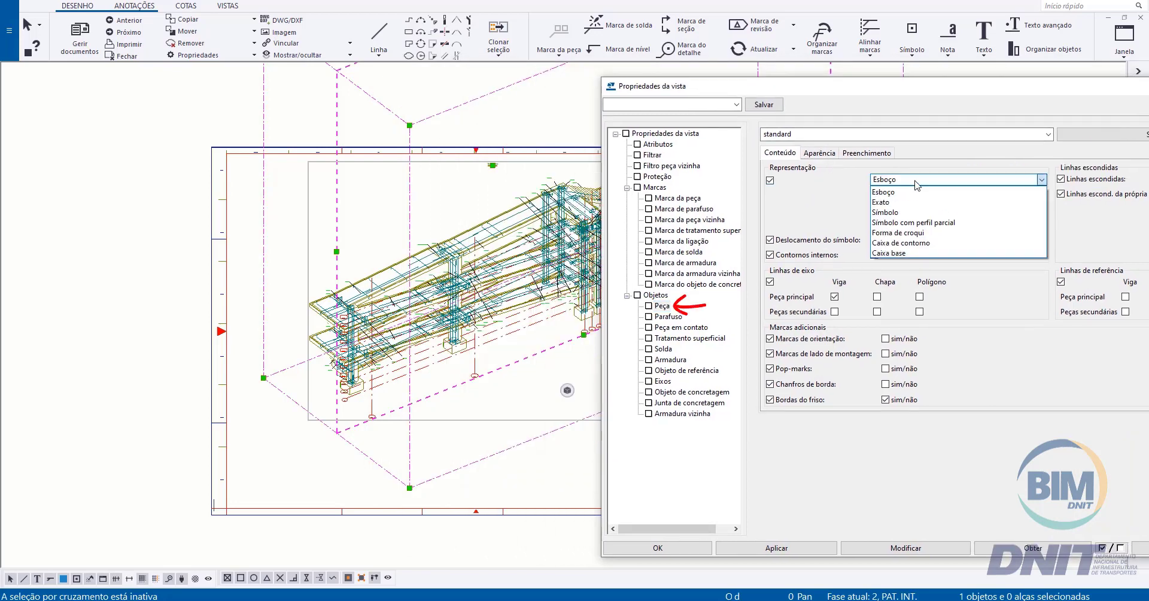
click(899, 203)
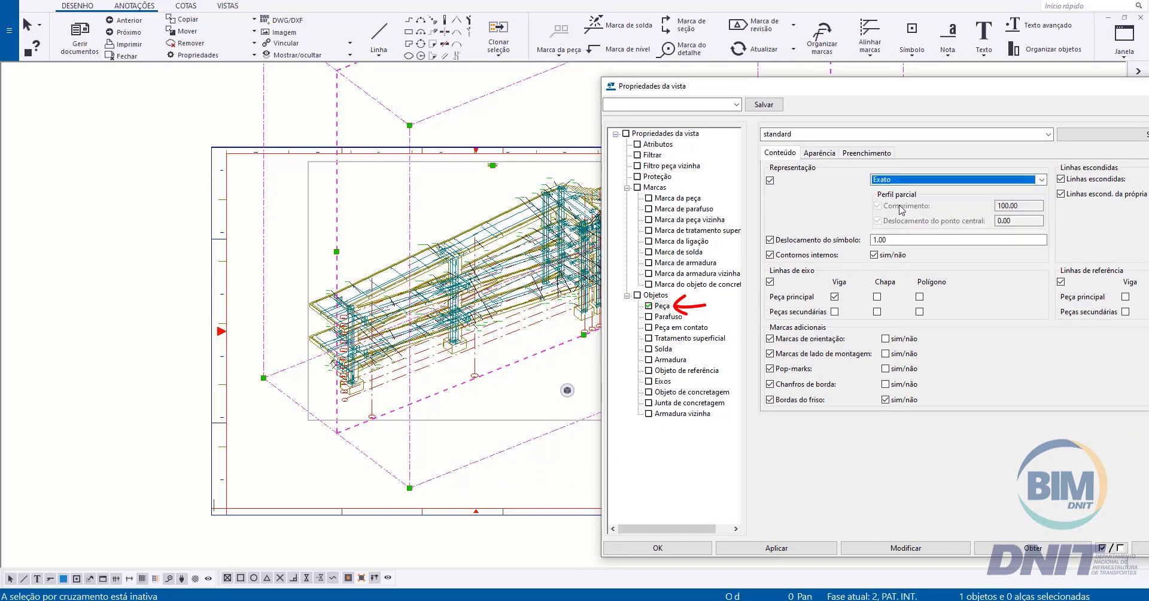
click(876, 547)
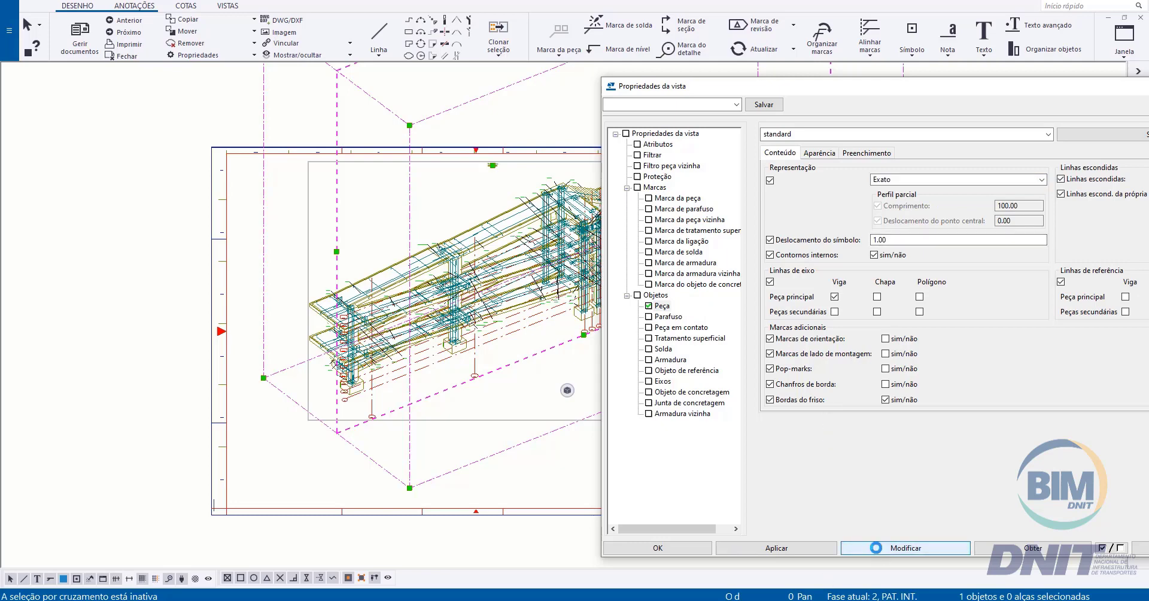
Disable the main part's beam centre lines and the hidden lines for parts in the view, and apply the change
click(836, 297)
drag(883, 84, 722, 89)
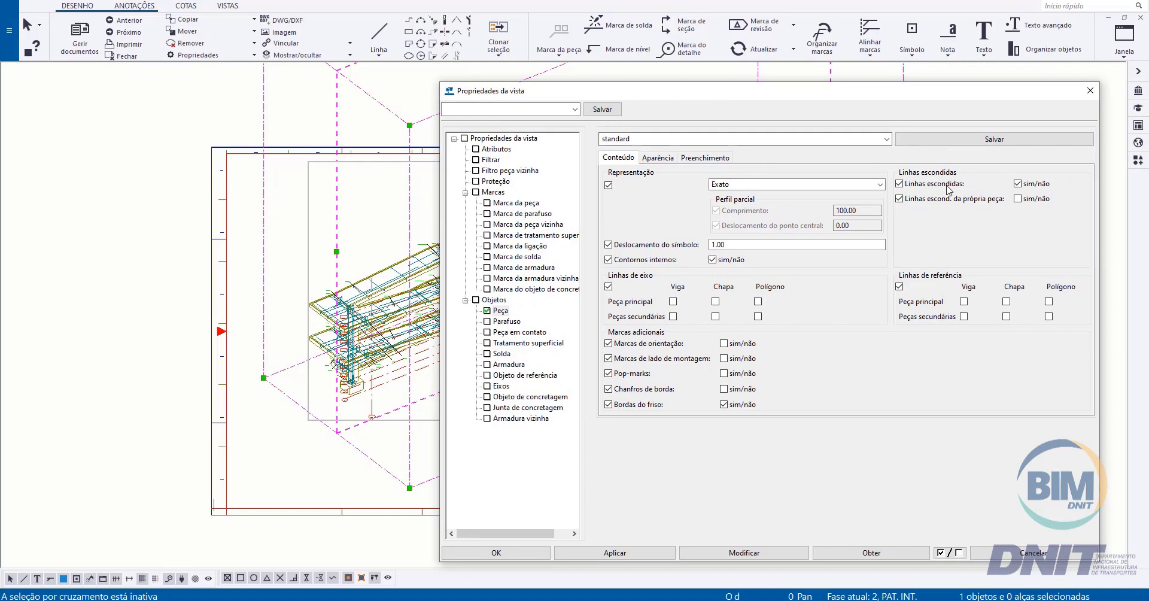
click(1017, 184)
click(753, 555)
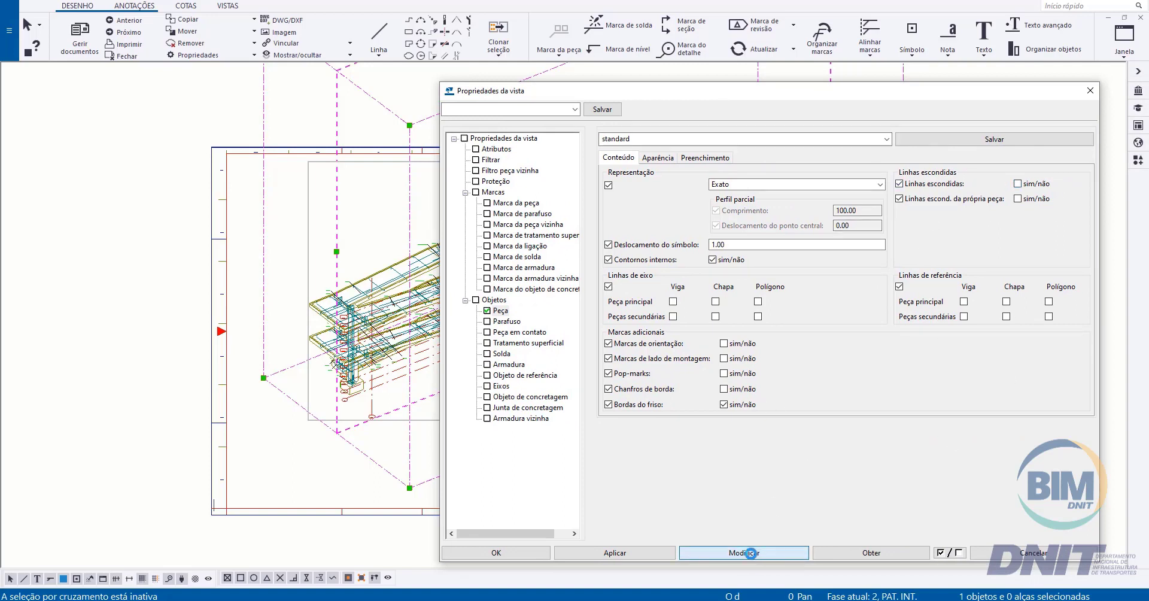
Set the visibility of all reinforcement bars (Armadura) in the view to Não visível and apply it
click(507, 365)
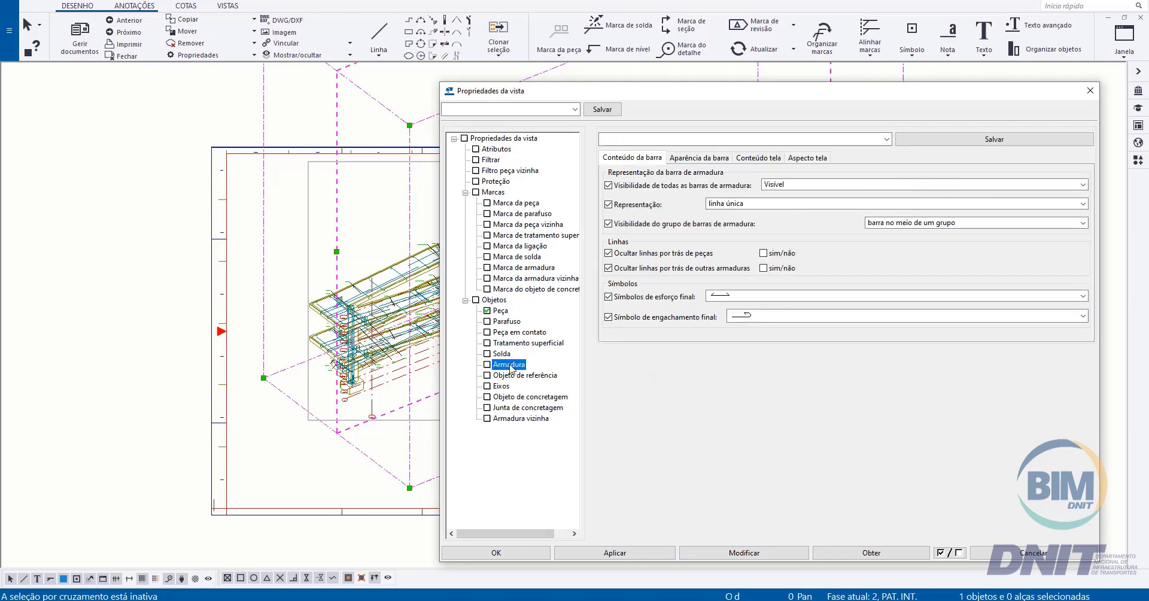
click(823, 185)
click(808, 206)
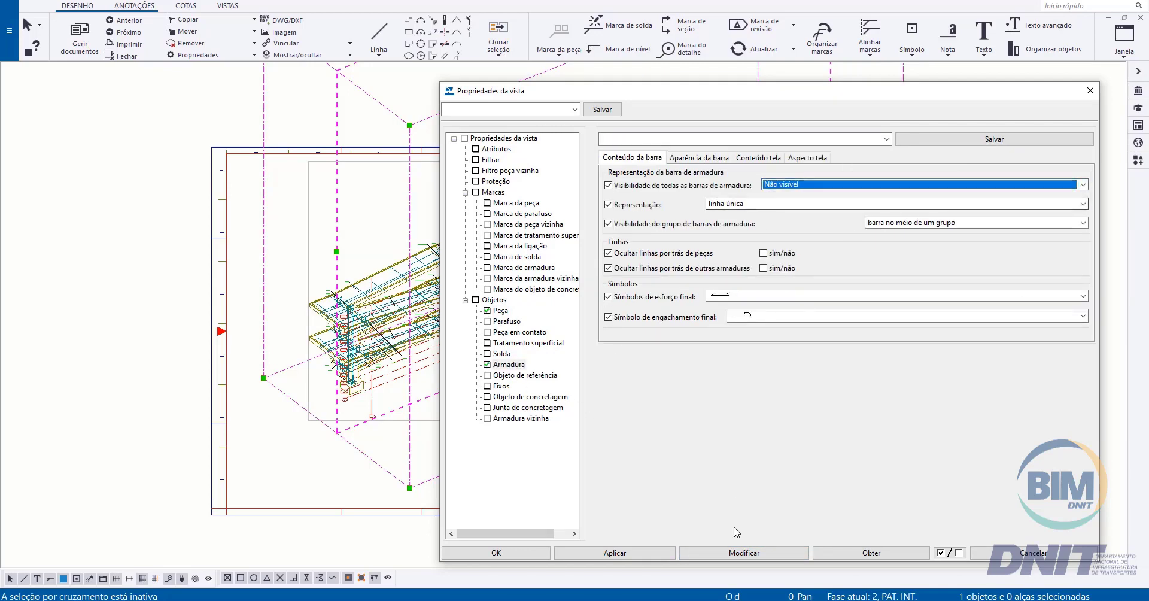
click(720, 557)
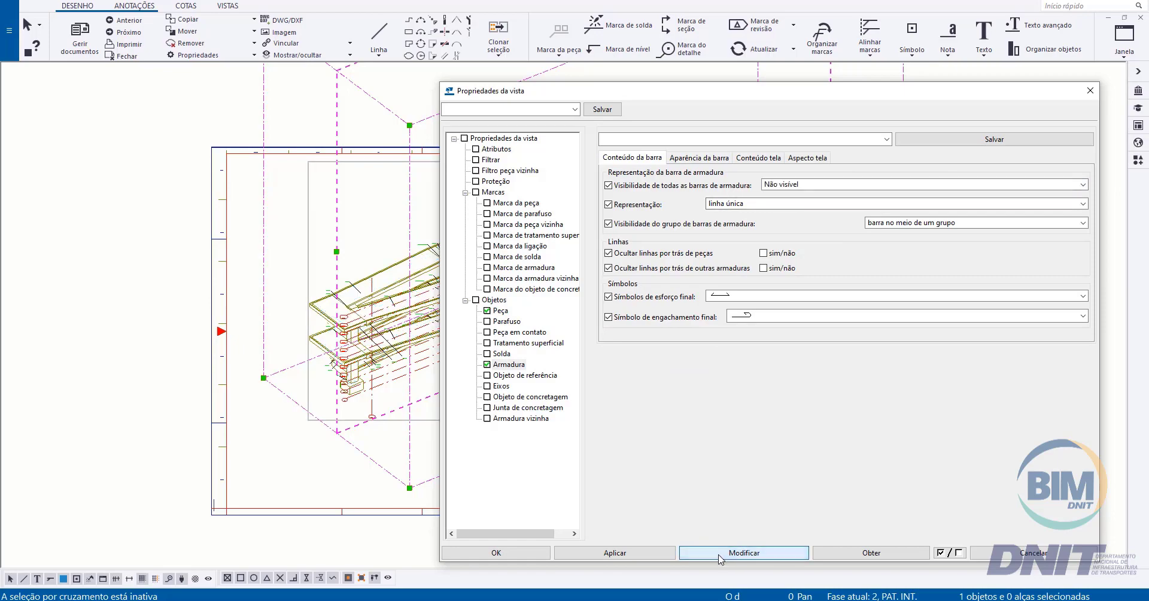
scroll(402, 344, up, 8)
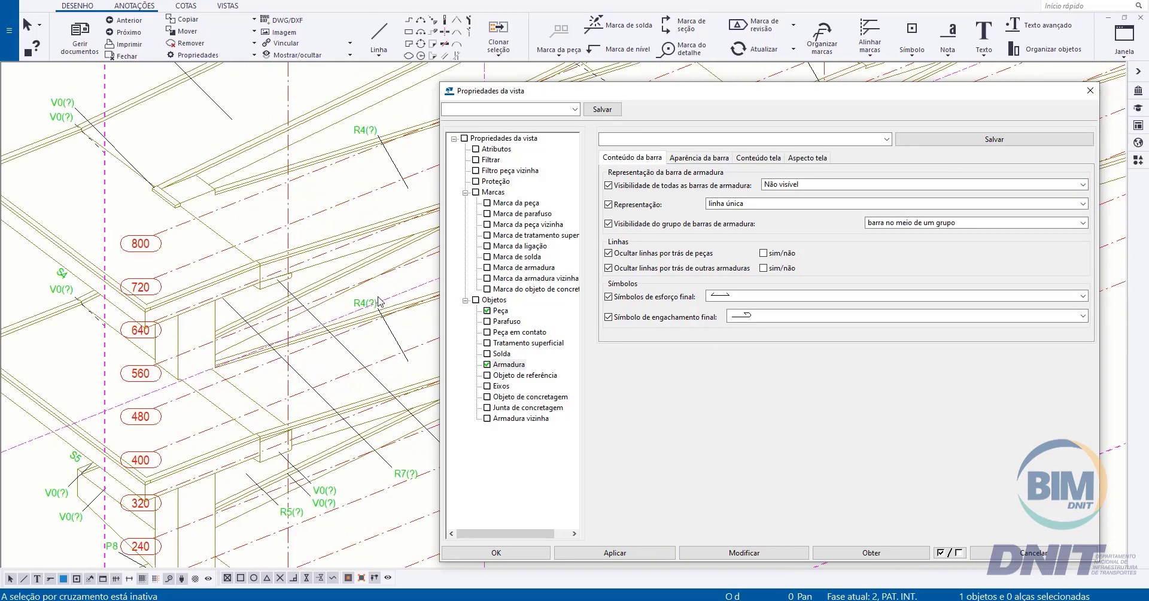
scroll(308, 408, up, 1)
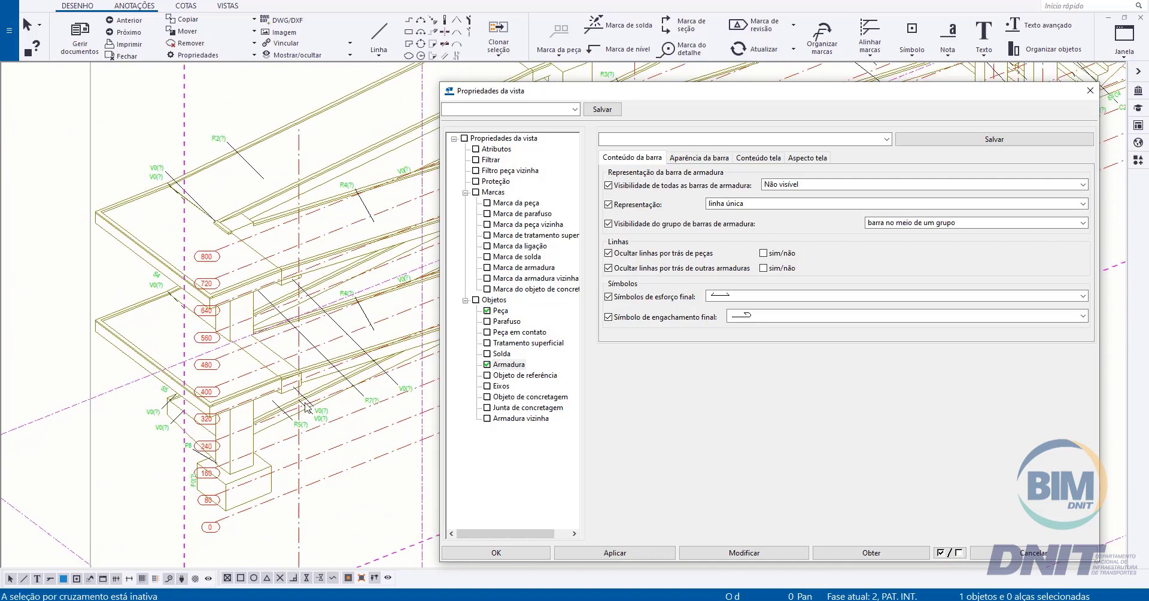
Remove the Posição do conjunto element from the view's part mark content and apply the change
click(526, 203)
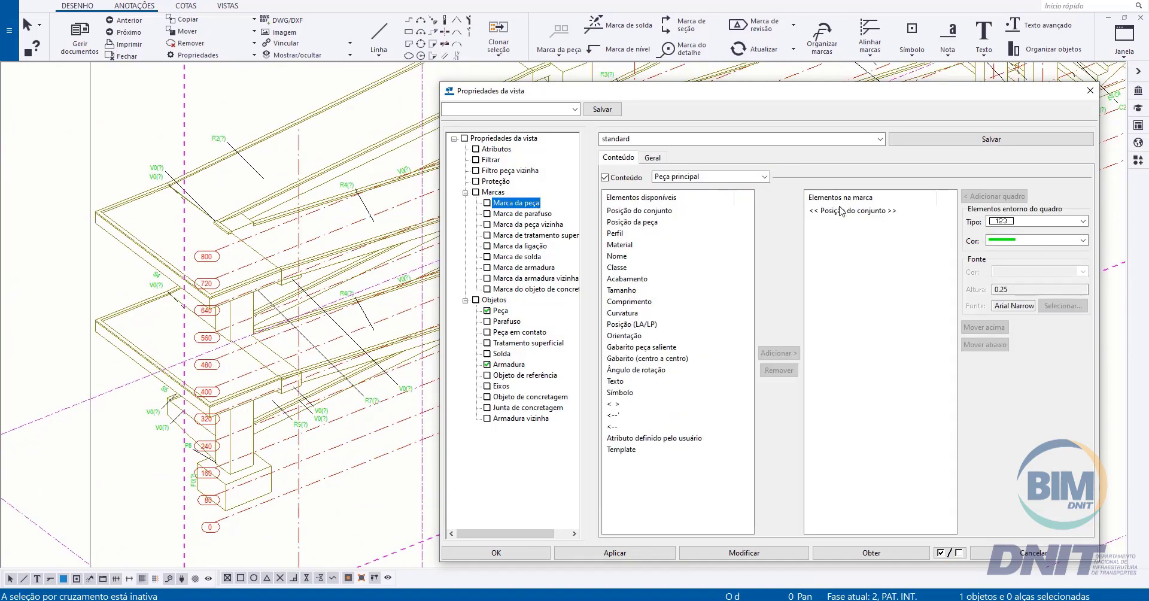
click(858, 211)
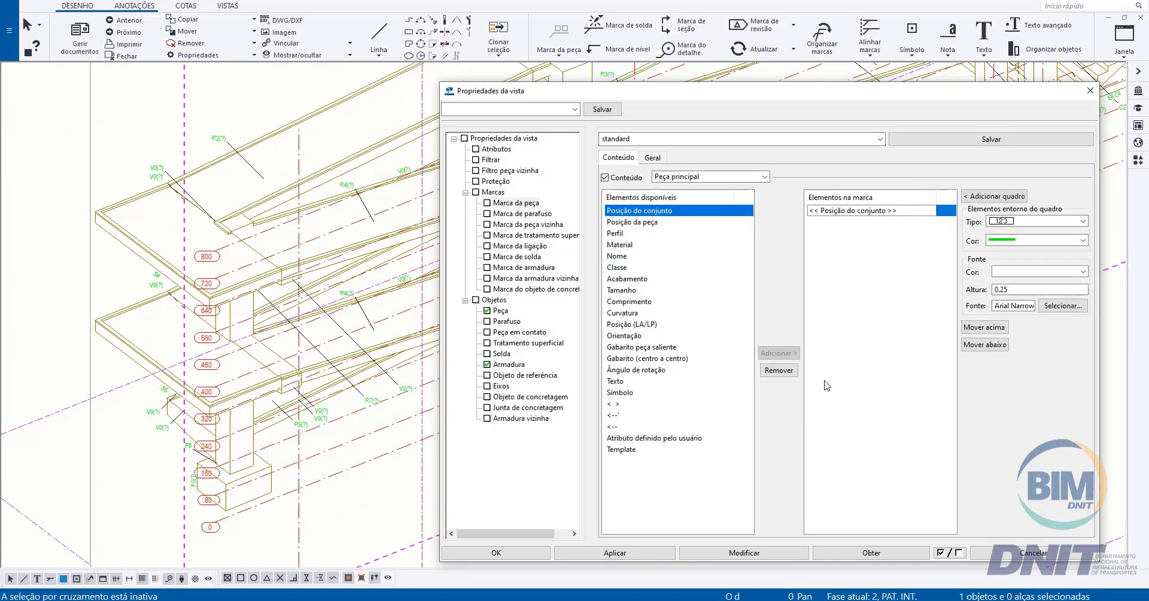
click(778, 371)
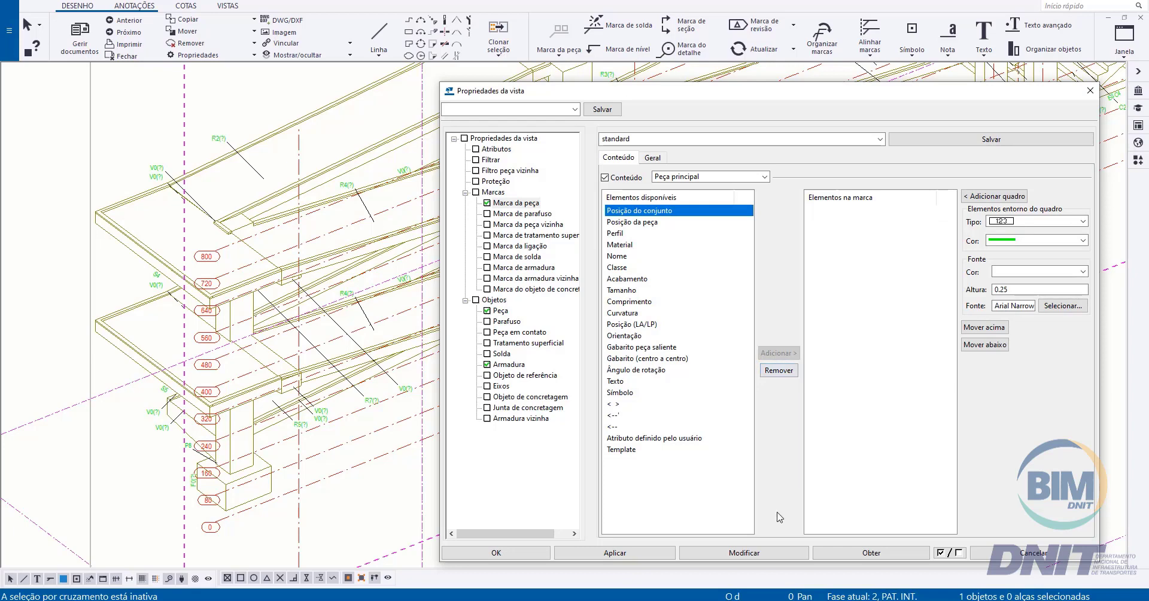
click(773, 553)
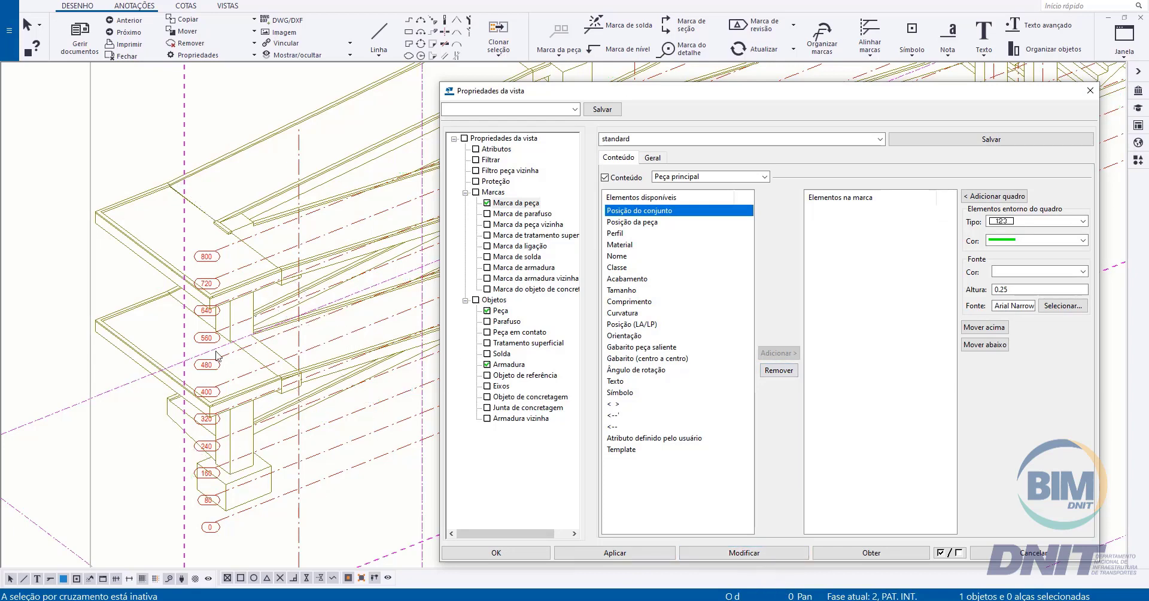
Set the grid axes (Eixos) of the isometric view to Não visível and apply the change
click(501, 386)
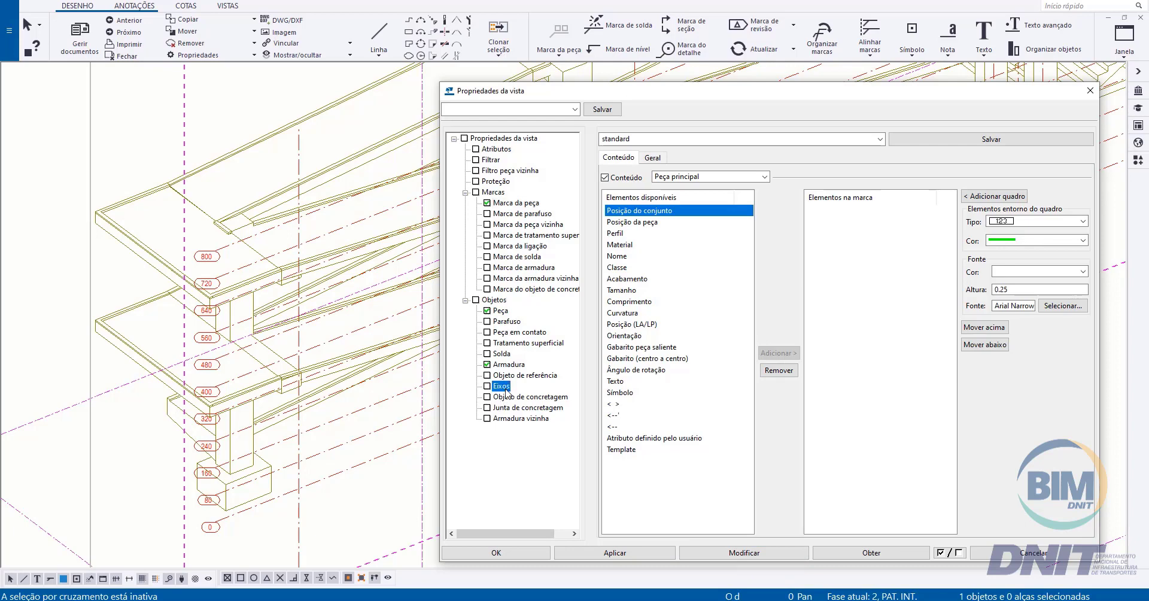
click(721, 158)
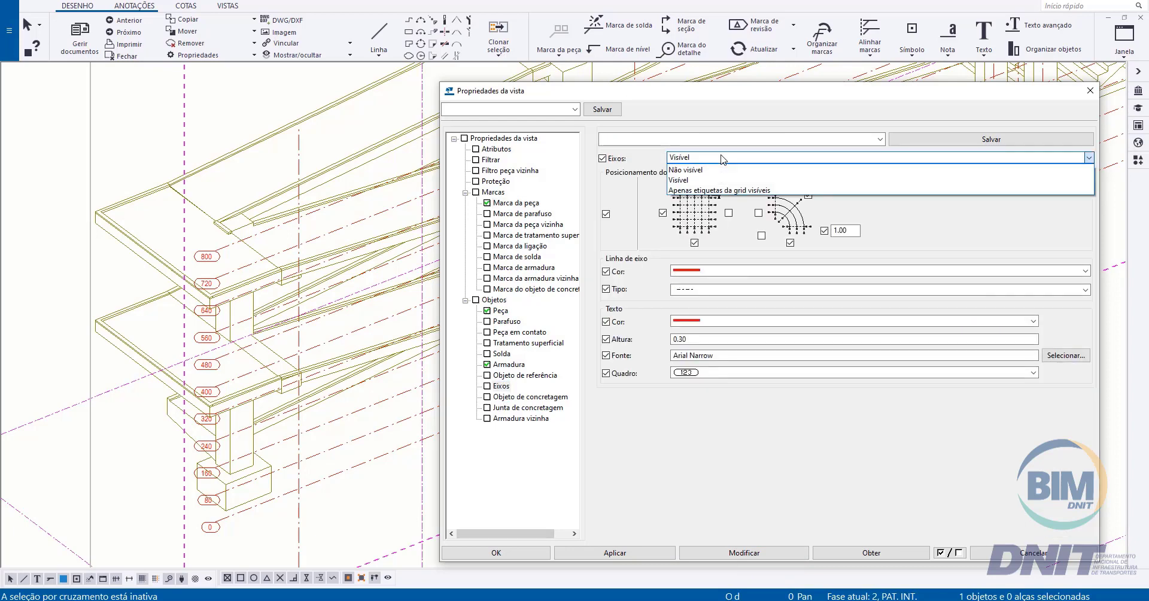
click(694, 171)
click(744, 552)
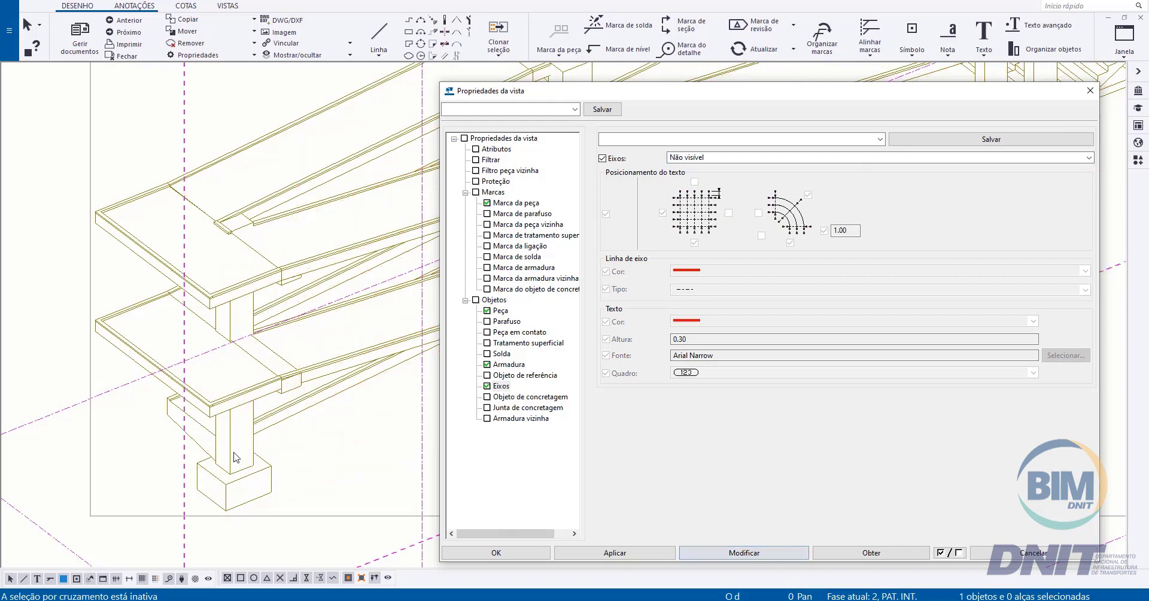
middle_drag(185, 458, 49, 450)
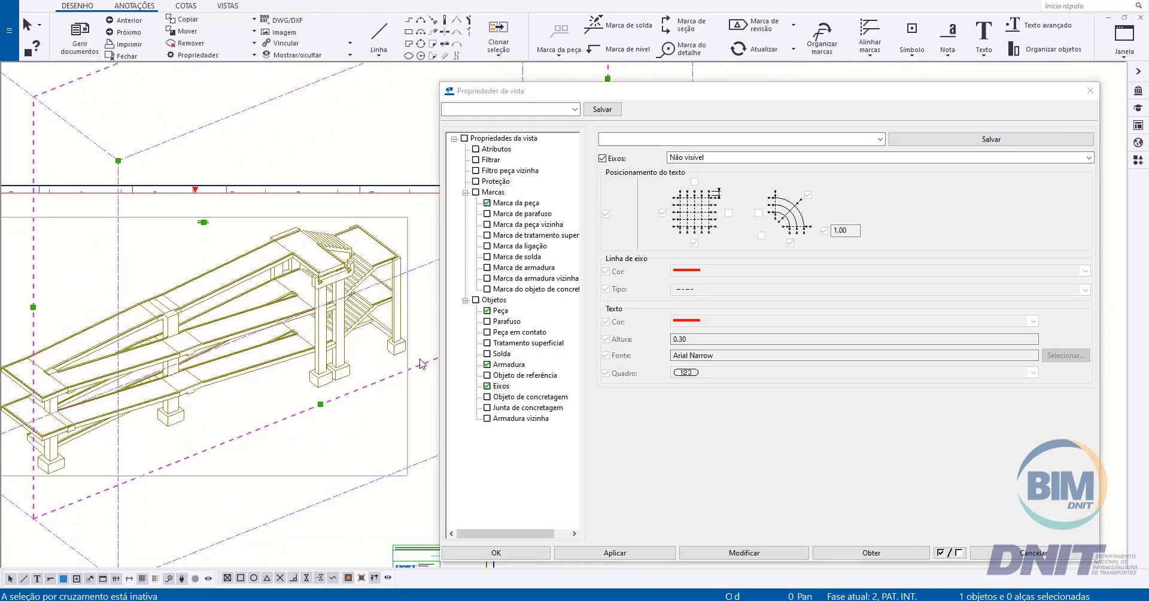
Fill the part faces with hardware_SOLID in the lightest grey, apply it, and close the view properties
click(500, 311)
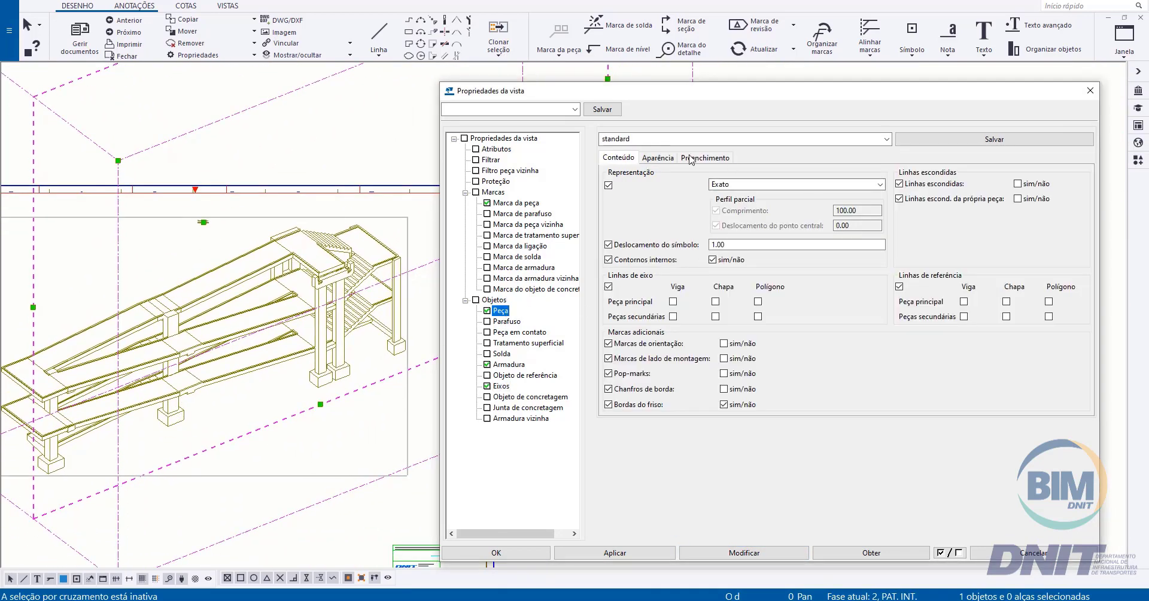
click(658, 158)
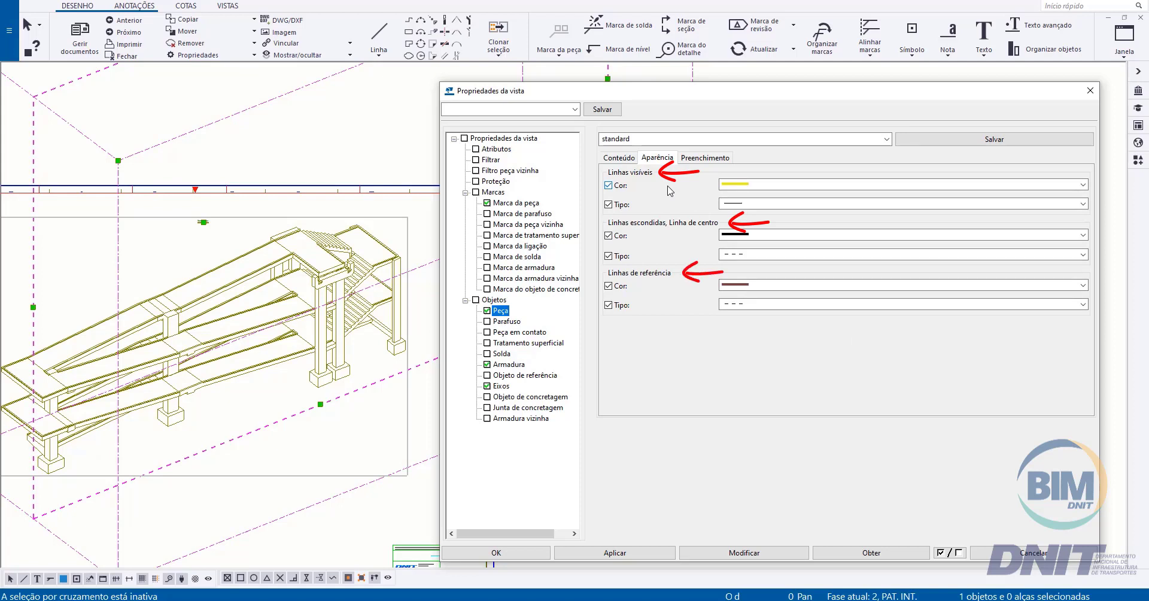
click(705, 157)
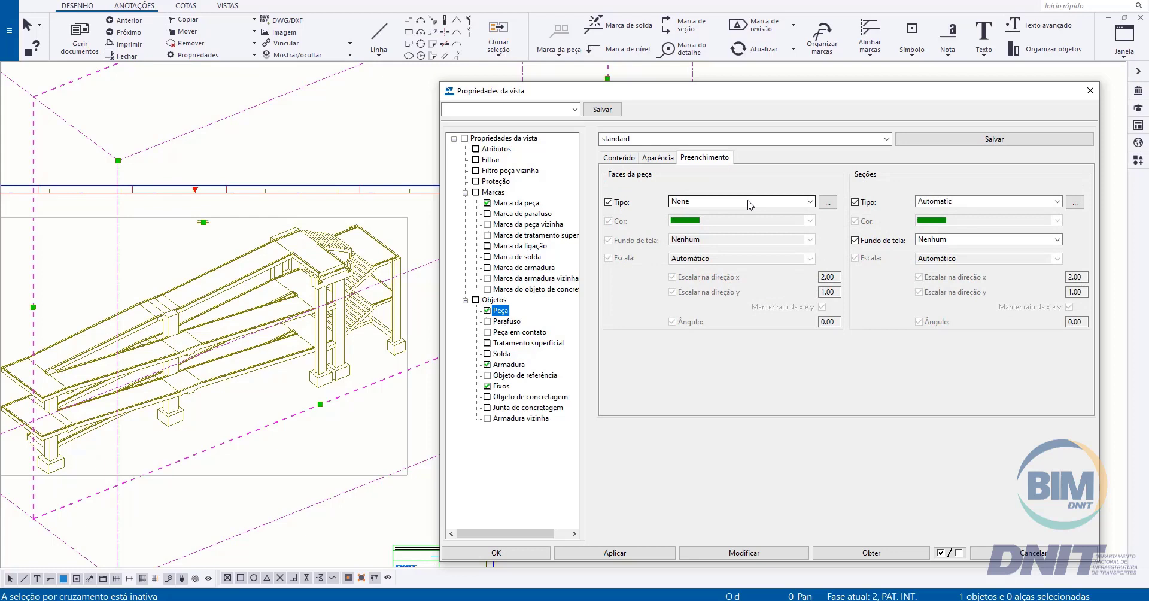
click(706, 206)
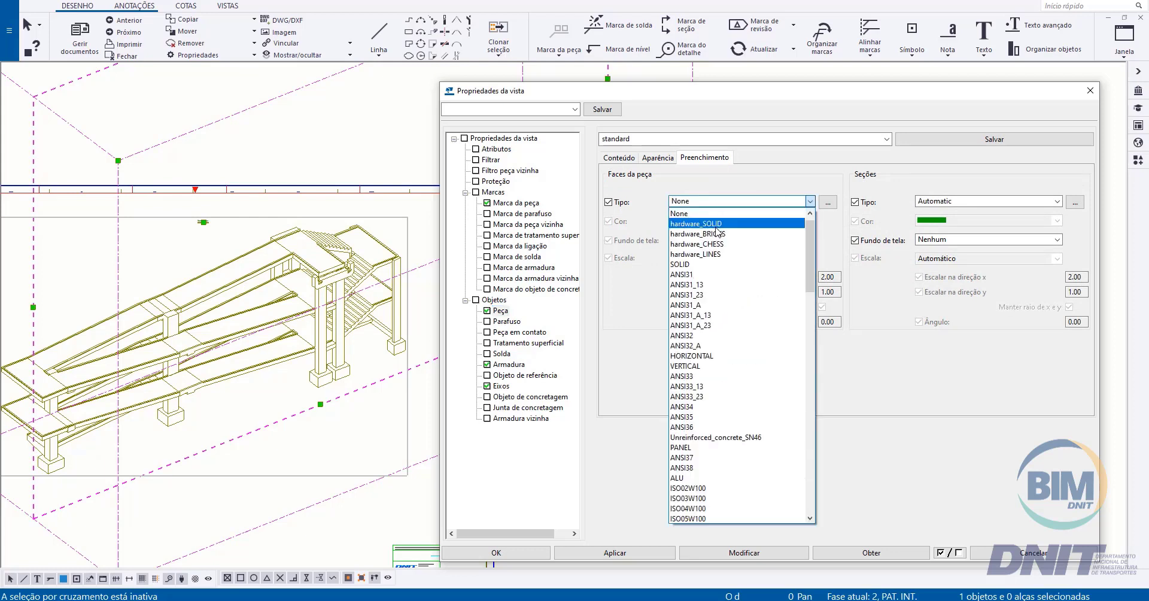
click(716, 227)
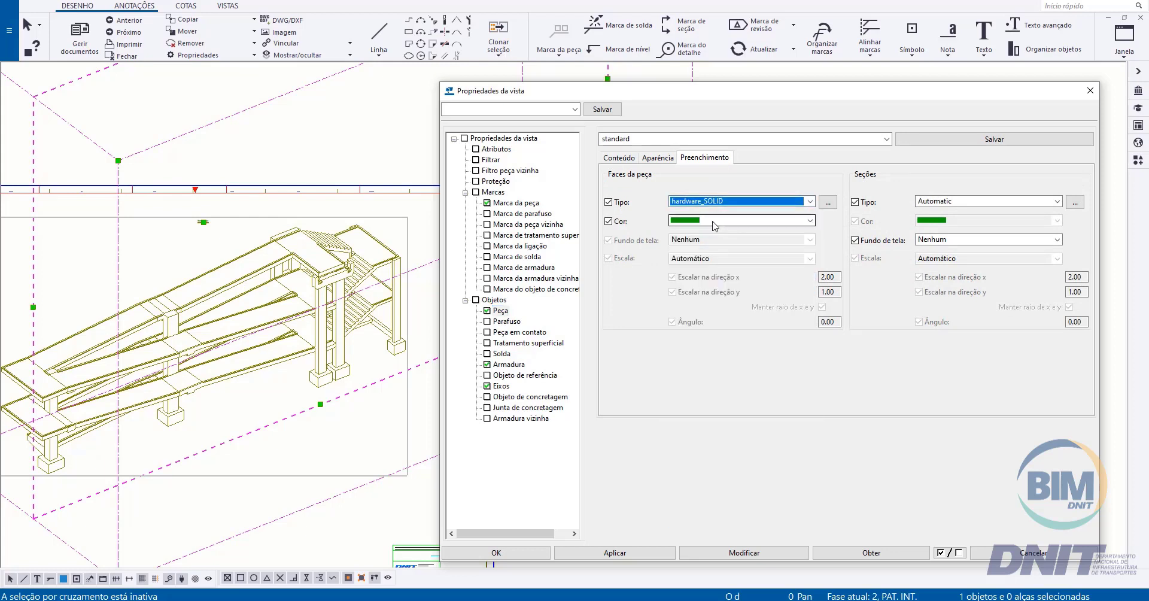
click(714, 225)
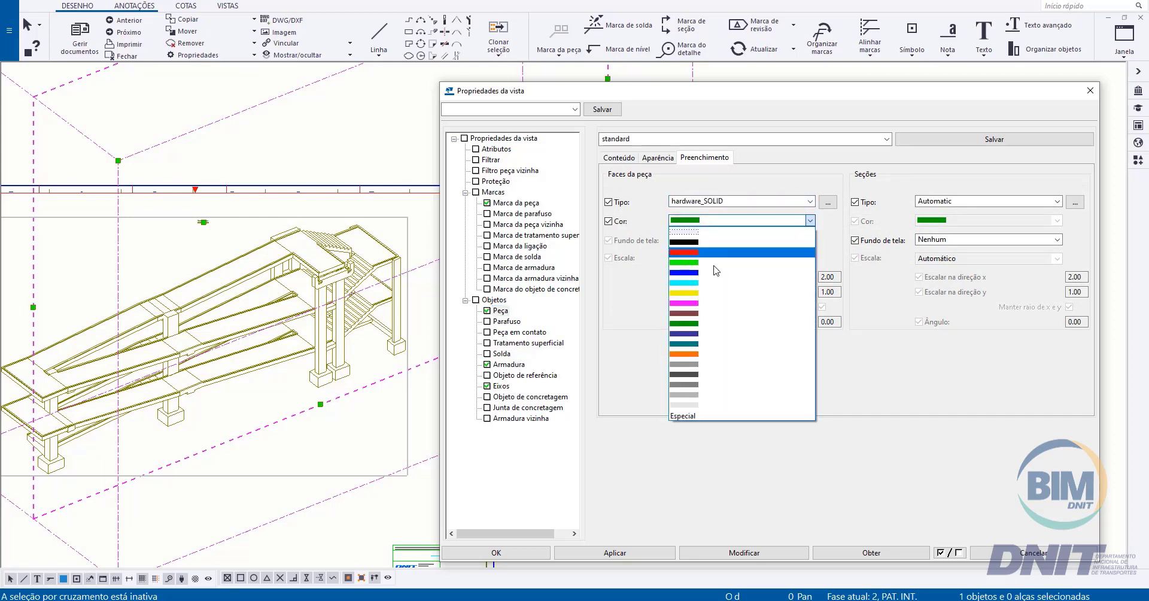
click(697, 406)
click(740, 550)
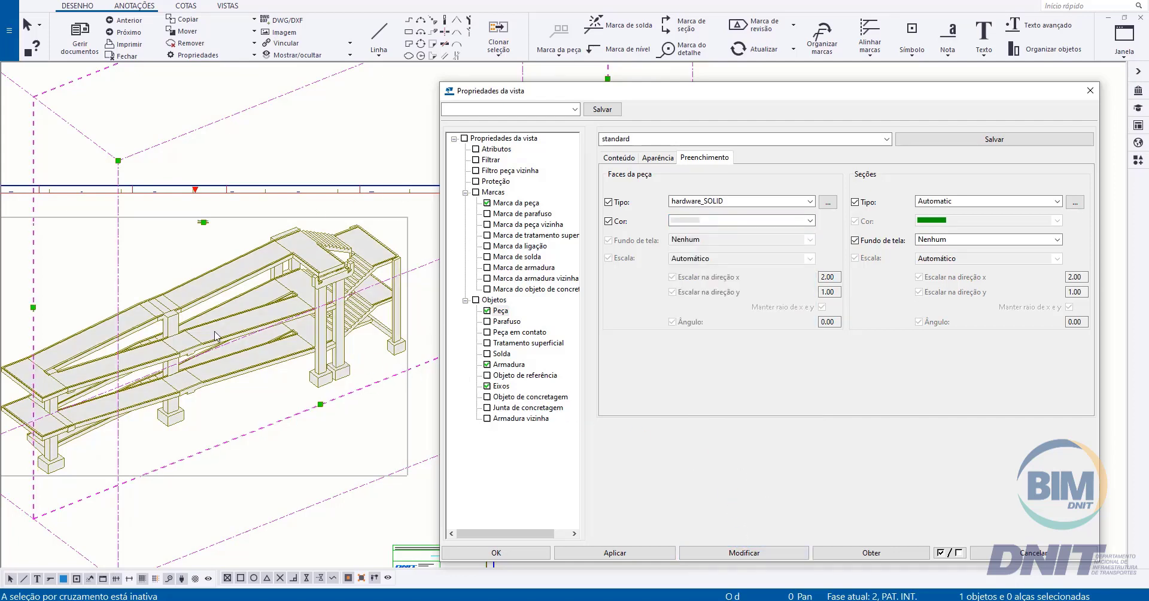
click(658, 158)
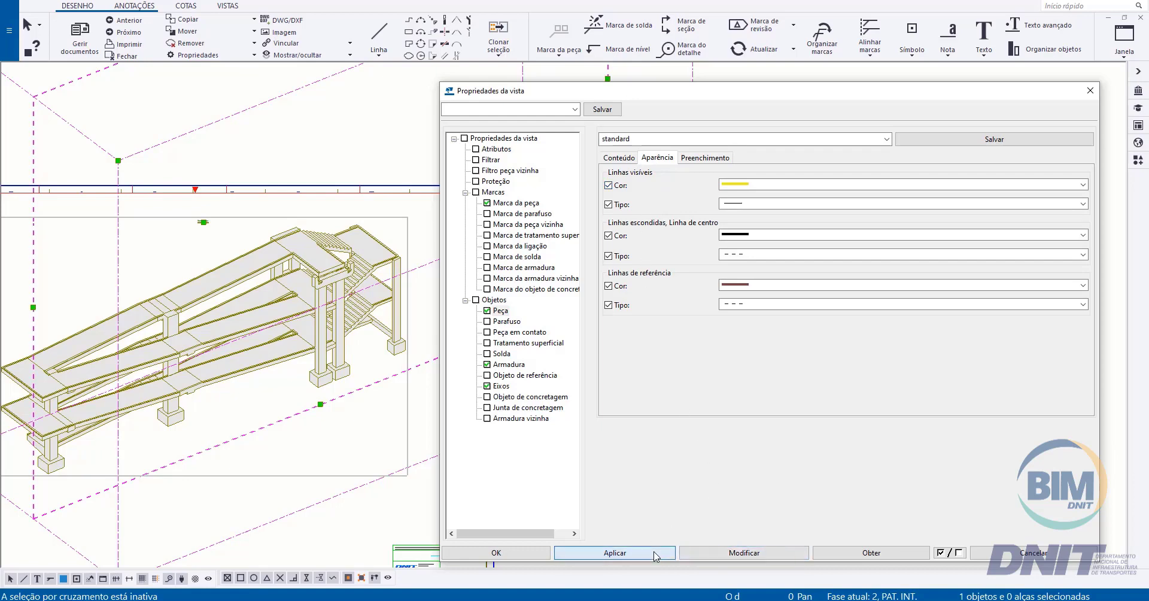
click(530, 552)
scroll(499, 317, down, 2)
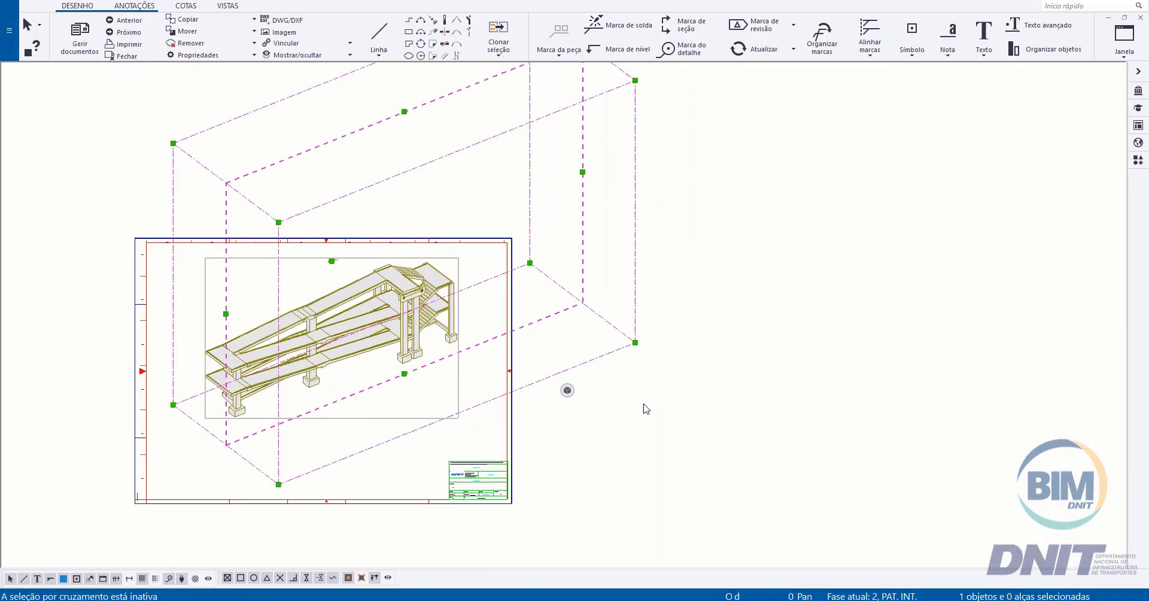
Move the isometric view slightly down and left so it sits centred on the sheet, and deselect it
click(691, 415)
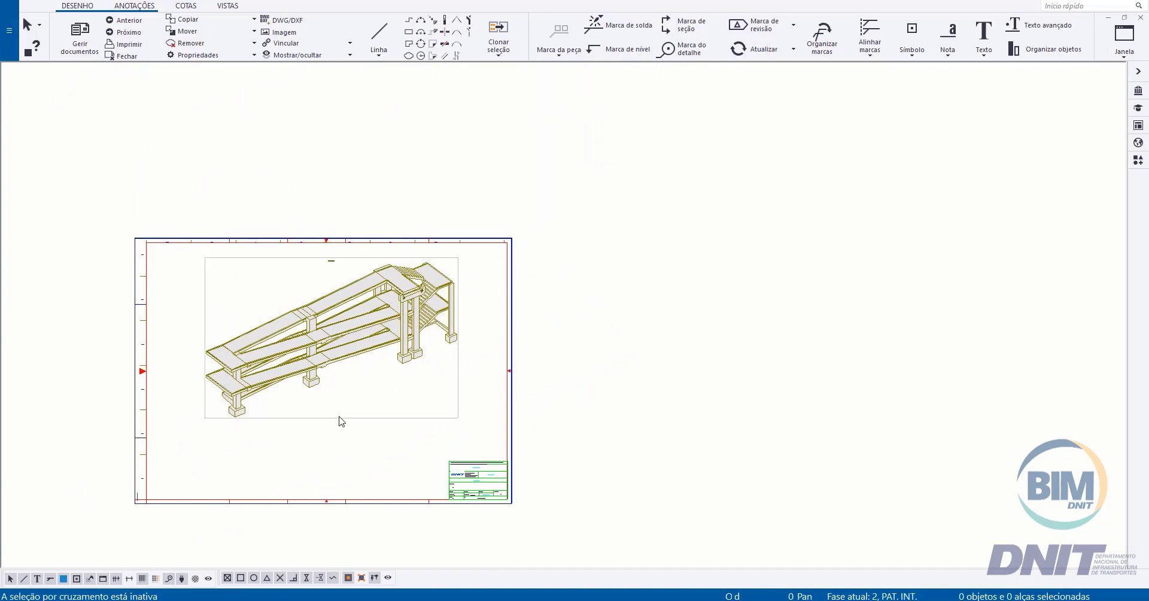
drag(342, 421, 324, 436)
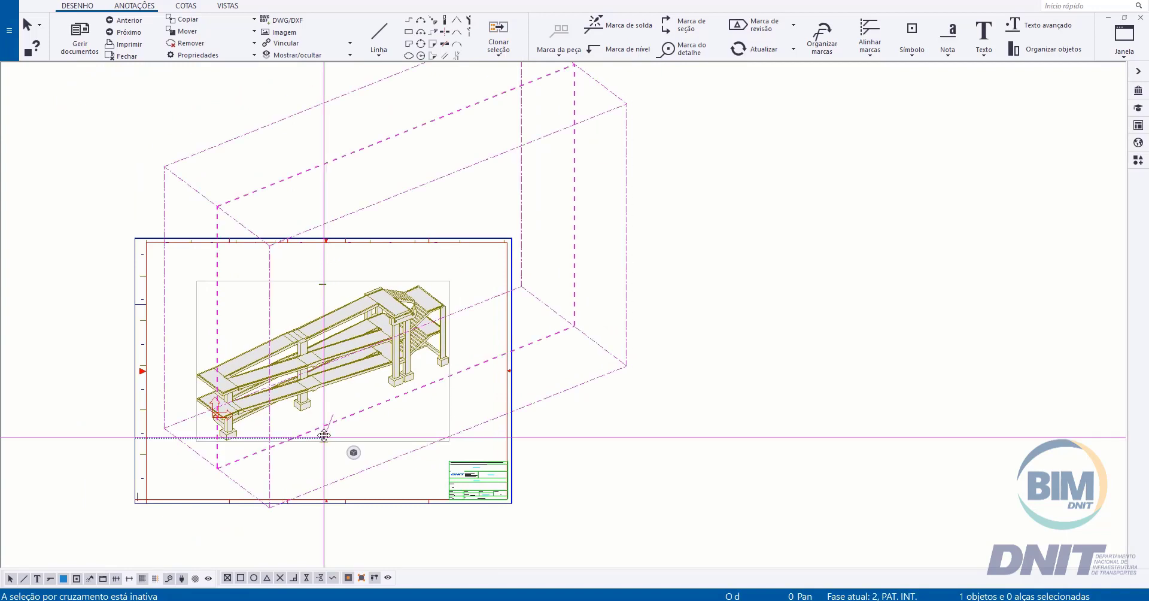
click(368, 438)
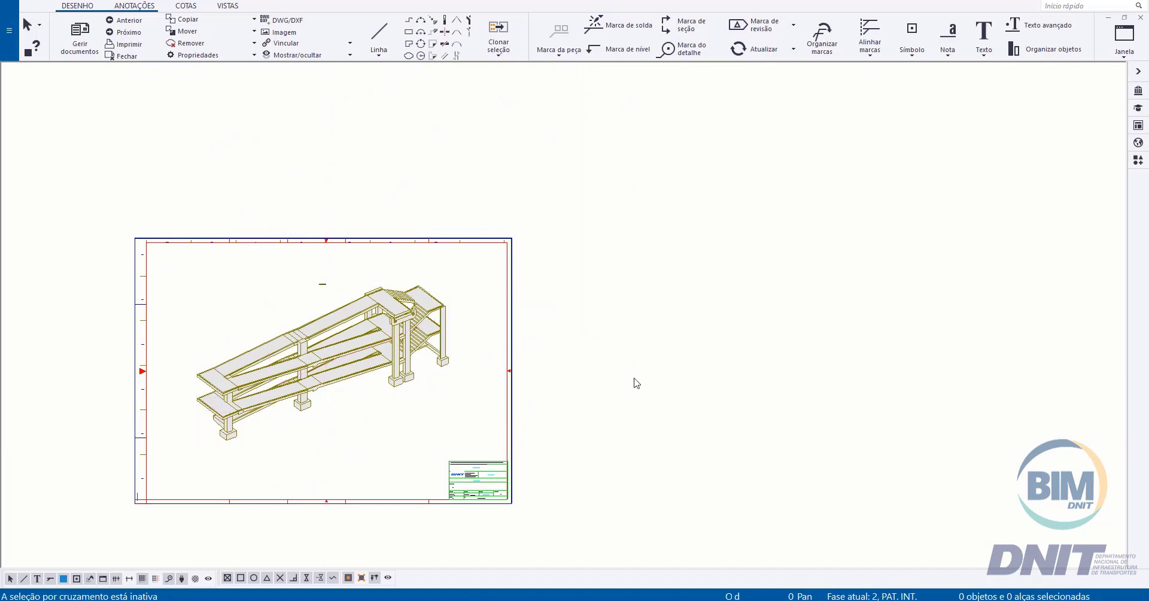
Open the general drawing, isometric view and part properties and the object-level settings editor to examine each level of drawing settings
scroll(519, 374, up, 5)
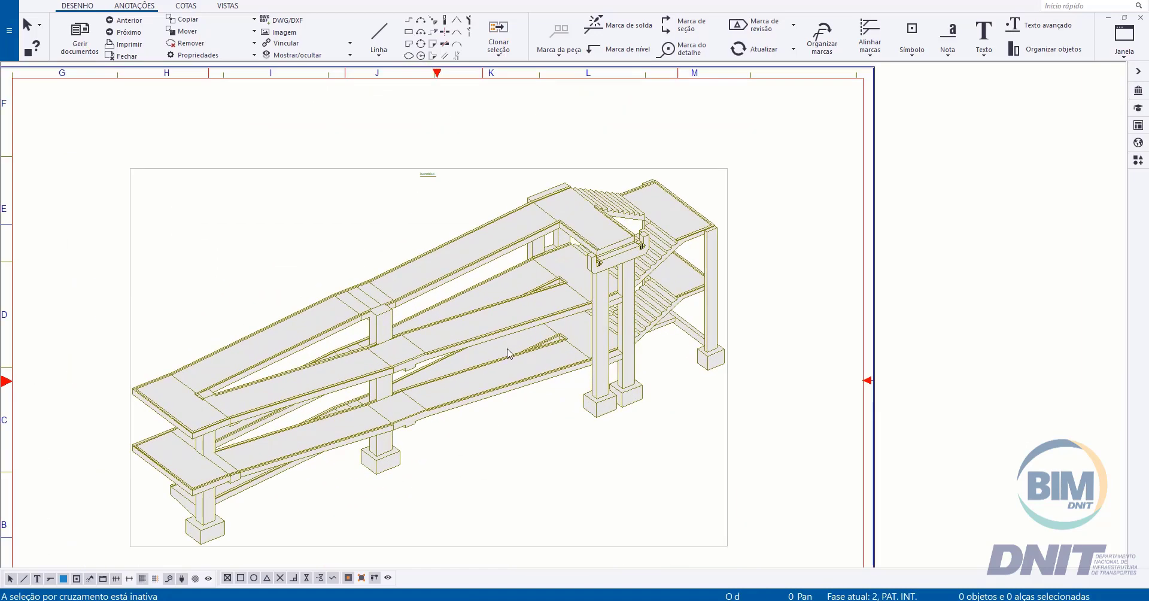
click(516, 456)
scroll(516, 456, down, 3)
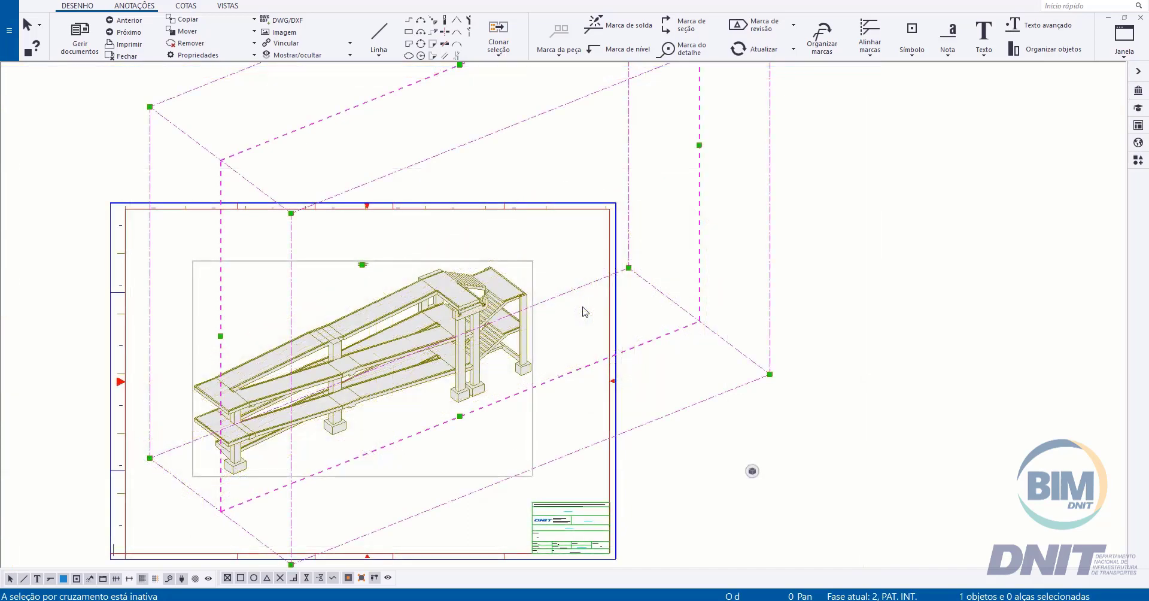
double_click(926, 177)
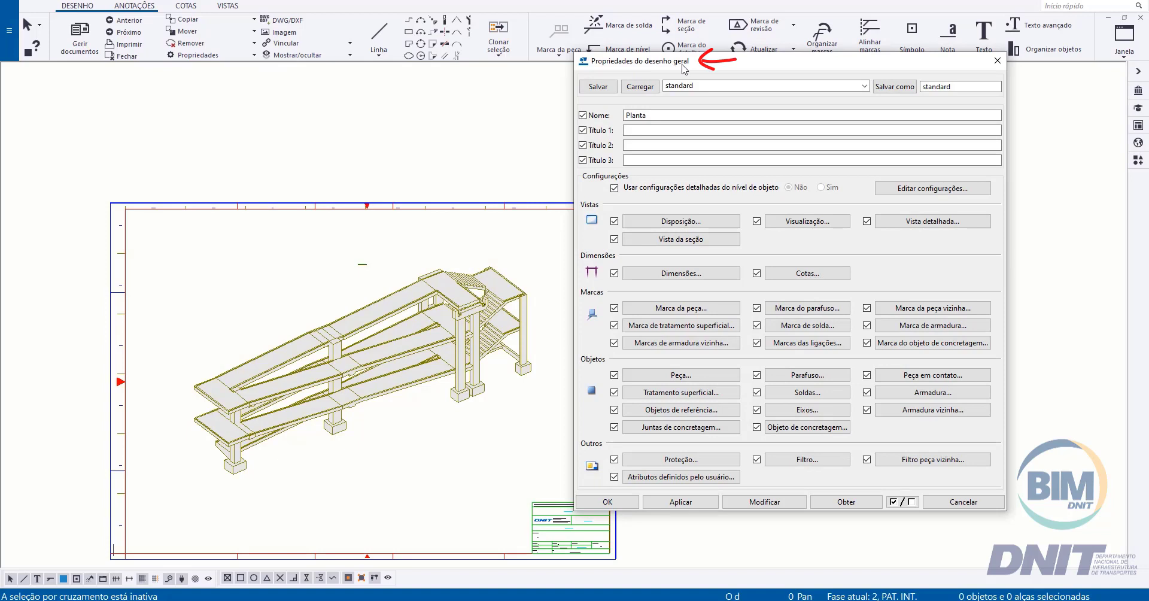
click(508, 255)
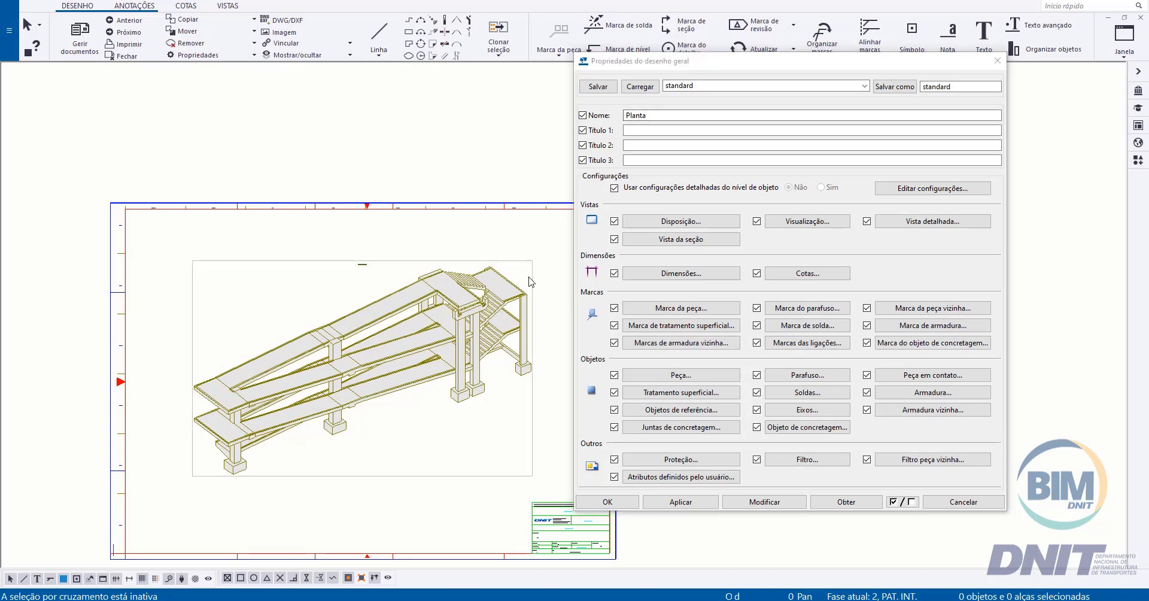
double_click(534, 420)
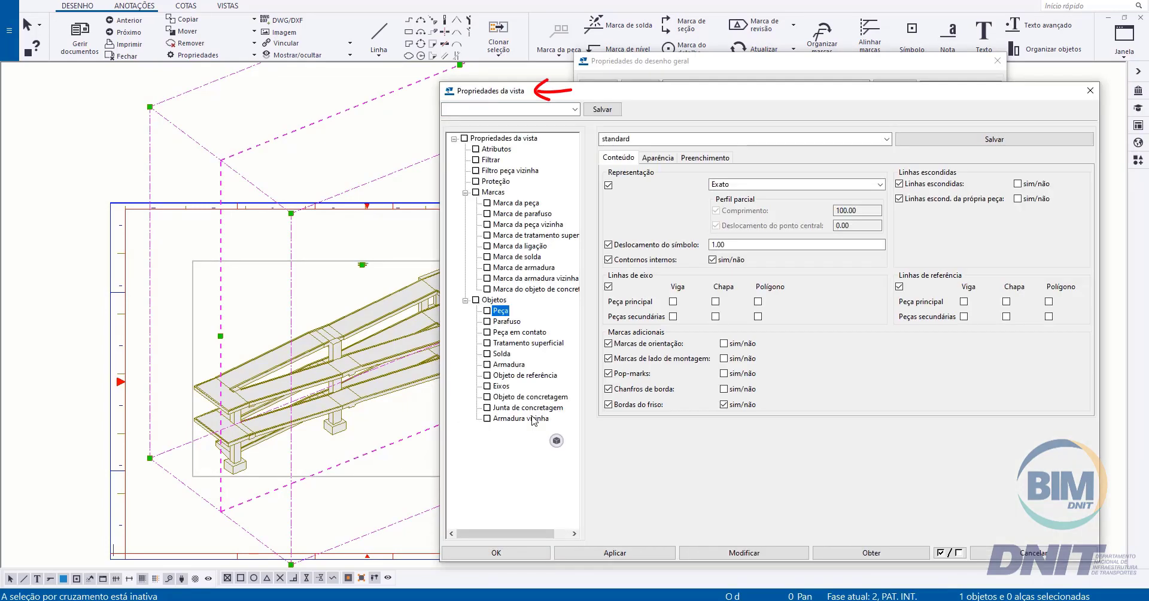
scroll(359, 357, up, 6)
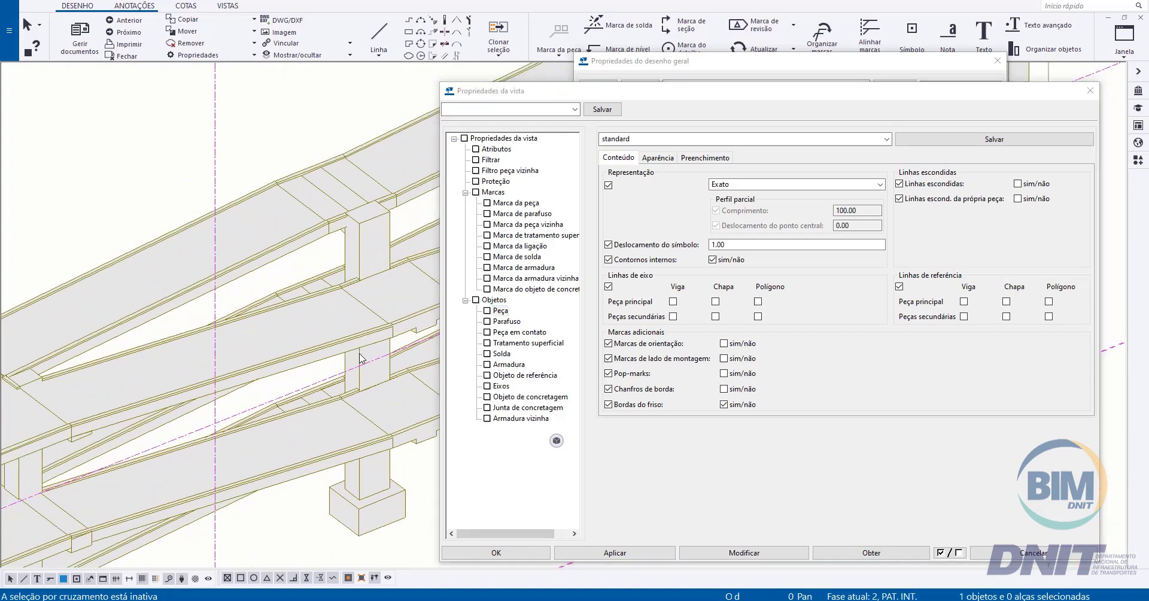
double_click(359, 357)
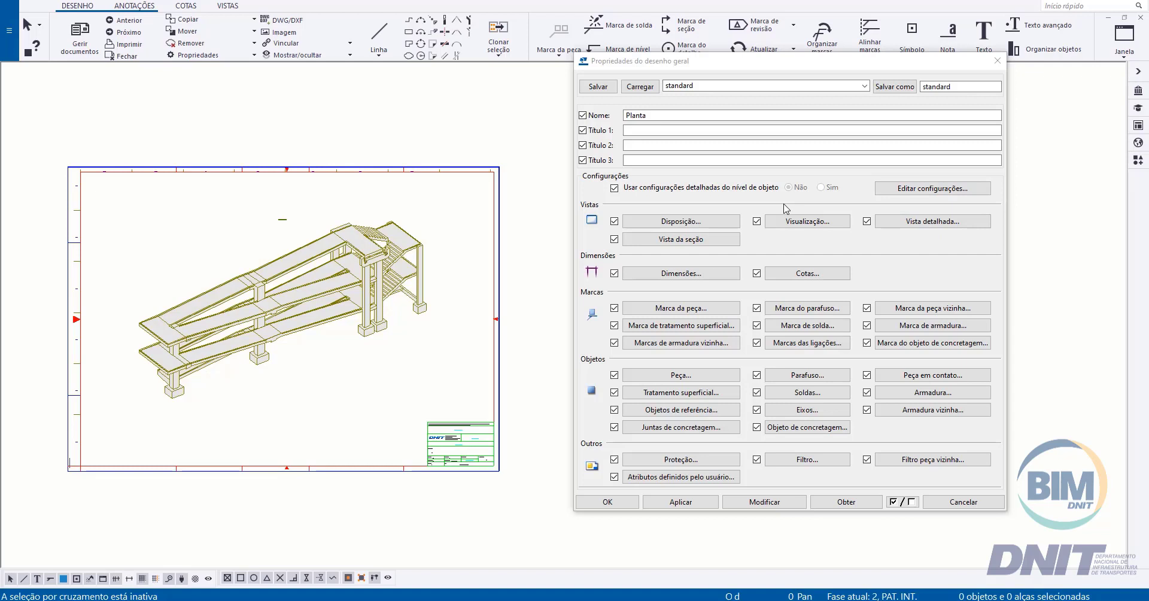
click(915, 192)
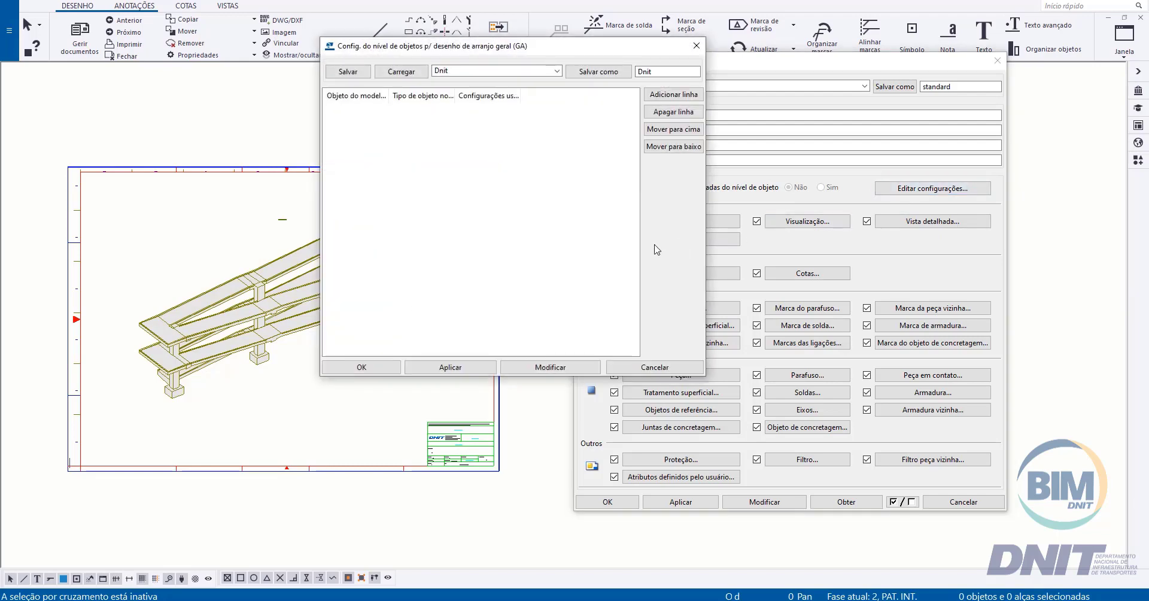
click(390, 72)
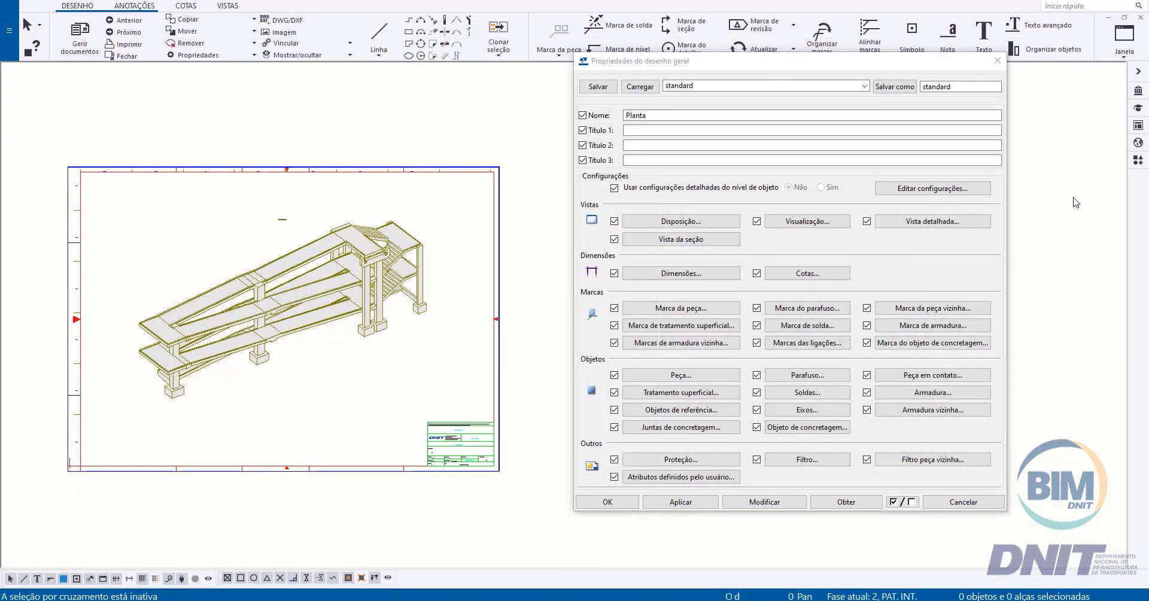
Load the Conjunto settings into the general drawing's part mark properties
click(709, 309)
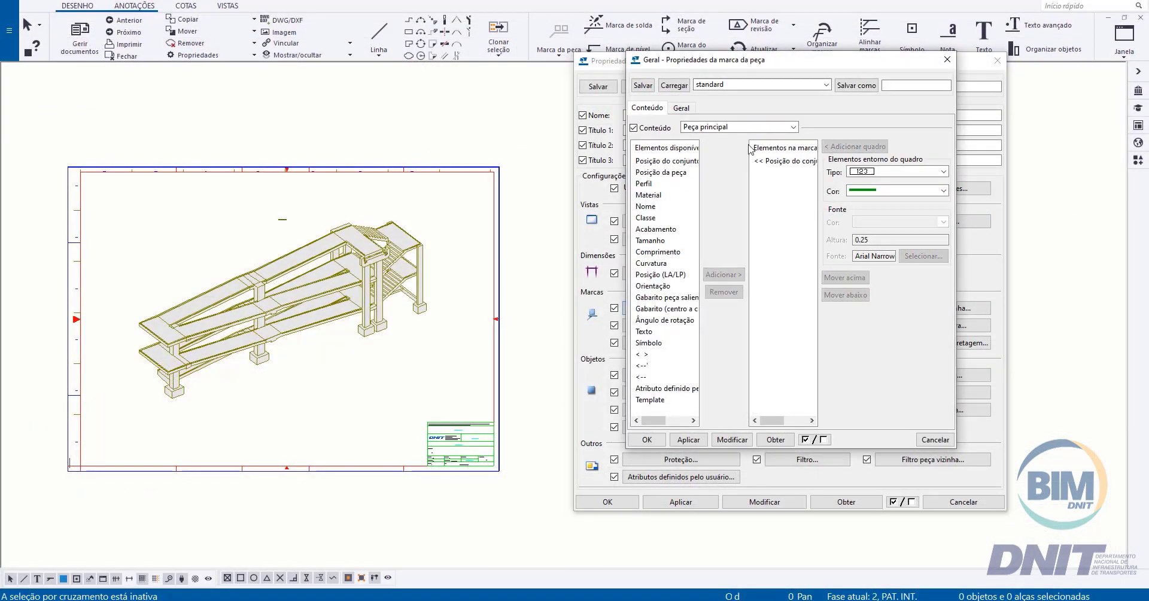
click(762, 84)
click(729, 118)
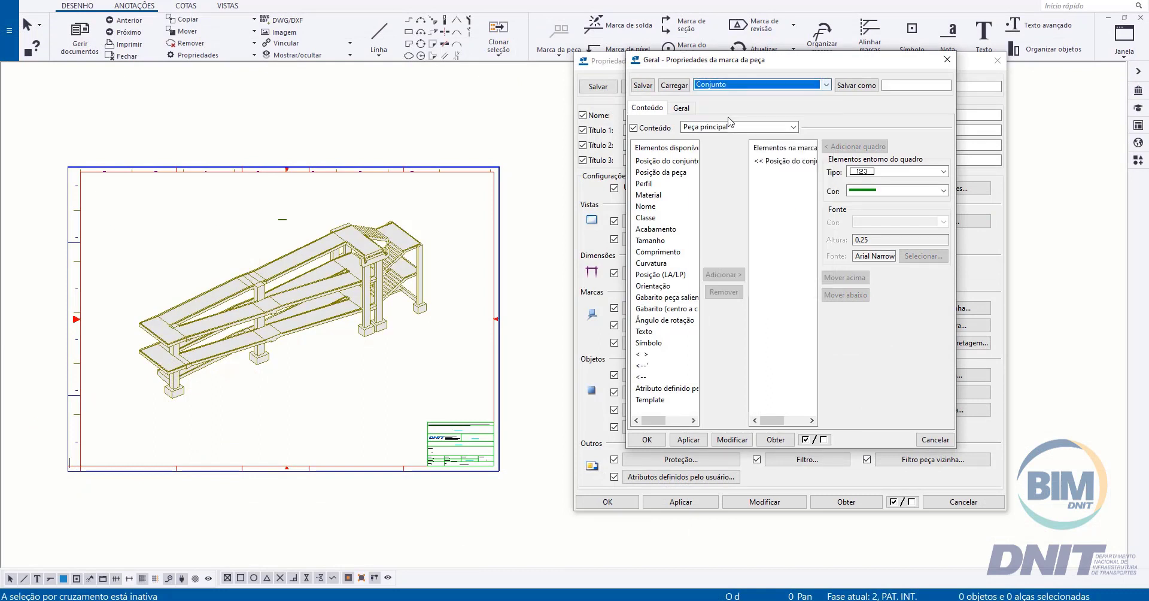
click(936, 85)
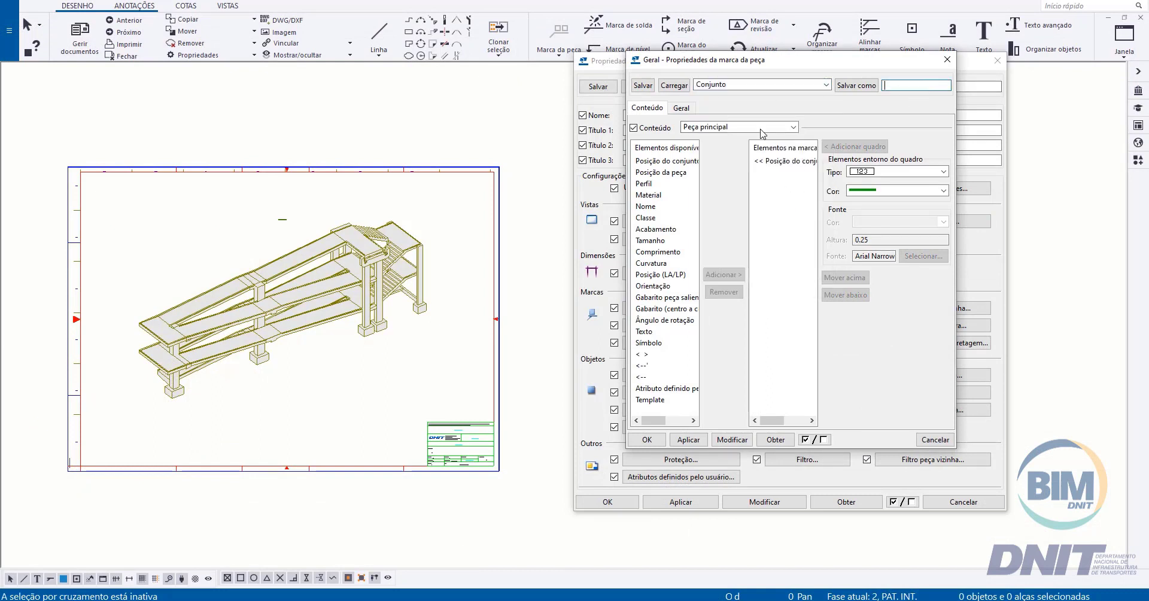
click(675, 85)
Set the font colour of the Posição do conjunto mark element to blue, modify the drawing and close the part mark properties
click(787, 162)
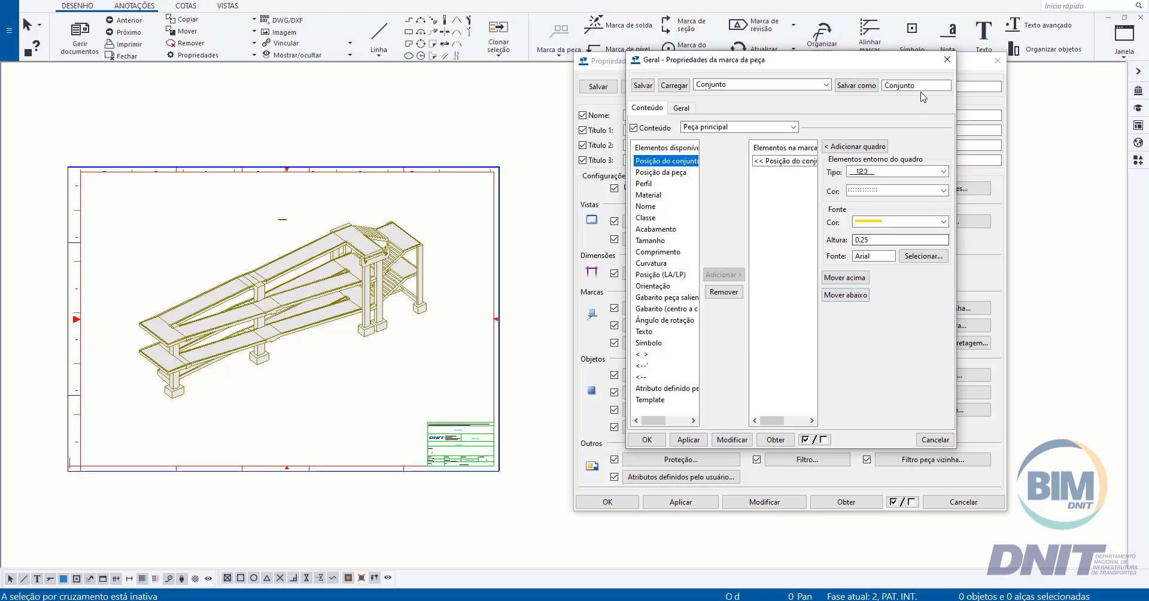
click(901, 223)
click(874, 268)
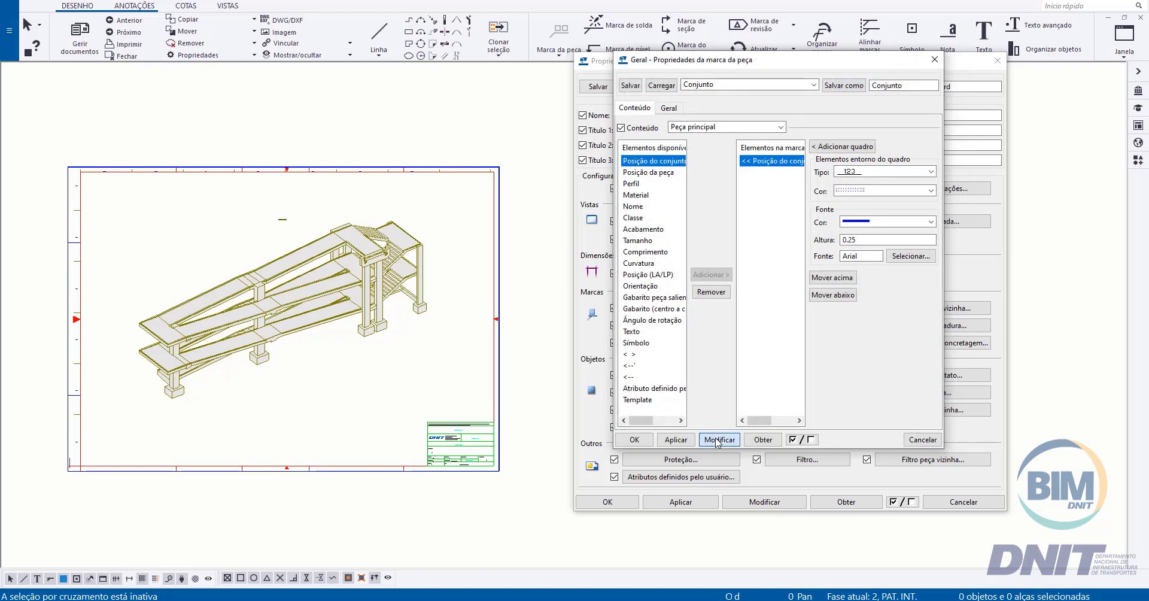
click(718, 439)
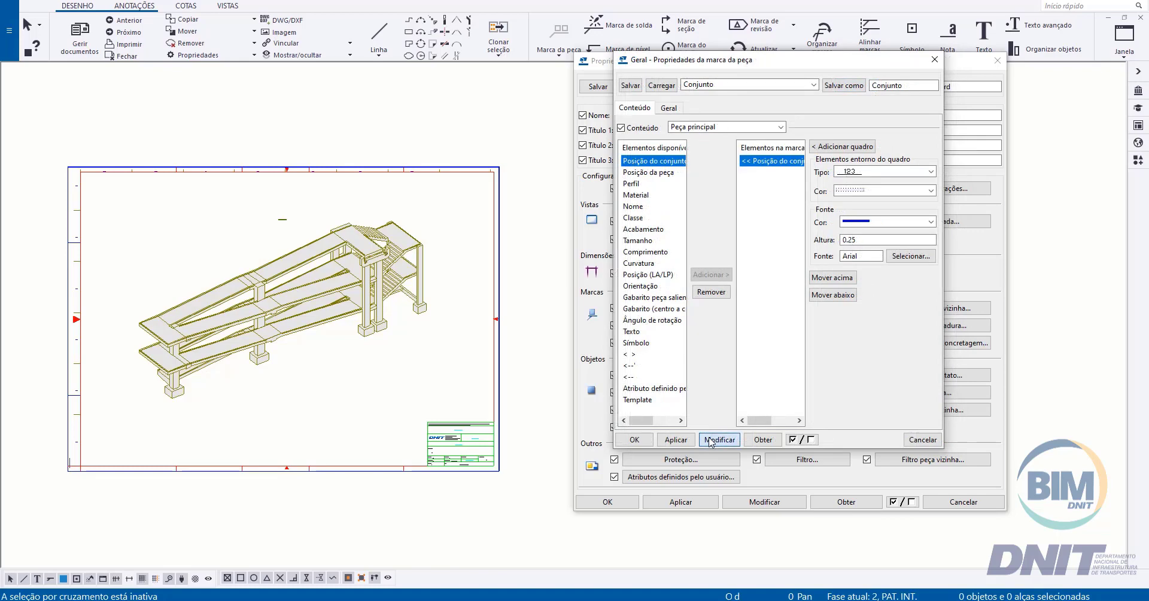
click(635, 439)
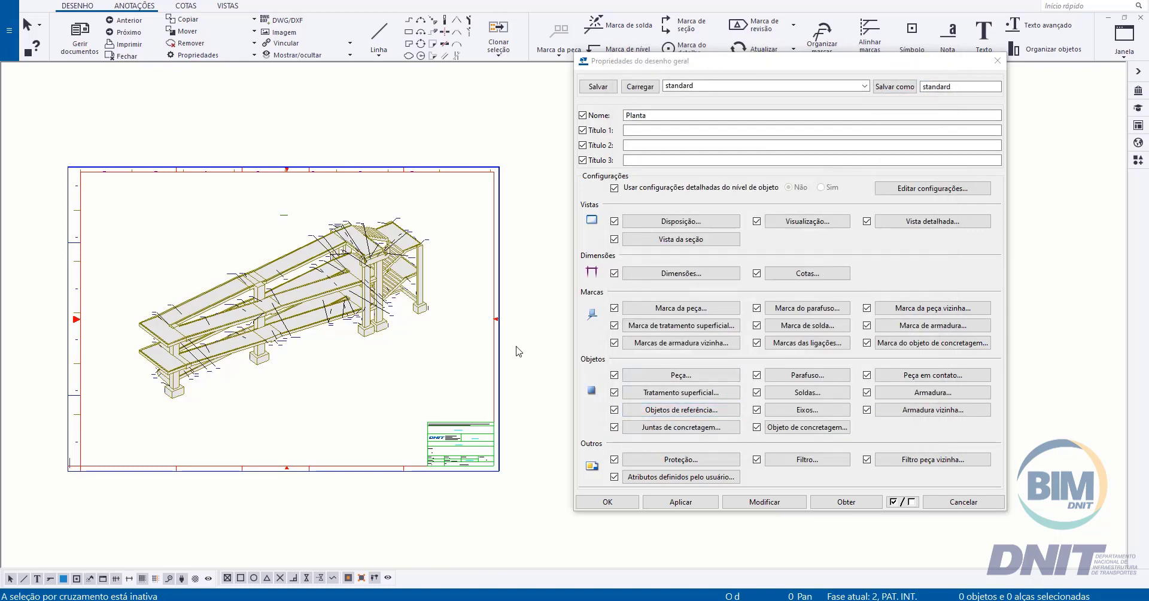
Inspect the part marks on the ramp, remove Posição do conjunto from the general drawing's part mark content, and modify the drawing
scroll(371, 314, up, 8)
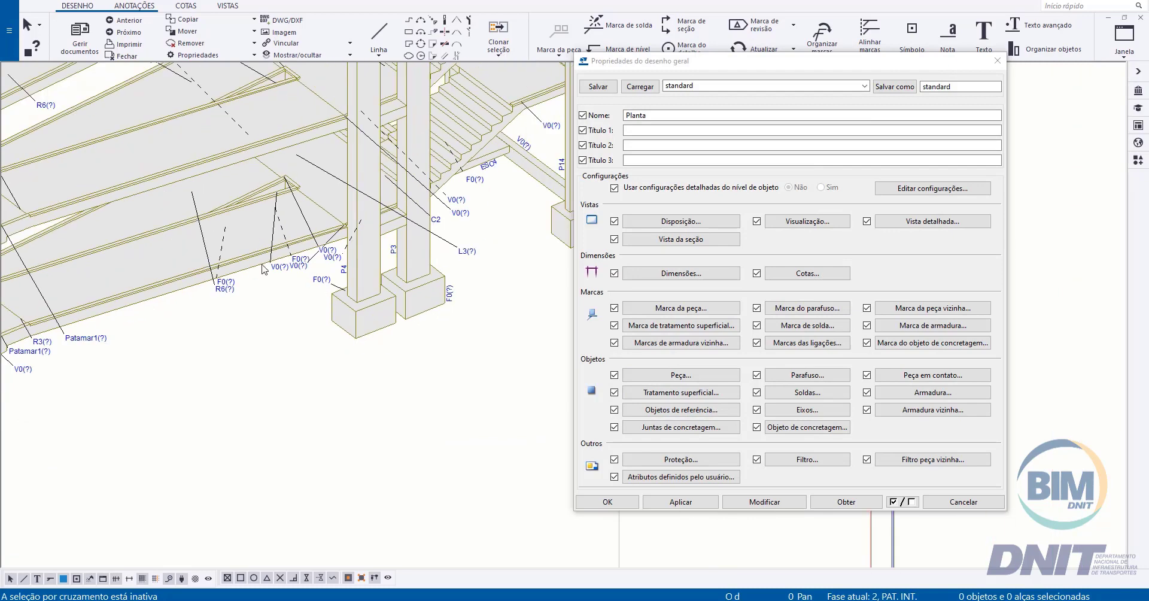
scroll(219, 243, down, 3)
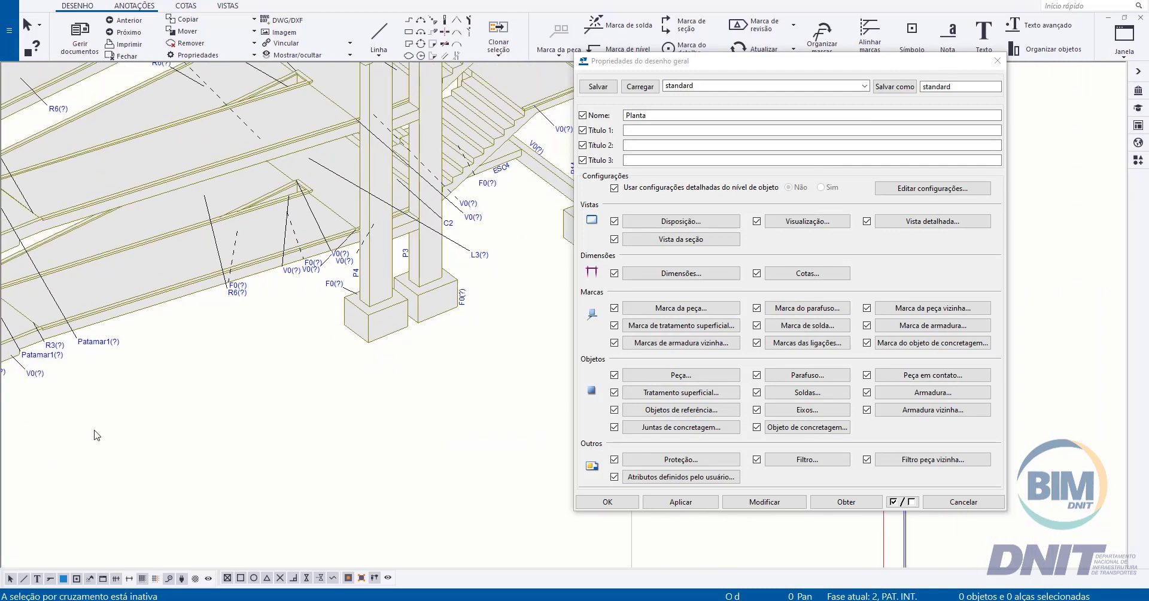
scroll(292, 275, down, 2)
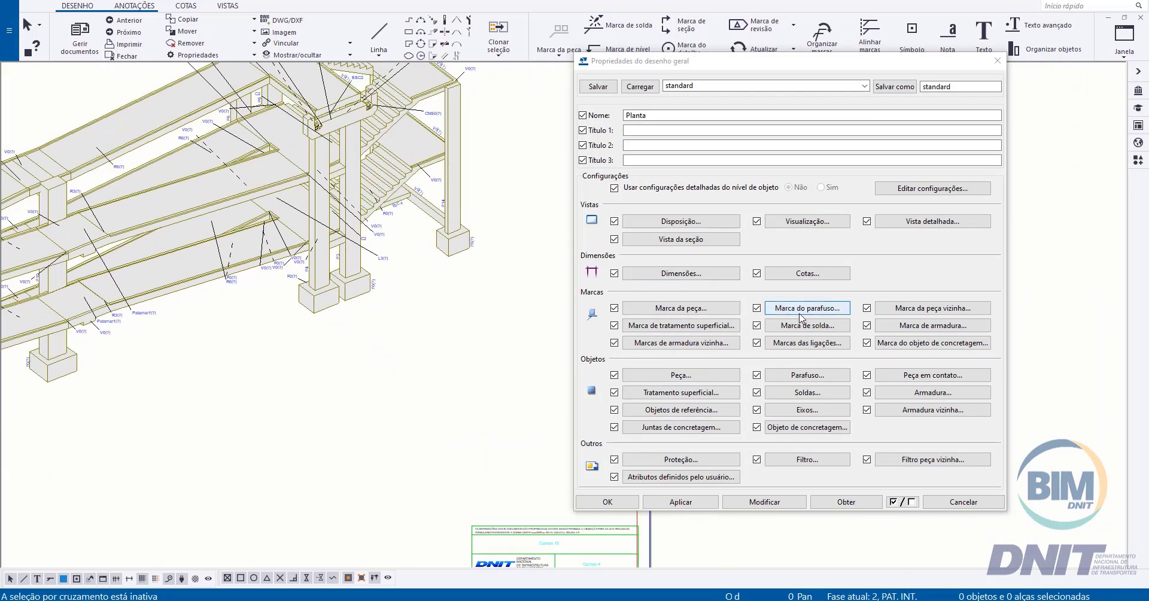
click(694, 311)
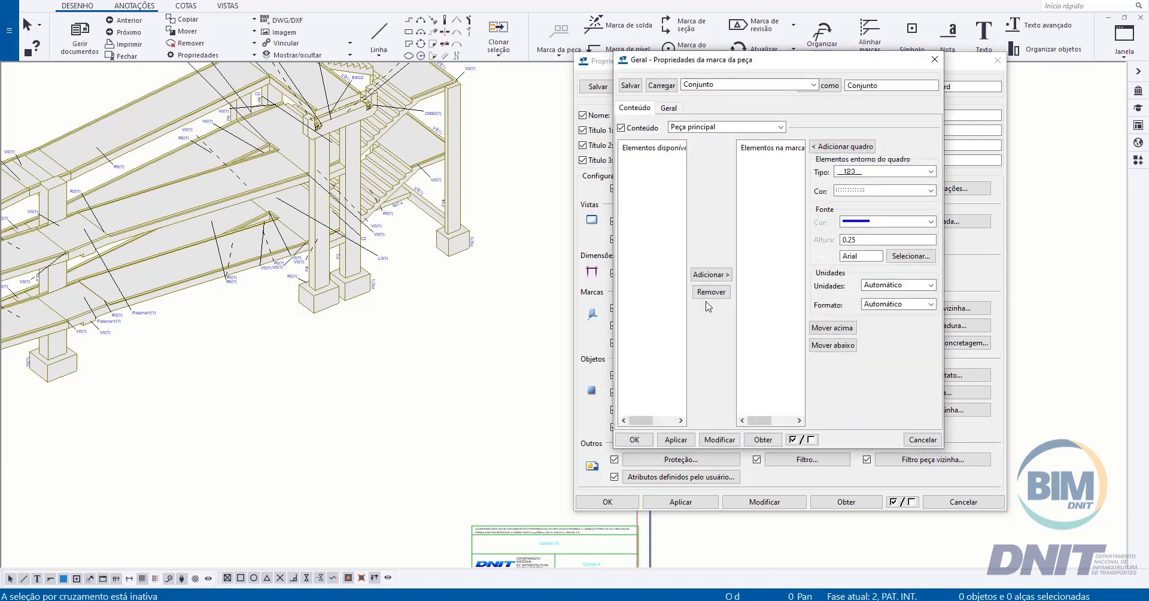
click(778, 161)
click(711, 291)
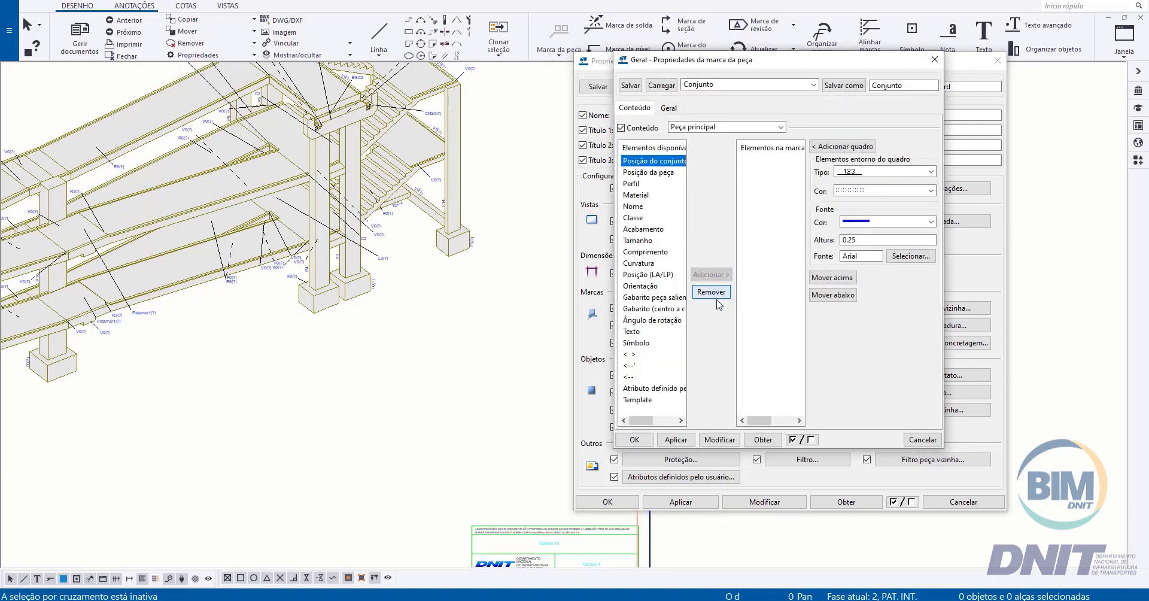
click(712, 441)
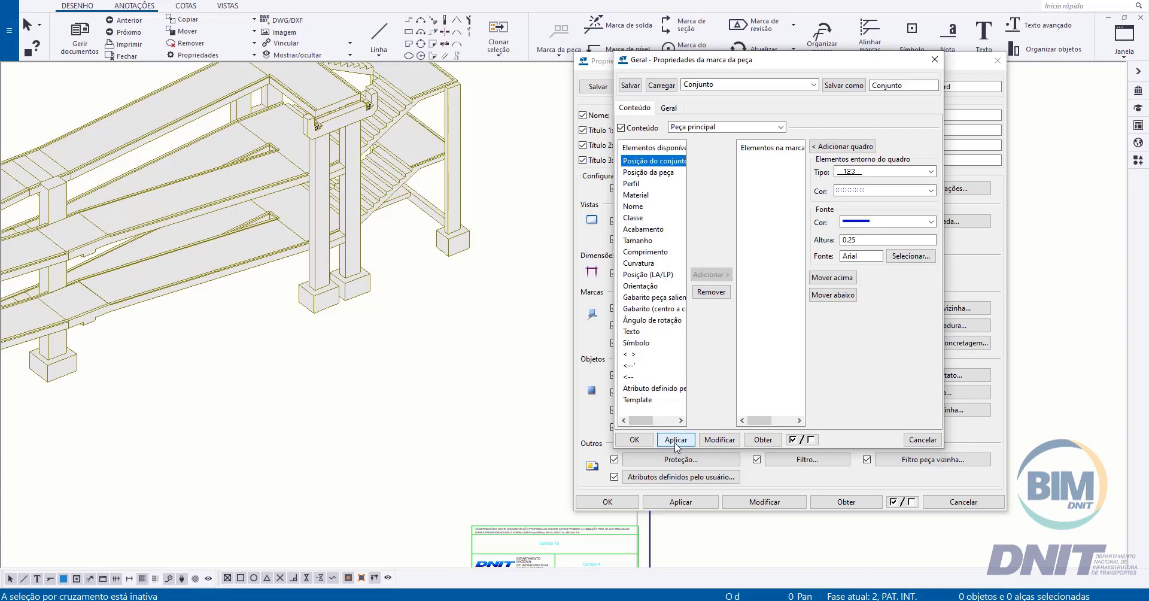
click(650, 443)
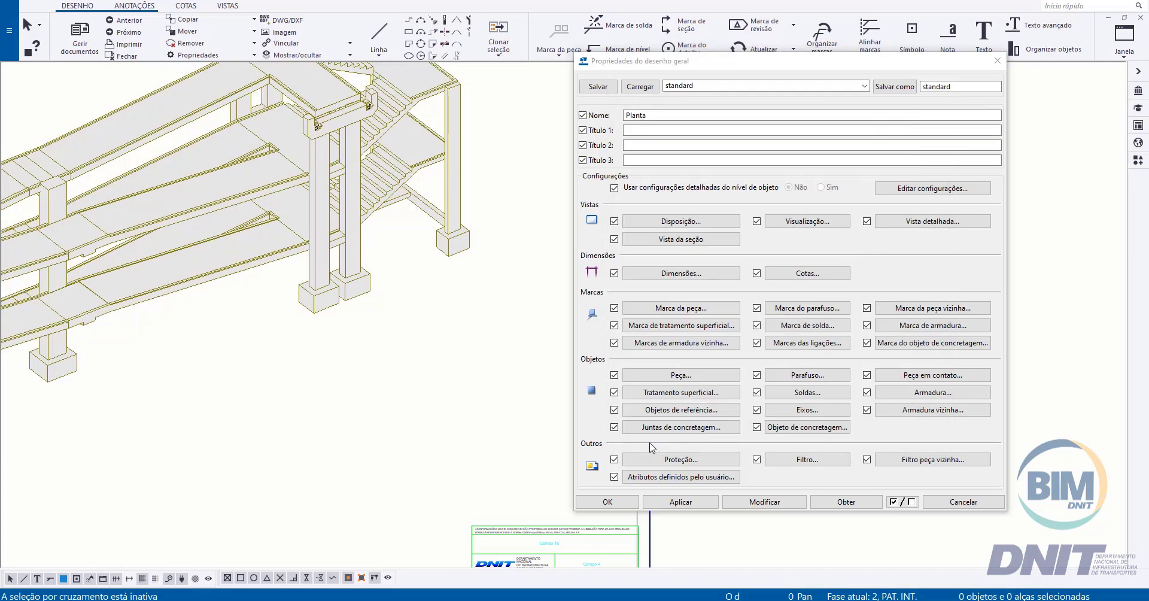
Assign the Conjunto settings to Marca da peça for Pilar in the Dnit object-level settings, apply them, and close the drawing properties
click(929, 189)
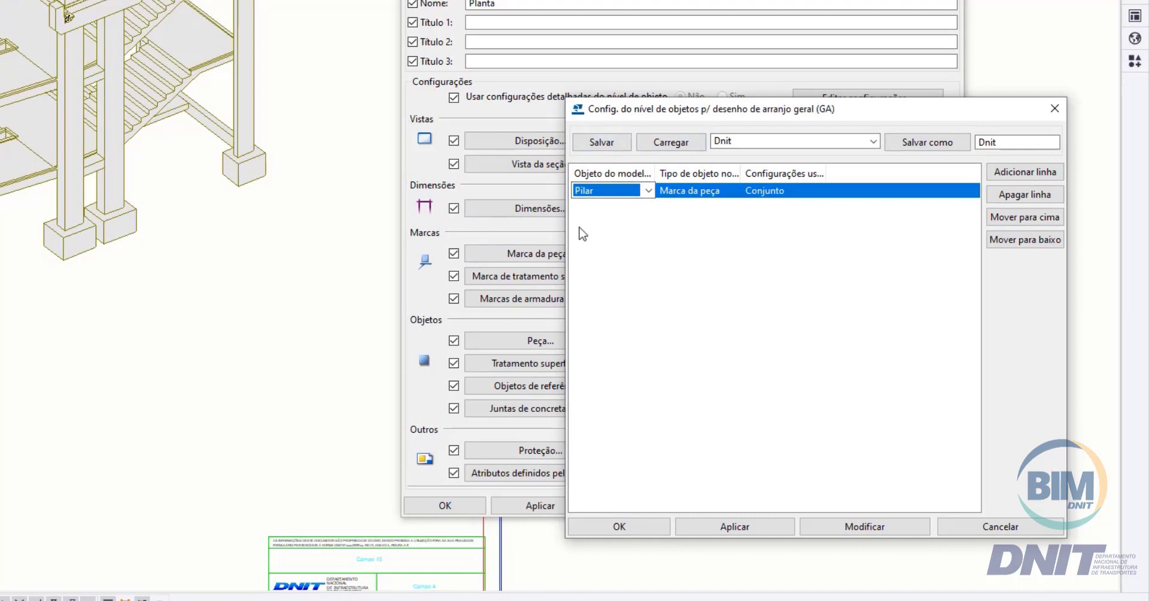
click(718, 193)
click(732, 191)
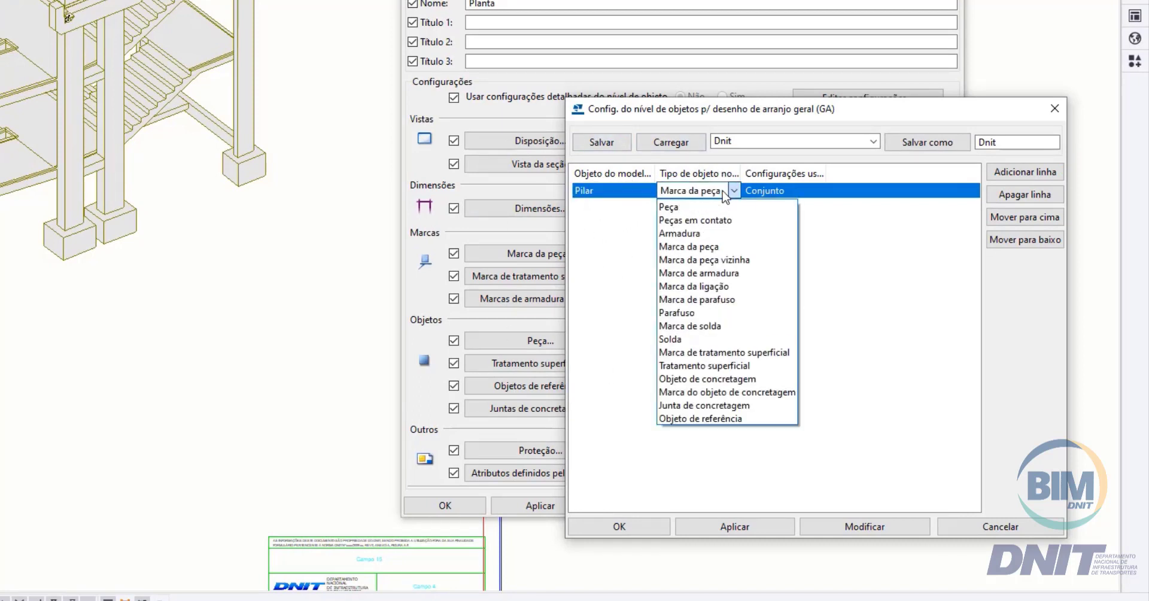
click(730, 190)
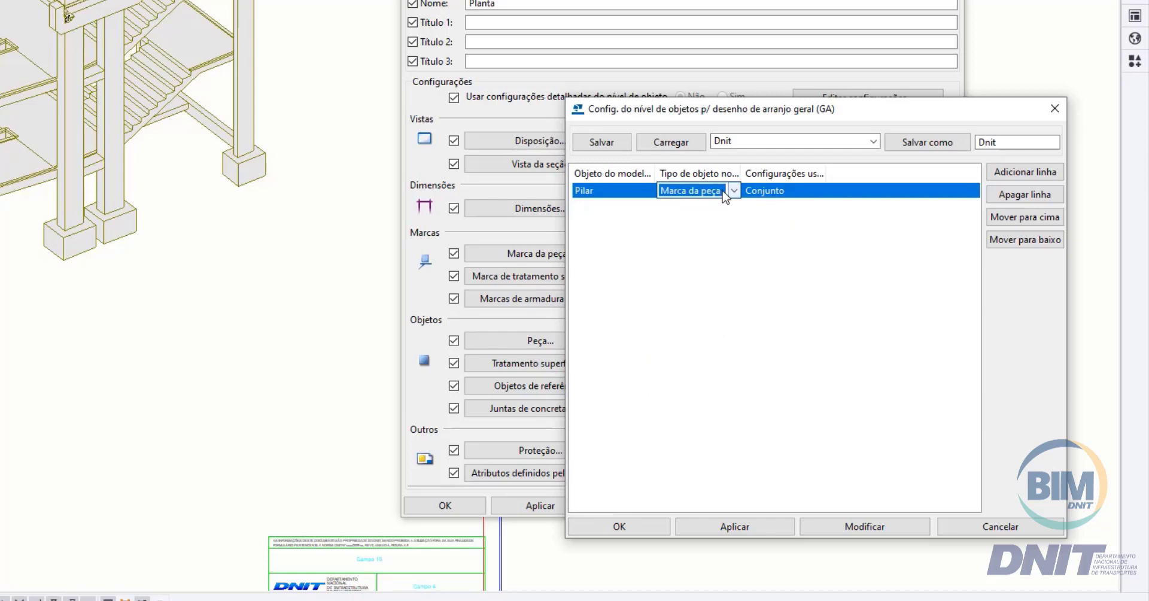
click(796, 192)
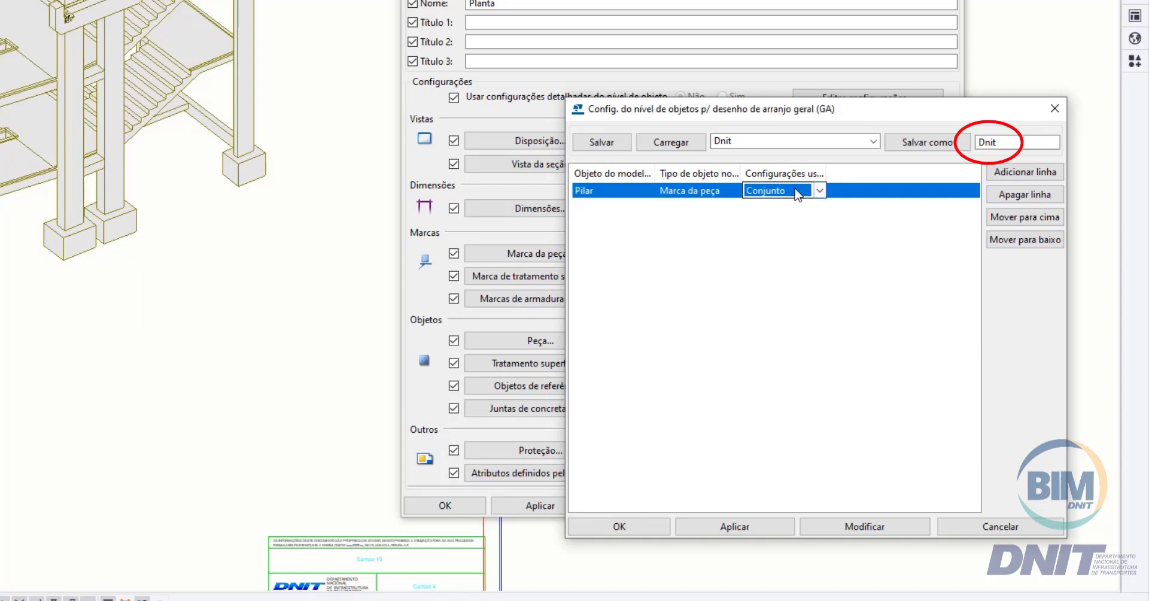
click(867, 528)
click(656, 530)
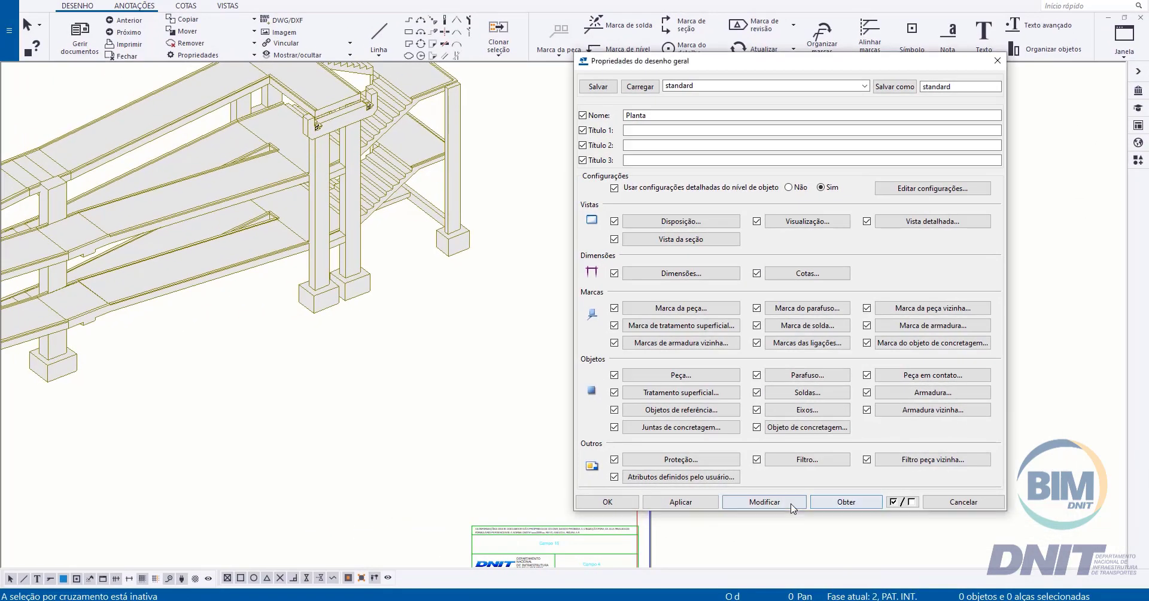
click(610, 501)
Add the Posição do conjunto element to the isometric view's Marca da peça content under the Marca_pilar_Dnit settings
middle_drag(555, 377, 637, 391)
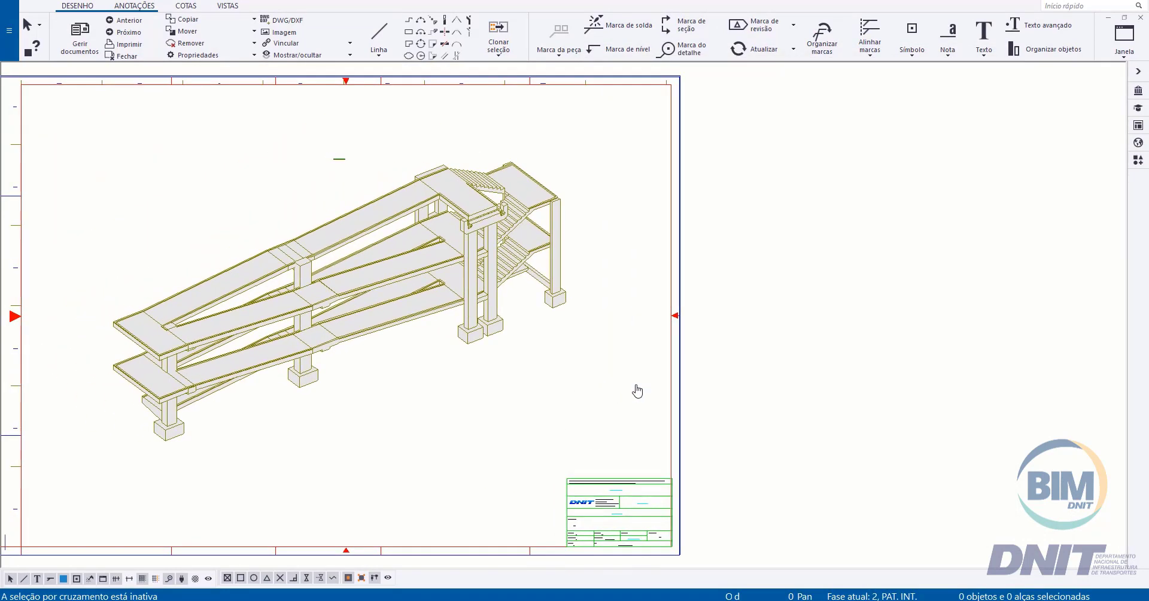
scroll(648, 379, down, 1)
middle_drag(520, 375, 600, 363)
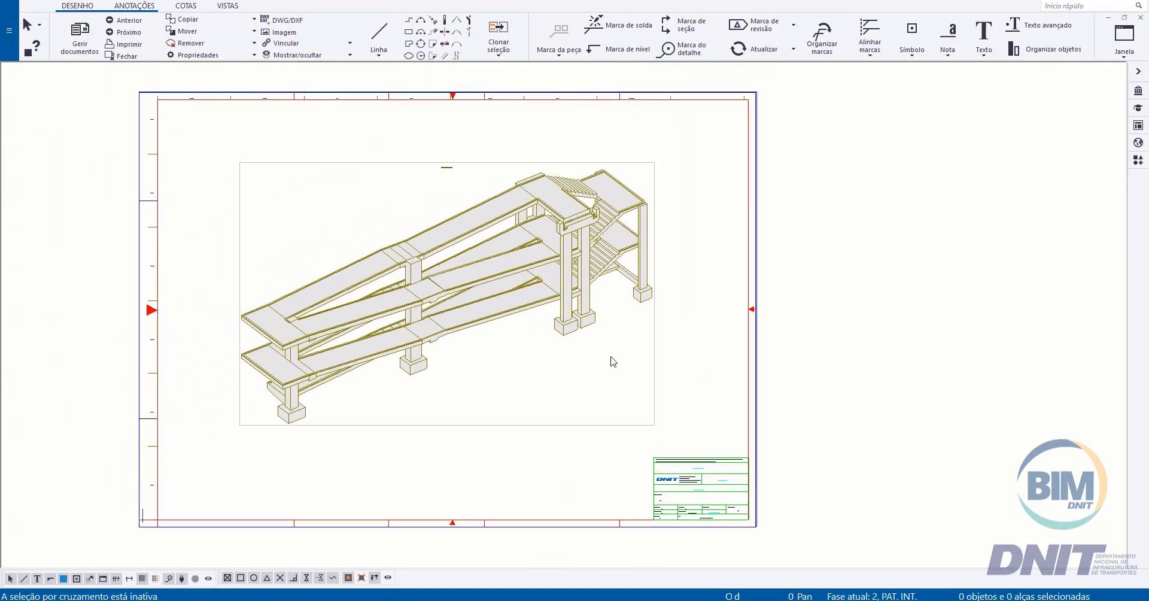
double_click(657, 339)
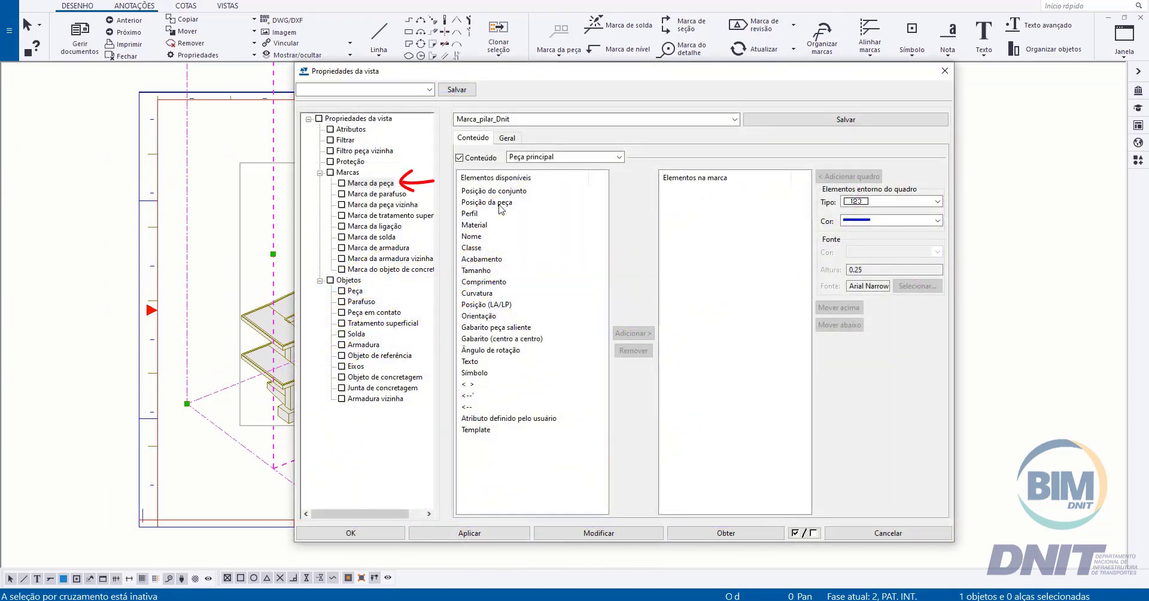
click(503, 191)
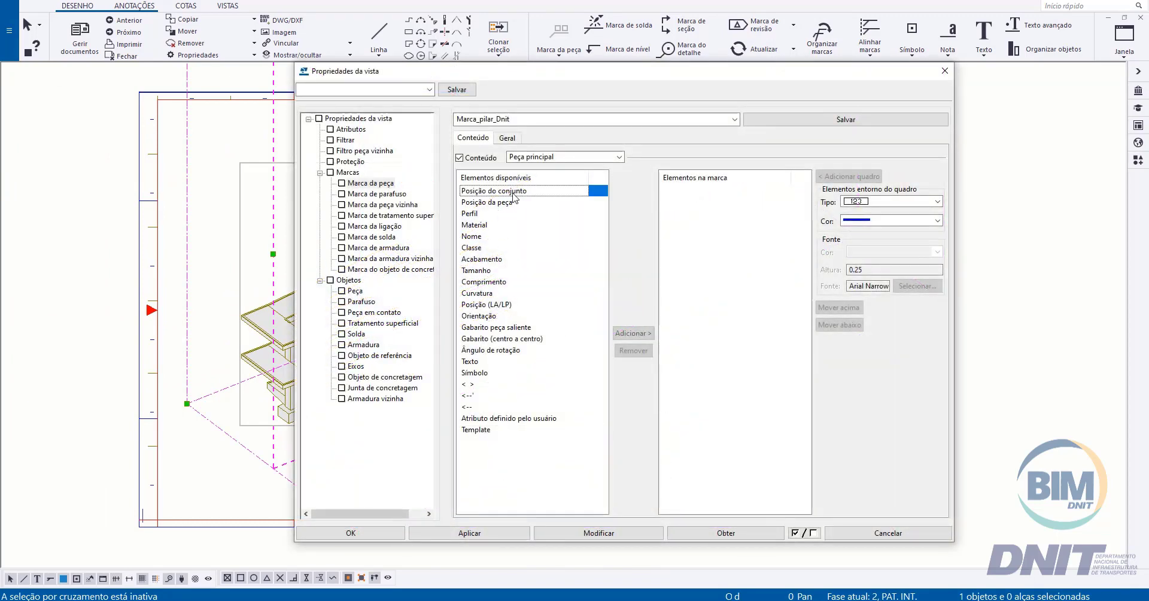
click(653, 338)
click(725, 192)
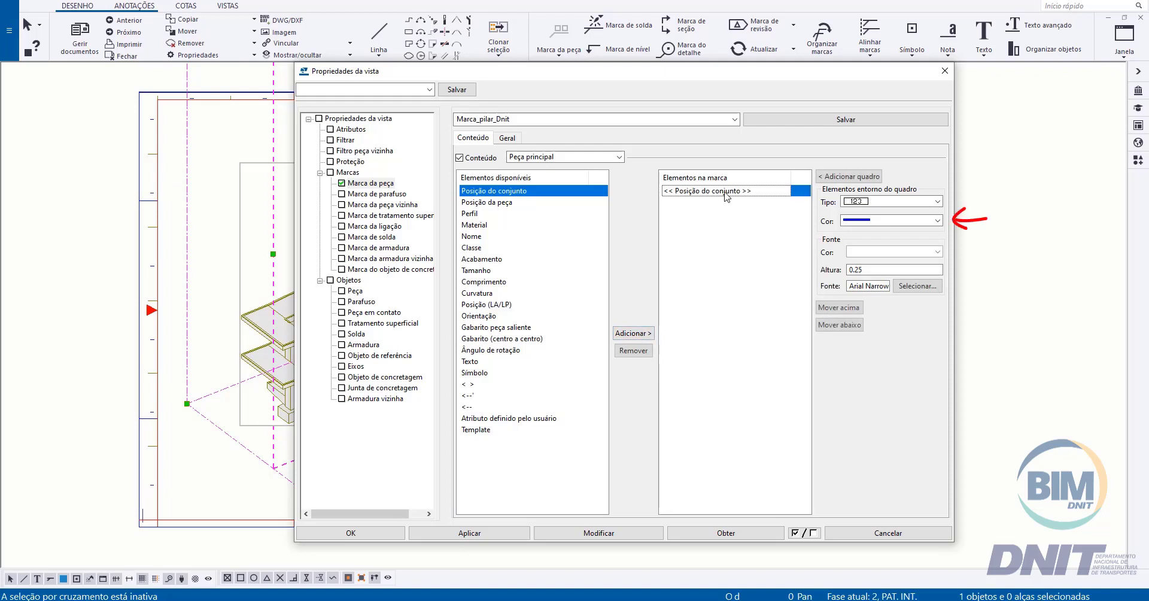
Save the part mark settings as Marca_pilar_Dnit and the whole set of view properties as Vista_Isometrica_Dnit
click(819, 115)
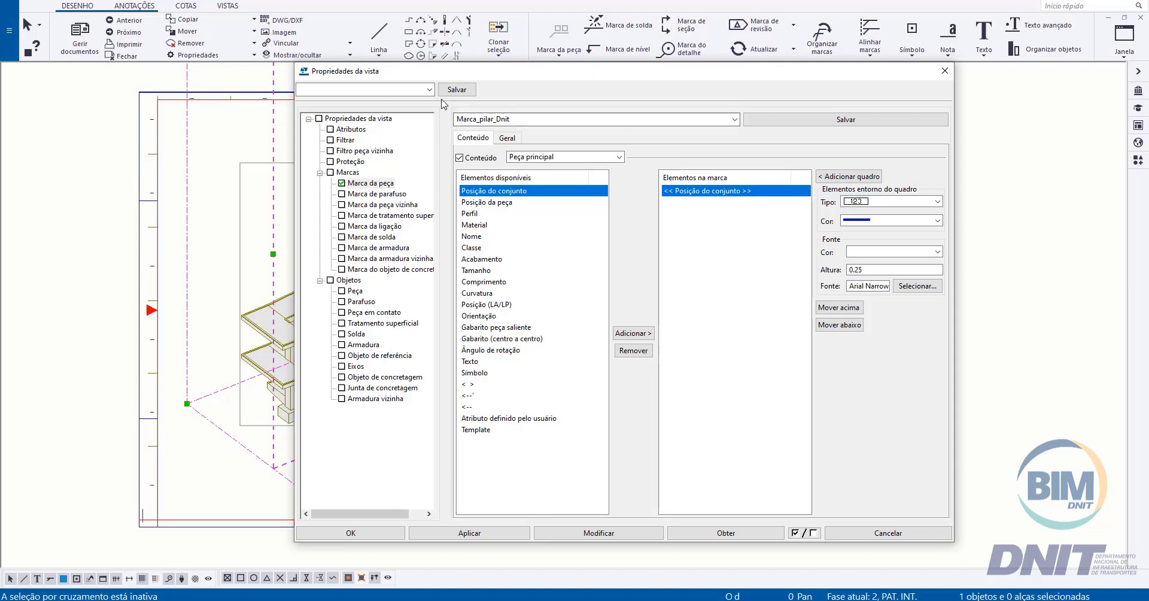
click(367, 91)
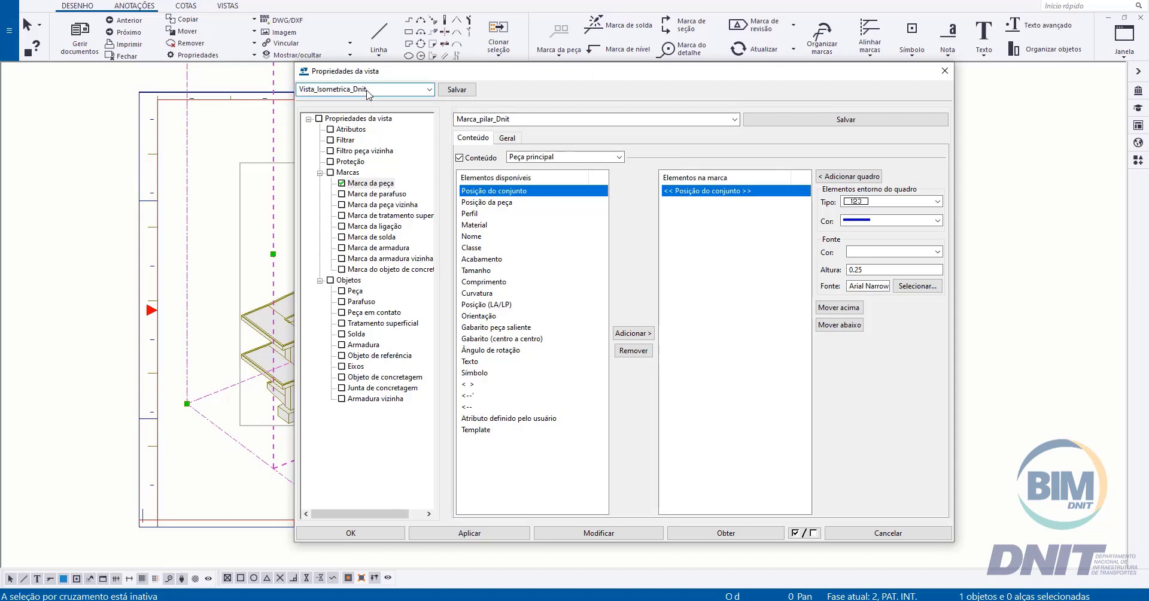
click(465, 91)
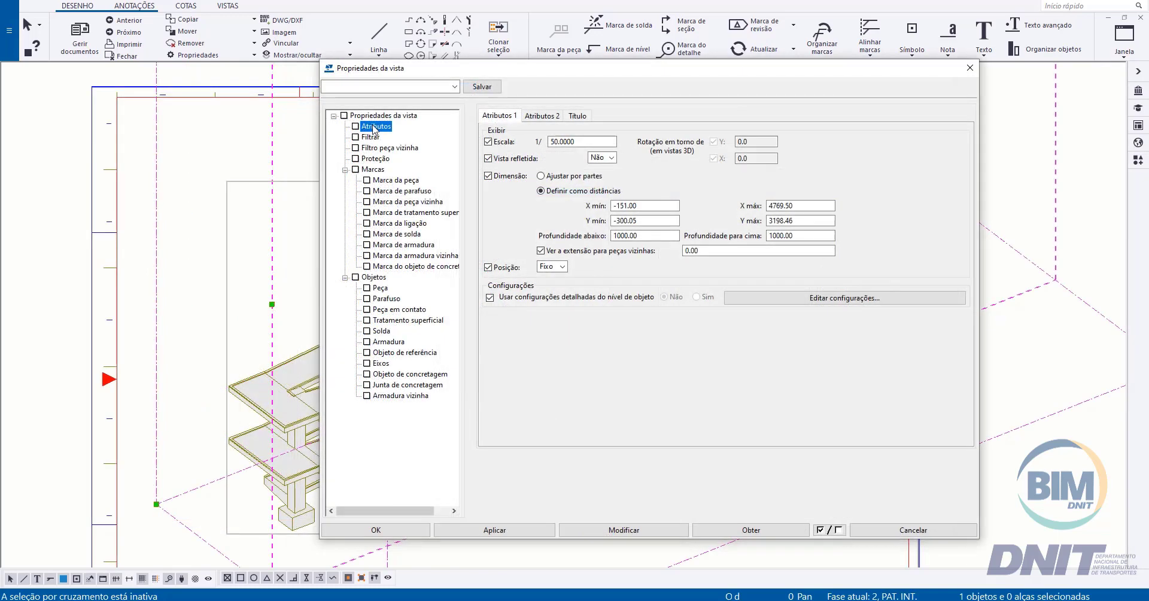
Add a row to the isometric view's object-level settings that assigns Marca_pilar_Dnit to Marca da peça for Pilares
click(827, 305)
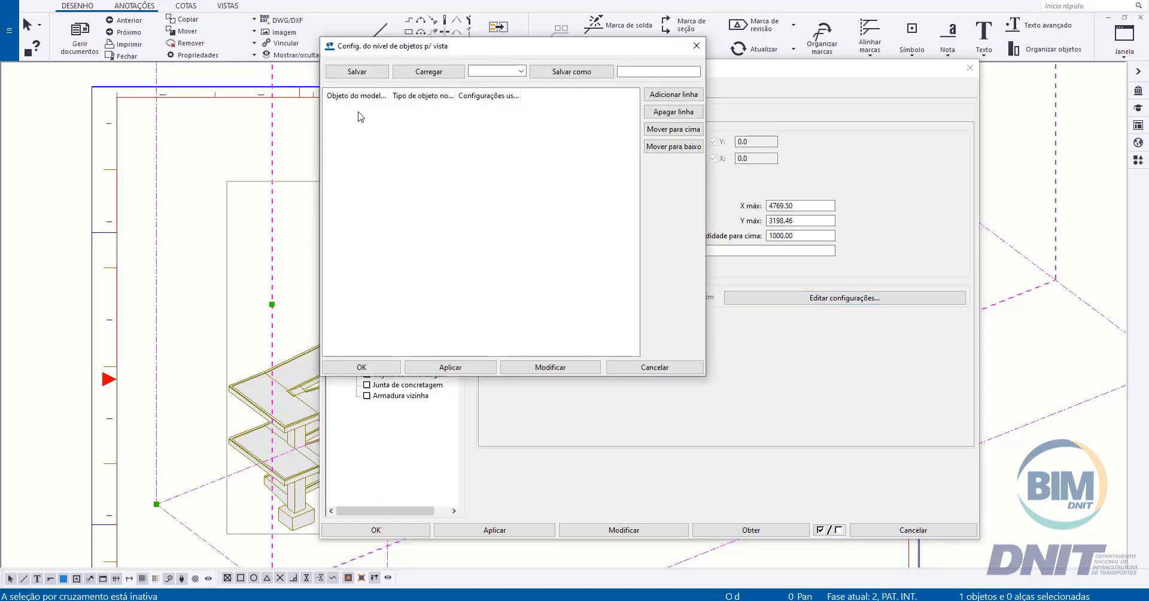
click(673, 94)
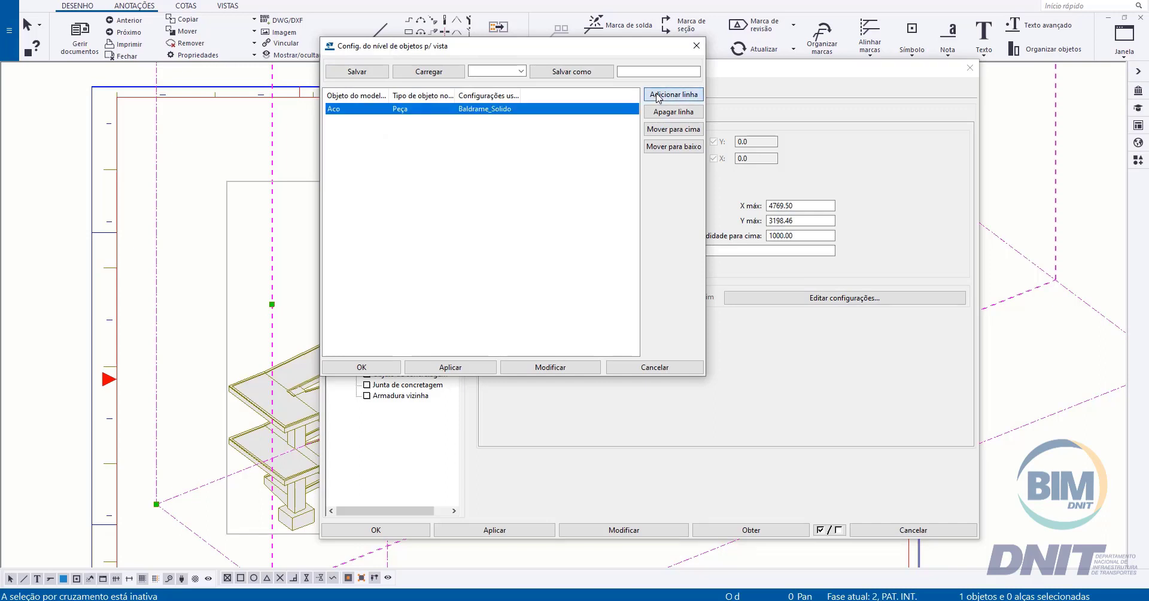
click(356, 108)
click(382, 109)
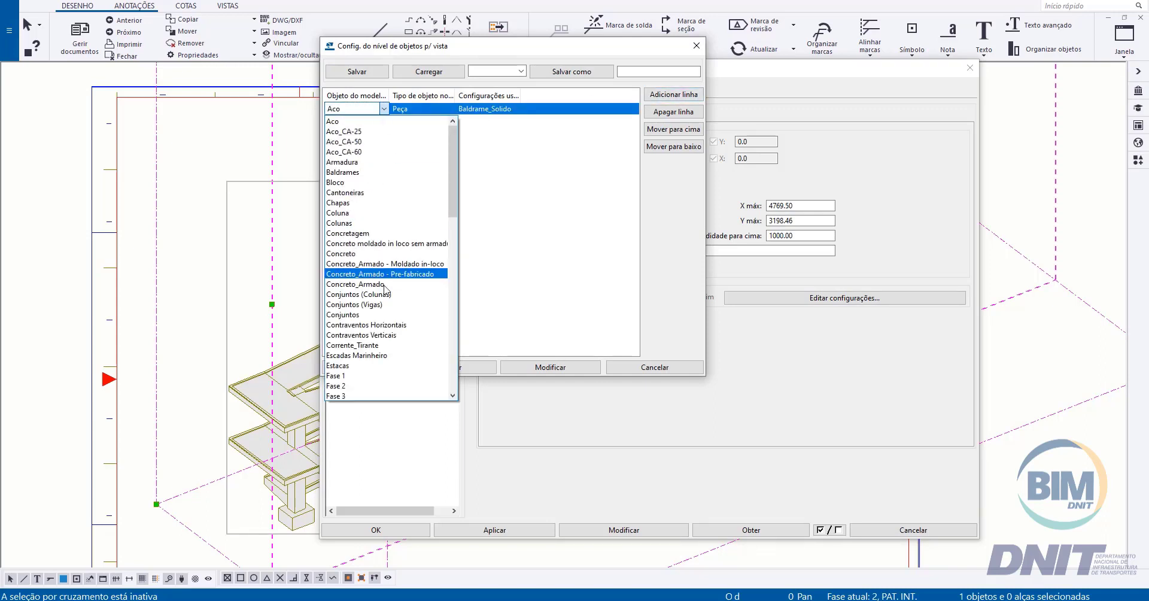
scroll(386, 274, down, 8)
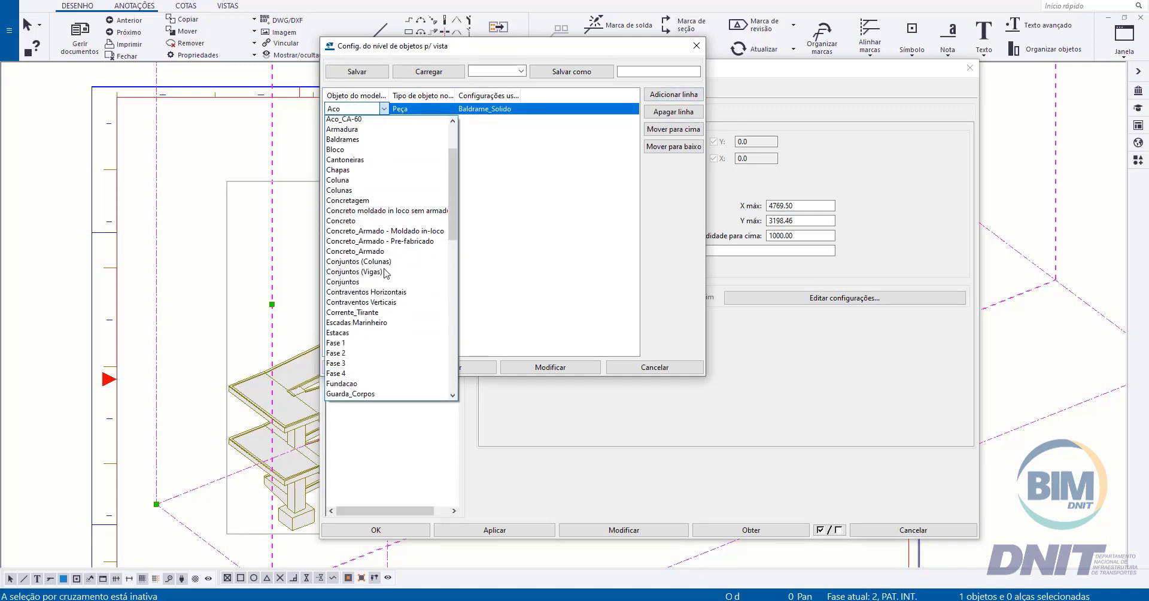
click(366, 397)
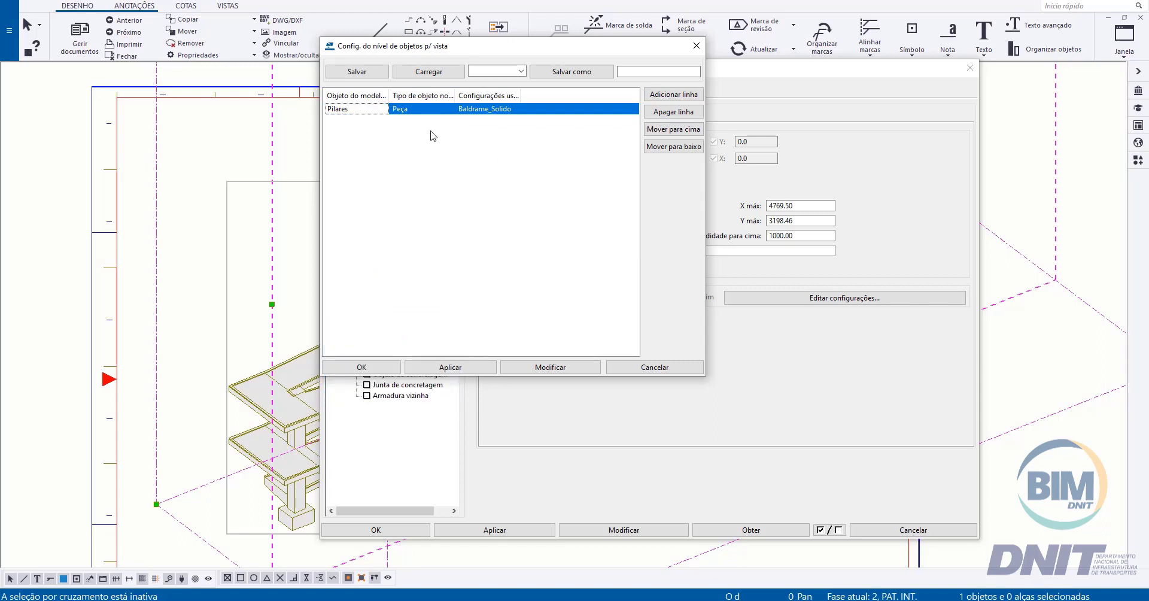
click(431, 109)
click(431, 109)
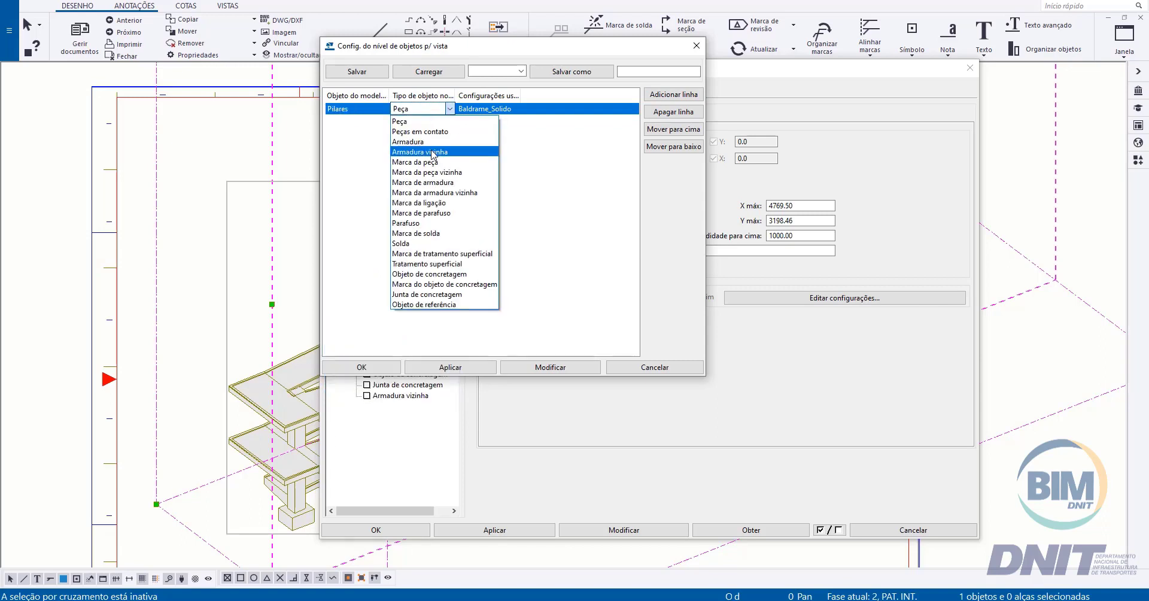
click(436, 161)
click(503, 111)
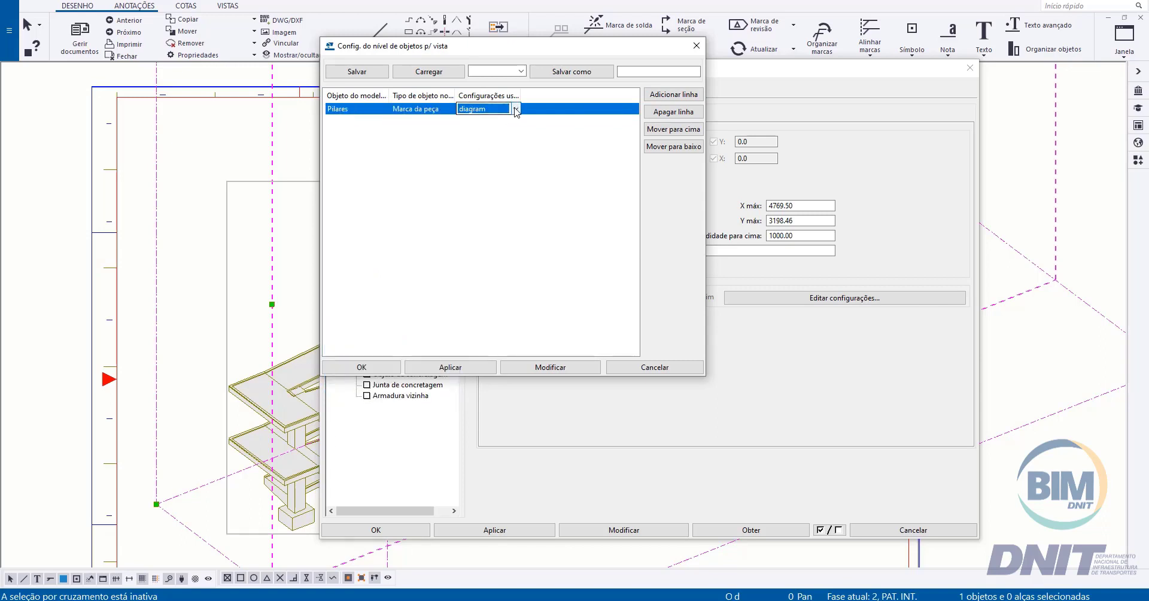
click(515, 108)
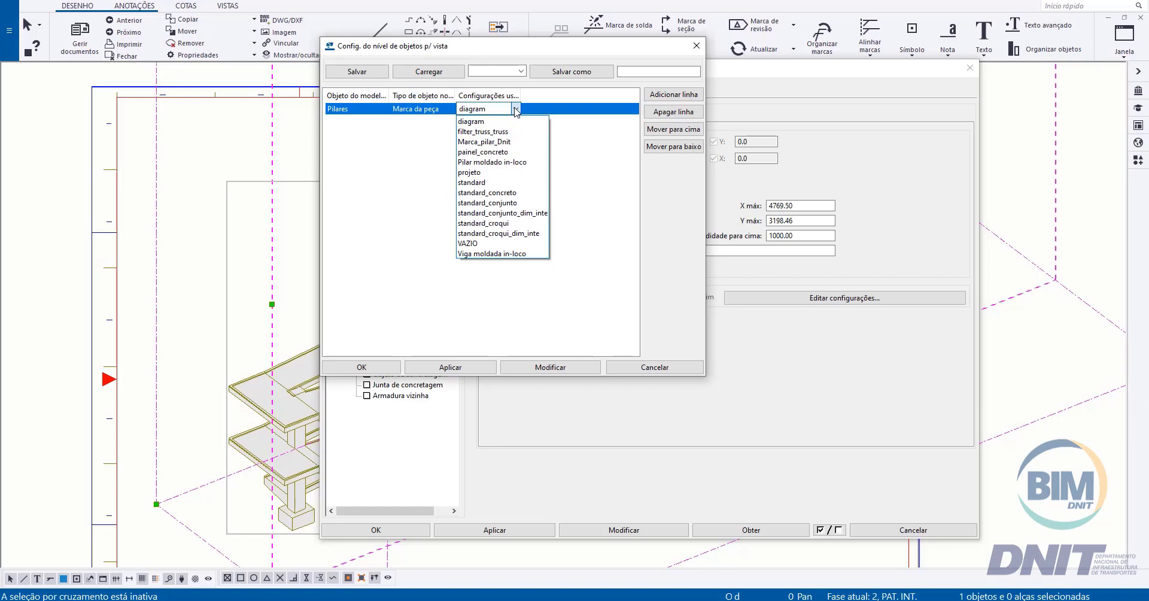
click(504, 144)
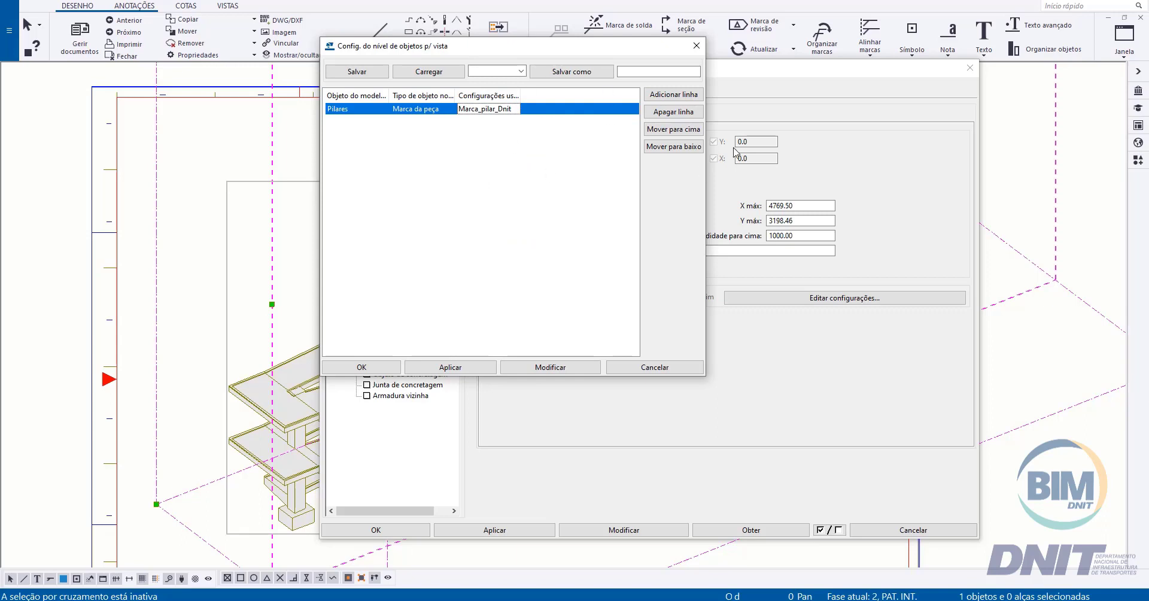
Save the view's object-level settings as Dnit and confirm them
click(652, 72)
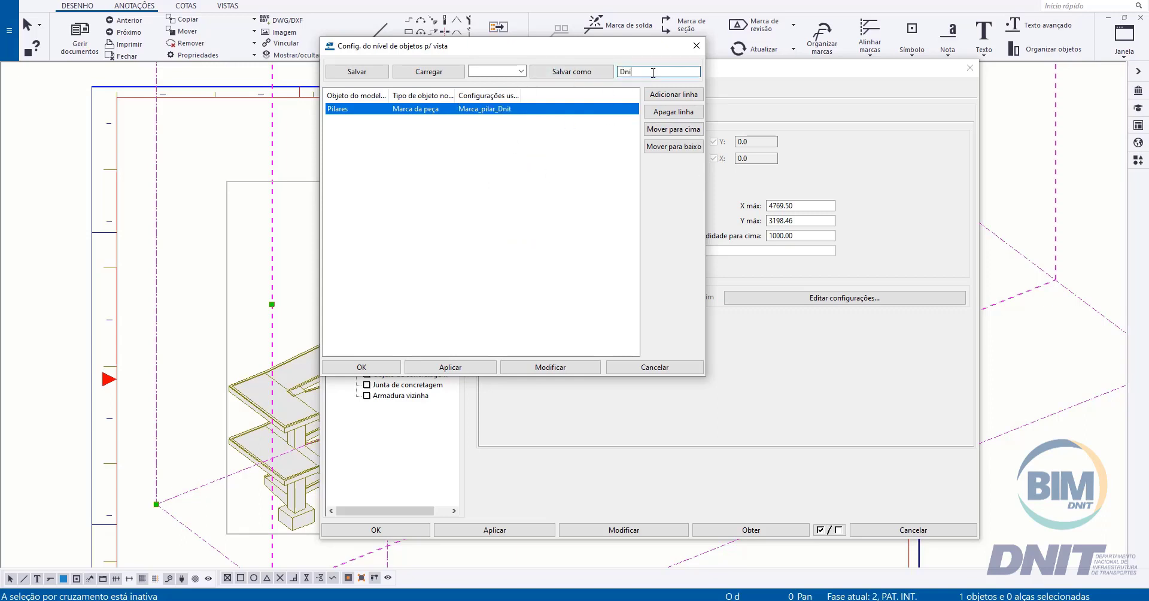
click(583, 74)
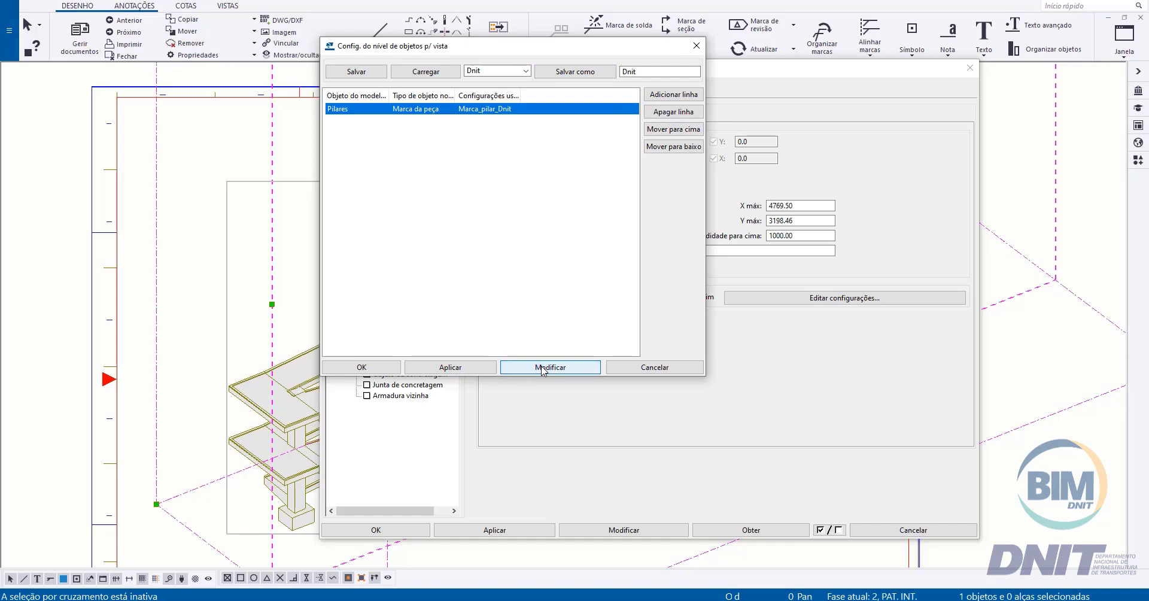
click(361, 367)
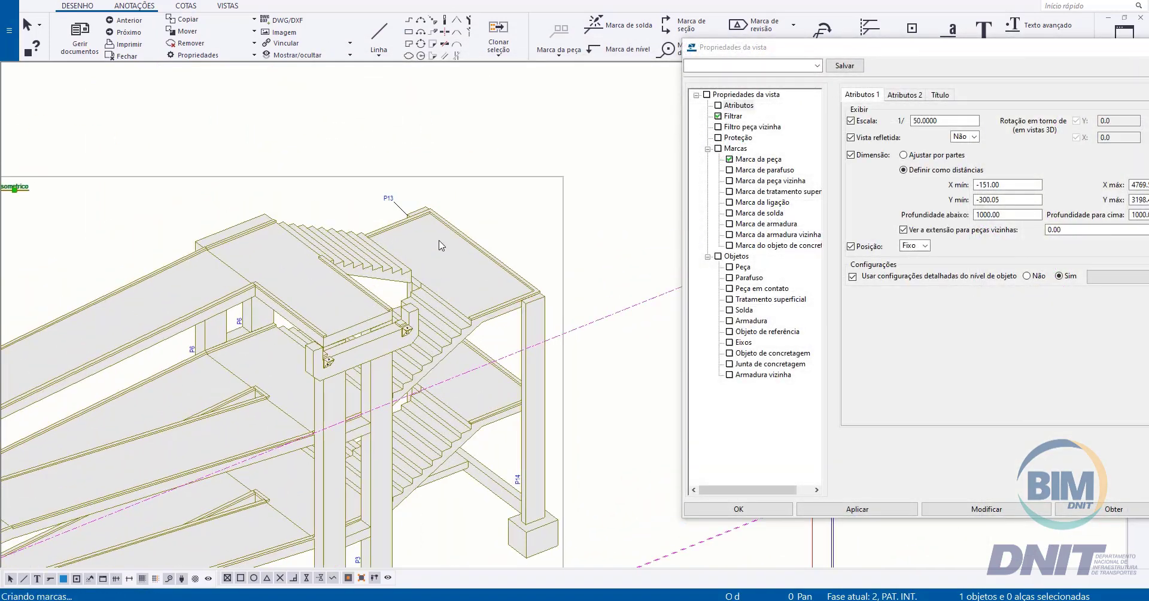
Set the font height of the Posição do conjunto mark element to 1 and save the change in Marca_pilar_Dnit
scroll(441, 245, up, 2)
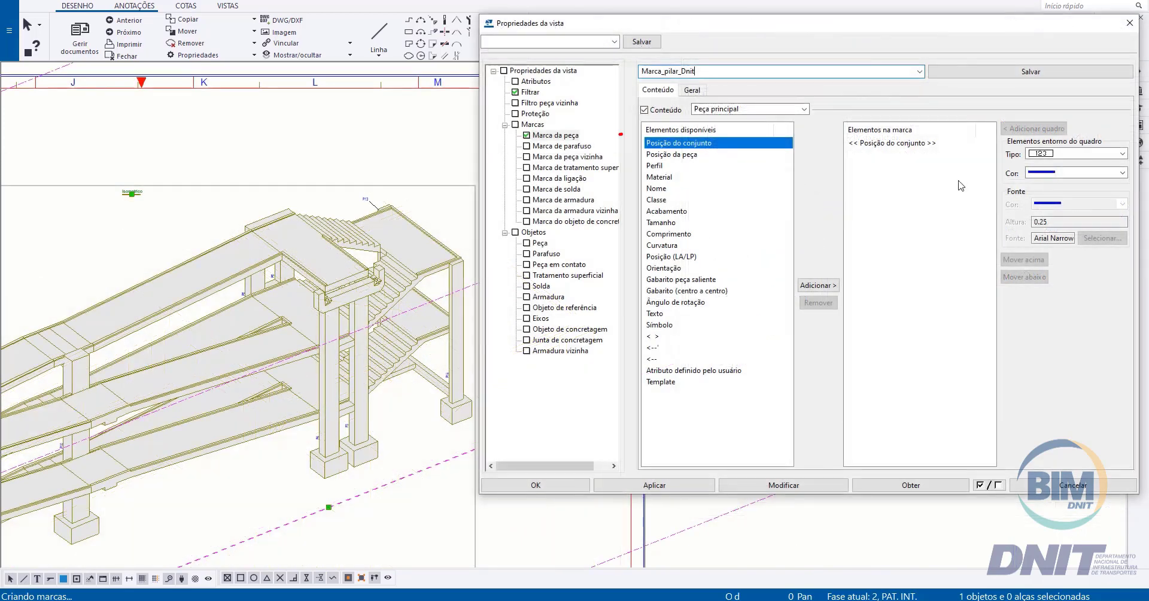
click(914, 145)
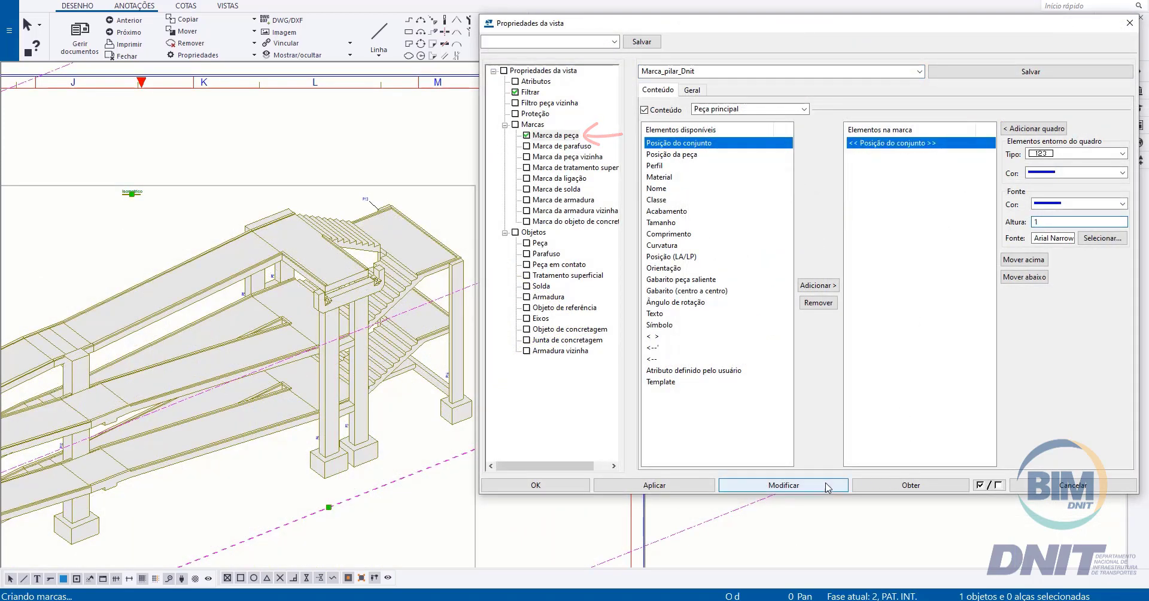
click(996, 73)
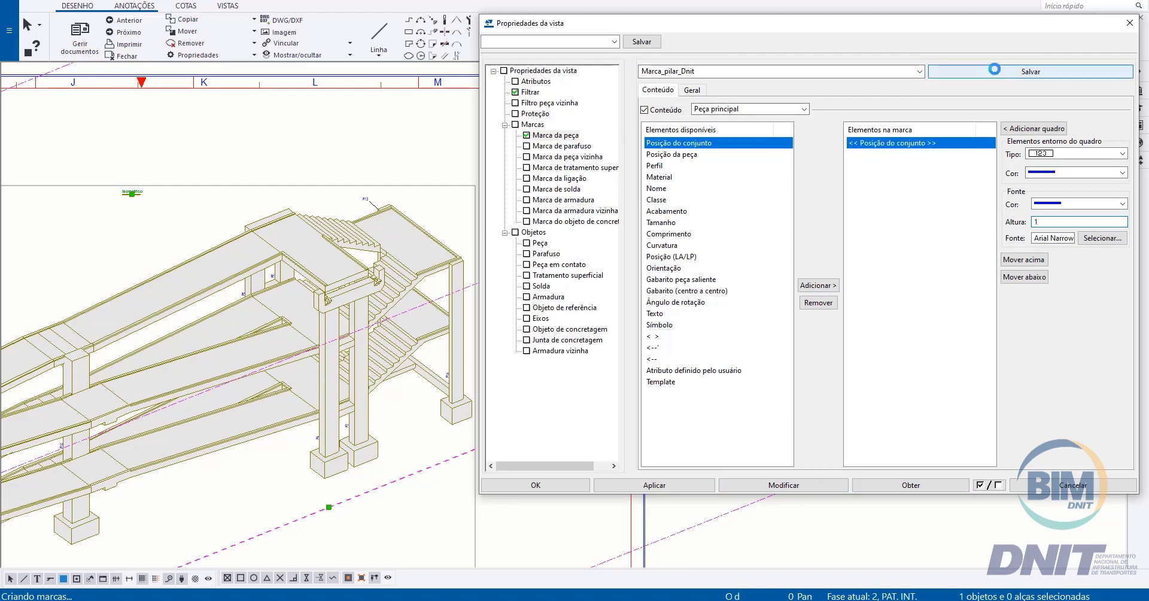
Set the reference line type of the Marca_pilar_Dnit part mark to the slanted leader line ending at the mark box
click(691, 90)
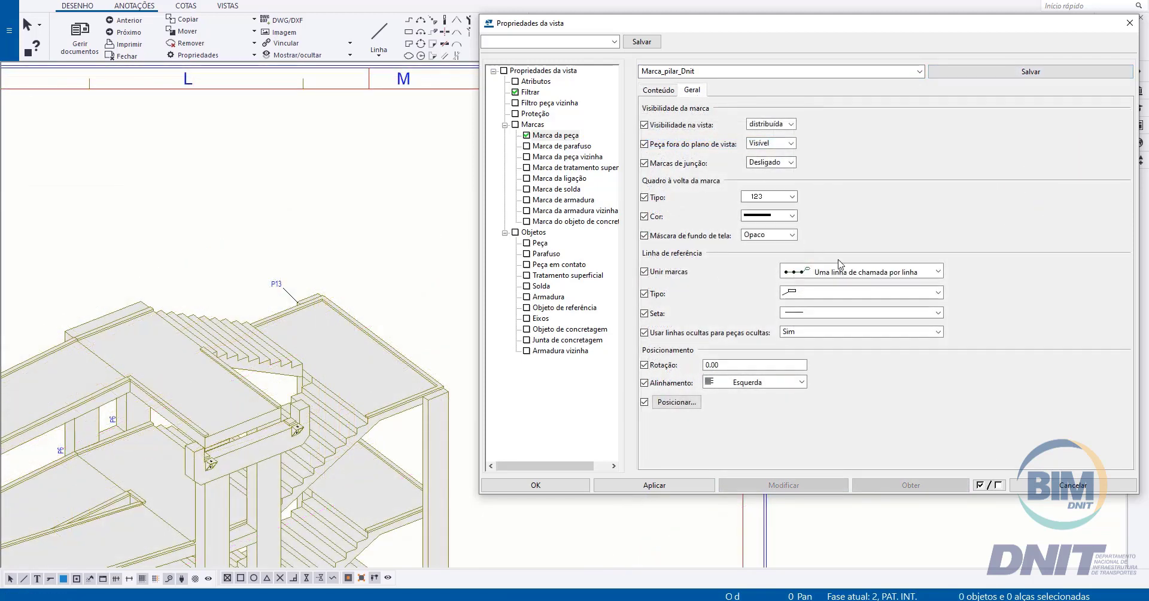
click(834, 293)
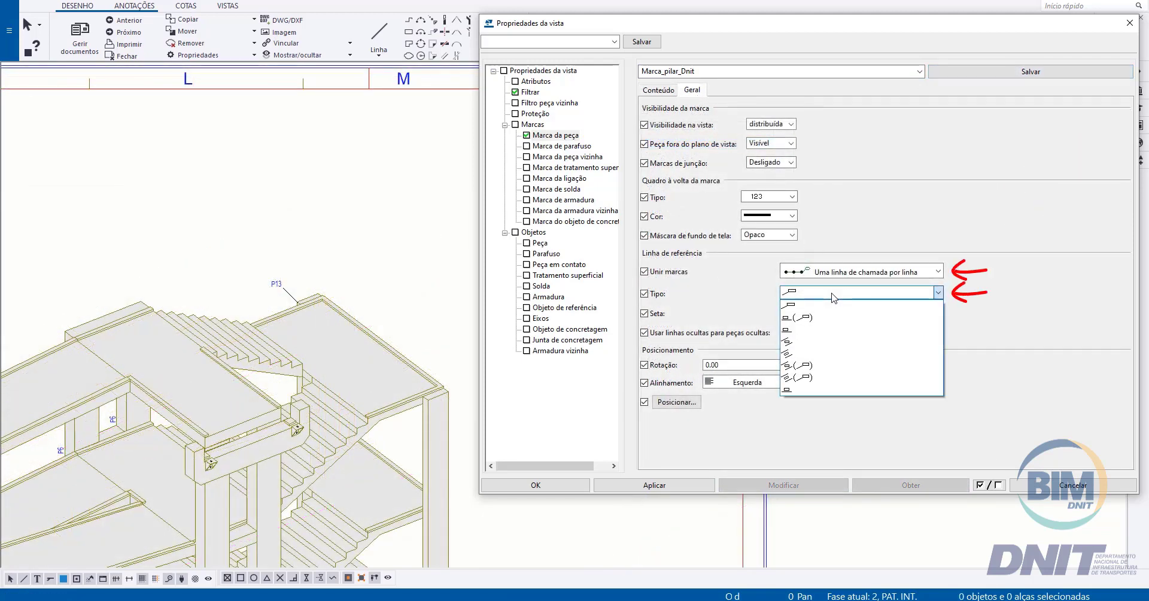
click(834, 303)
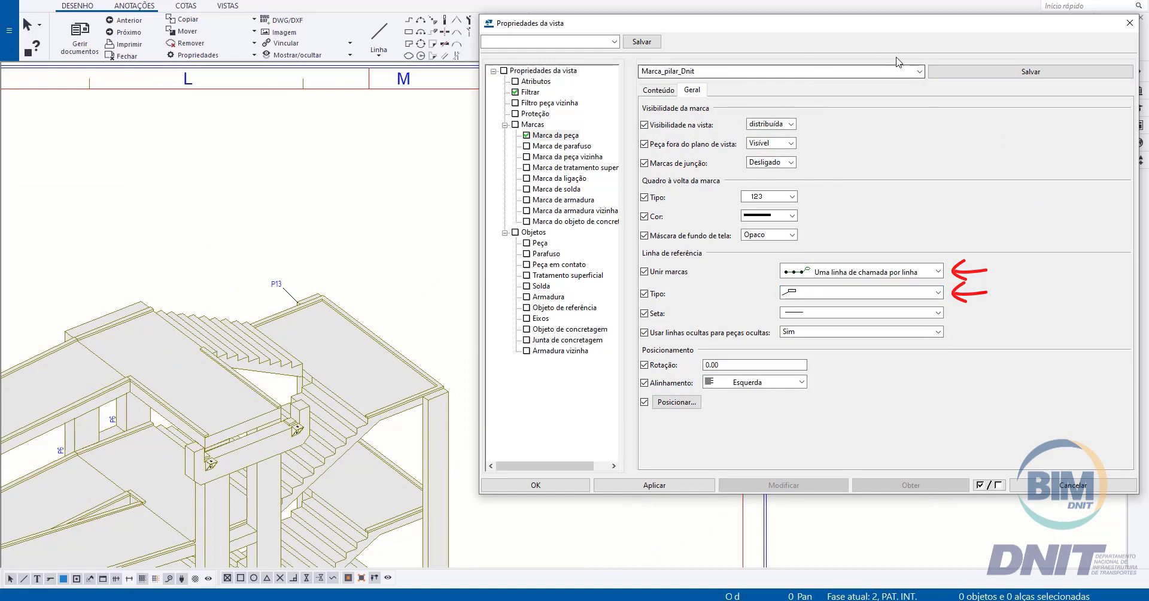
Remove the Posição do conjunto element from the view's Marca da peça content
click(658, 90)
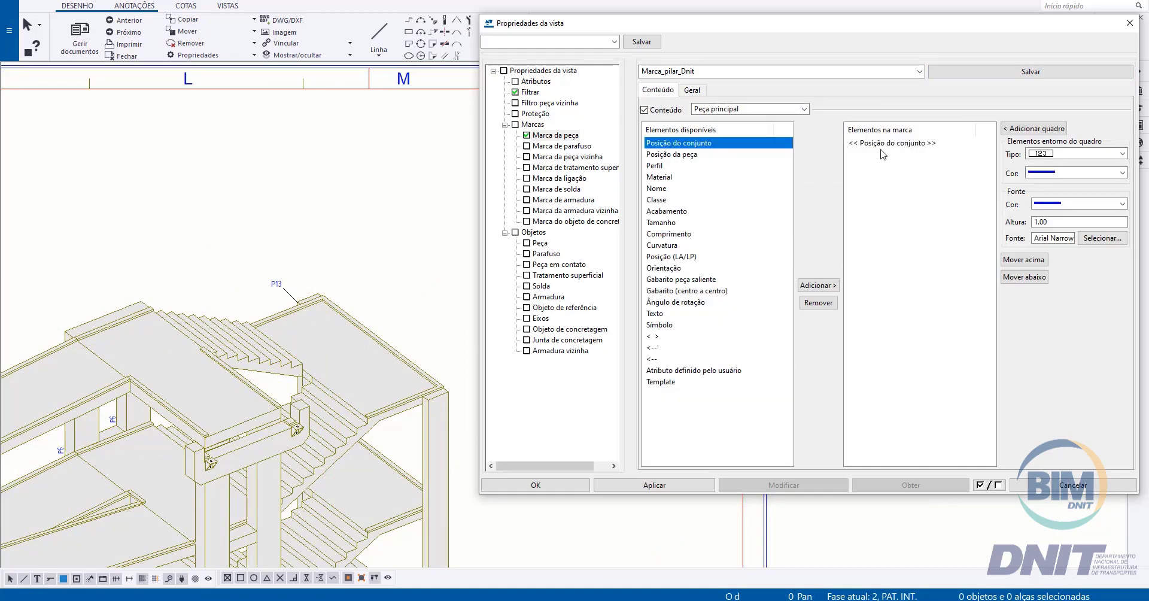
click(881, 148)
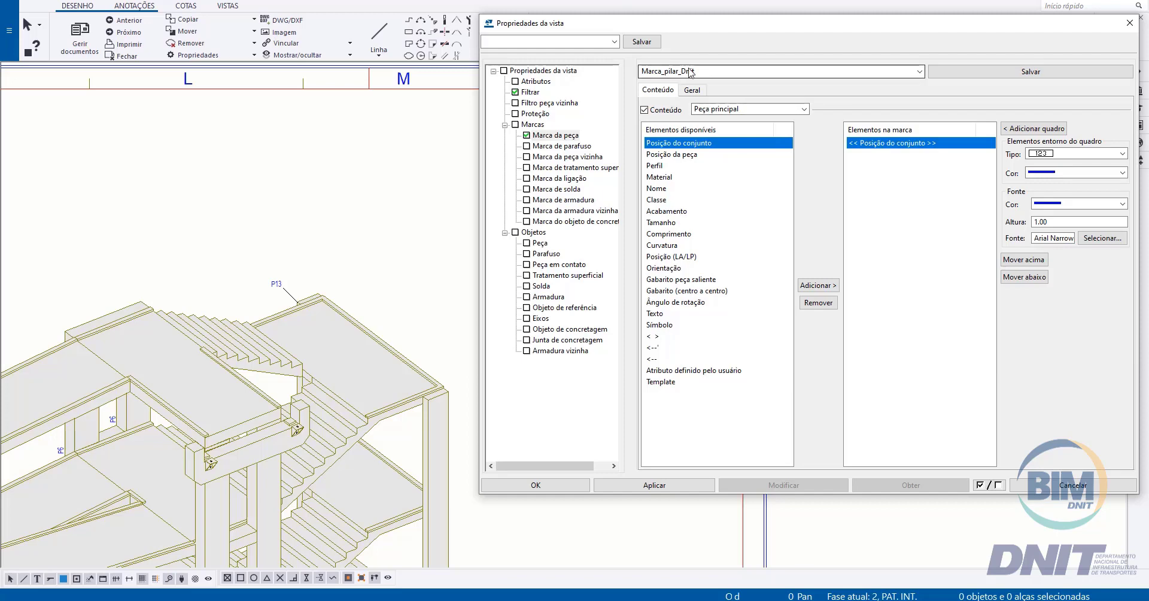
click(818, 302)
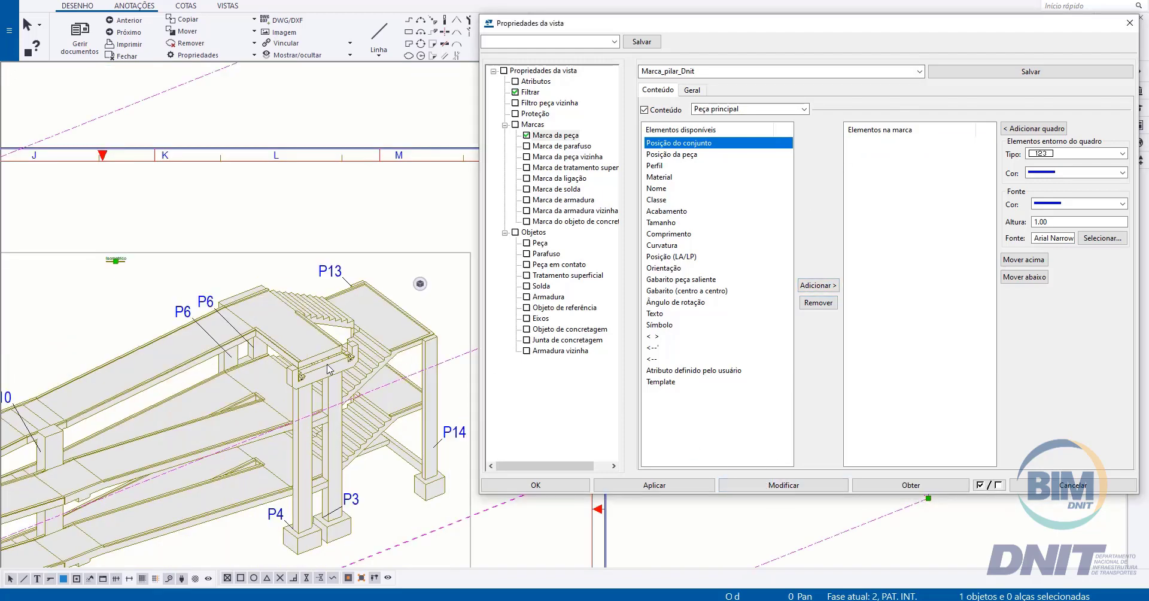
Move the P13 and P14 pillar marks to clear space above the ramp in the isometric view
scroll(323, 377, down, 2)
scroll(350, 331, up, 2)
scroll(353, 333, down, 1)
middle_drag(361, 482, 369, 385)
middle_drag(401, 215, 331, 310)
scroll(331, 310, down, 1)
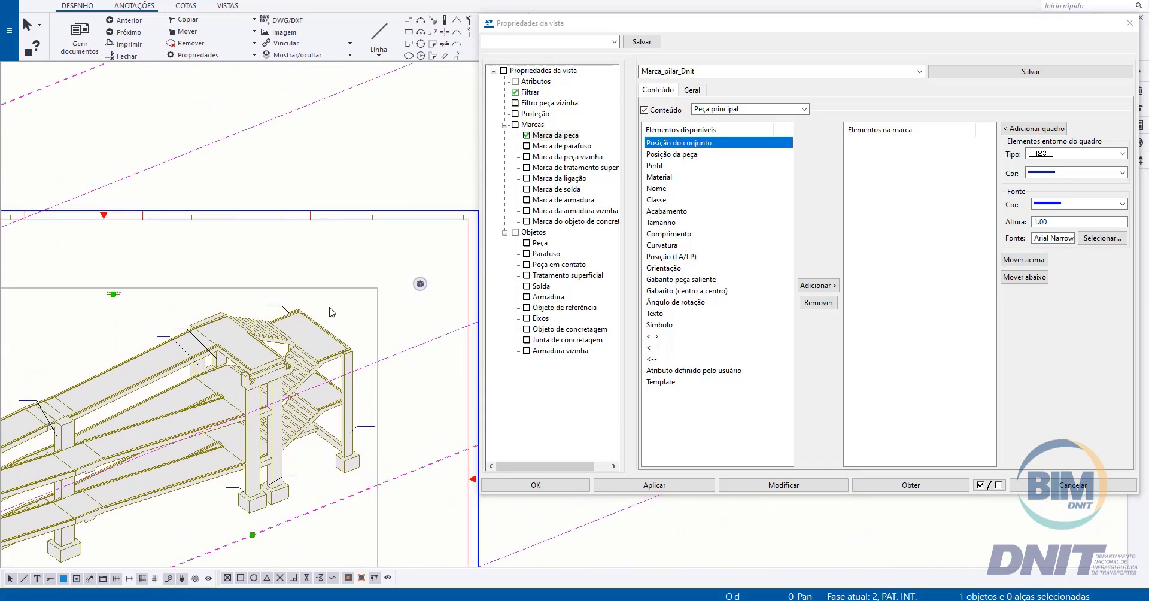
scroll(320, 305, up, 4)
click(236, 298)
mouse_move(250, 293)
mouse_down()
mouse_move(295, 238)
mouse_move(285, 181)
mouse_up()
scroll(399, 416, down, 1)
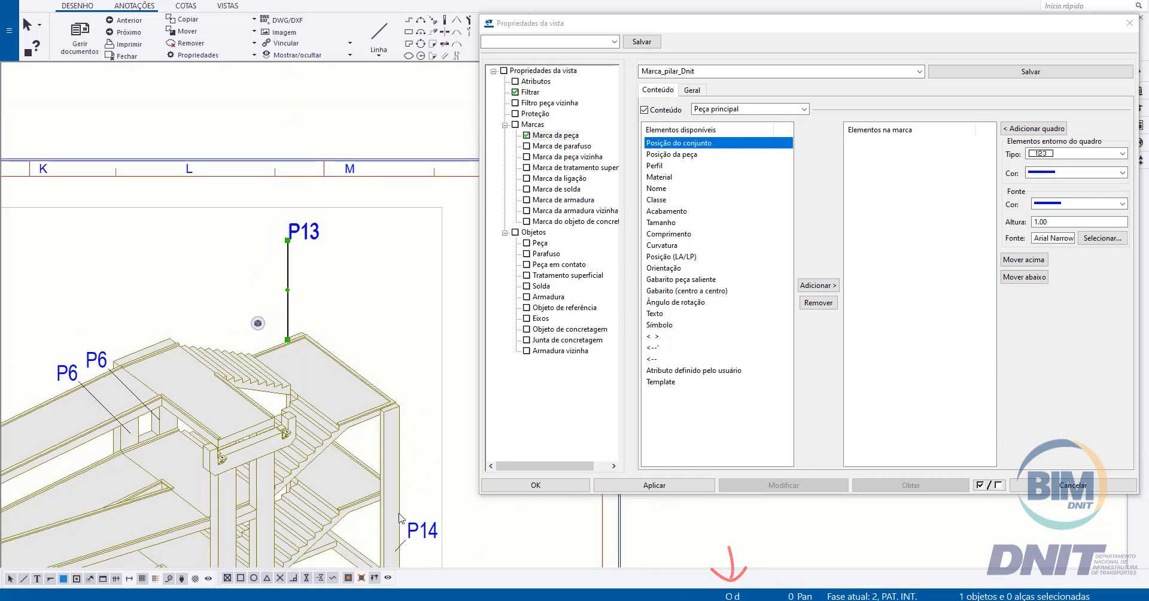
drag(415, 522, 409, 255)
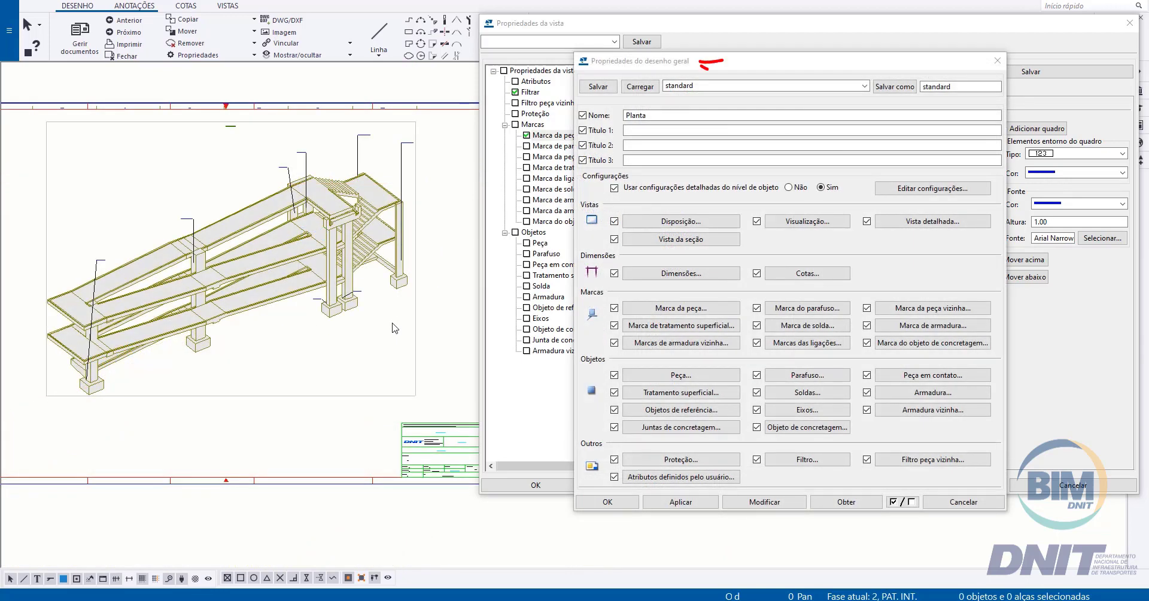
Name the general drawing ISOMETRICO, confirm its properties, and close the view properties
double_click(634, 116)
text(ISOMETRICO)
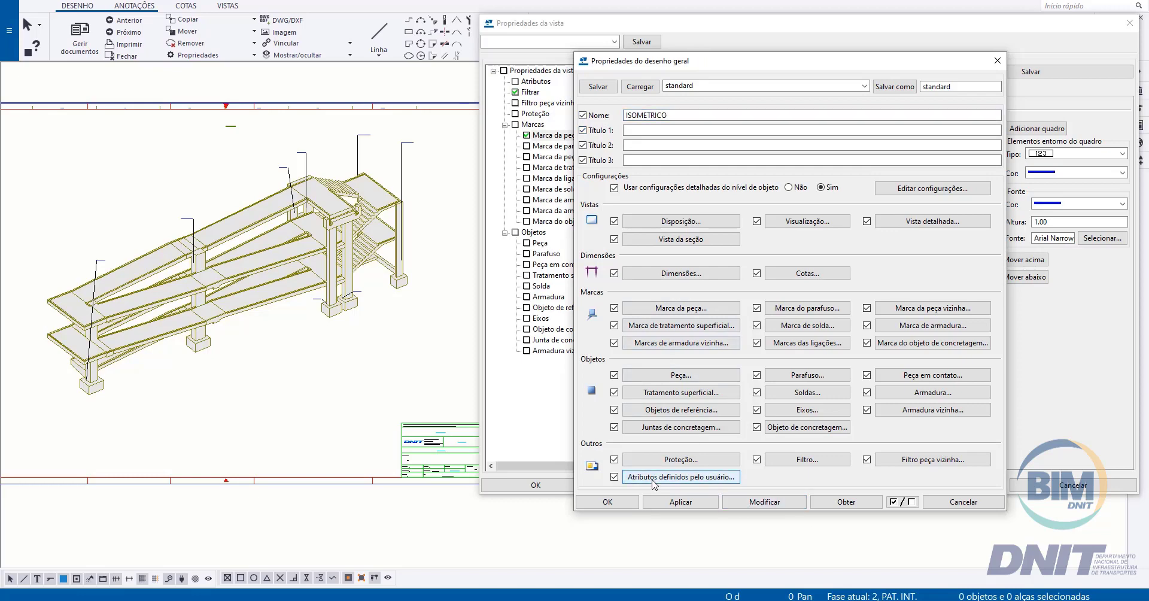
click(628, 507)
click(504, 485)
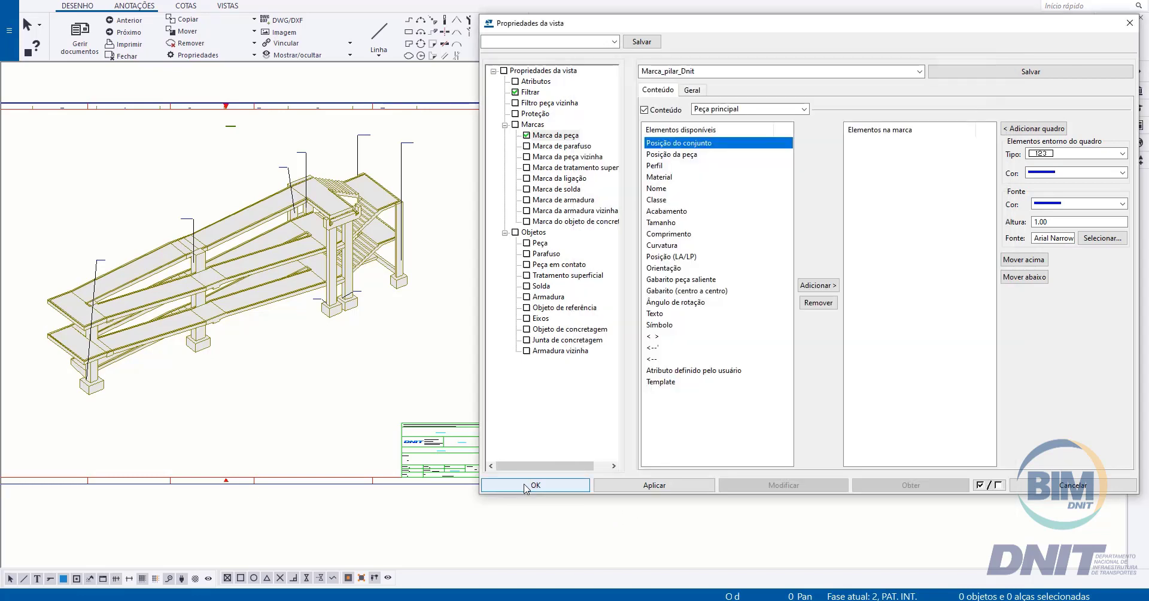
Close the general drawing with its changes saved, and maximize the model's Isometrico view
scroll(385, 313, up, 7)
mouse_move(237, 307)
middle_down()
mouse_move(385, 313)
mouse_move(451, 375)
middle_up()
scroll(392, 316, down, 2)
key(Home)
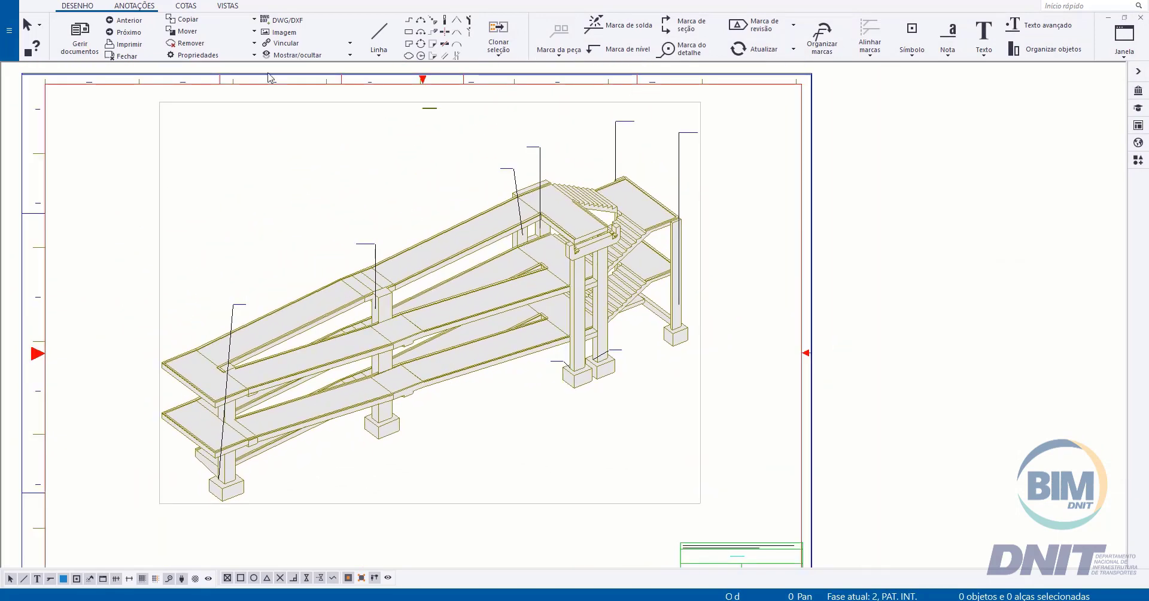
click(123, 56)
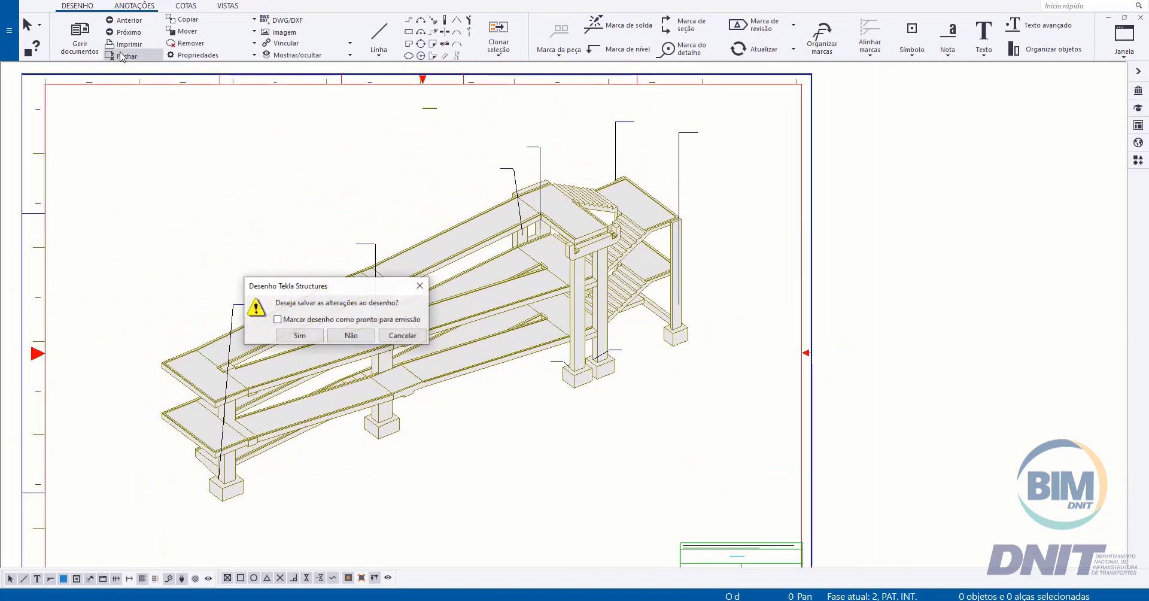
click(300, 336)
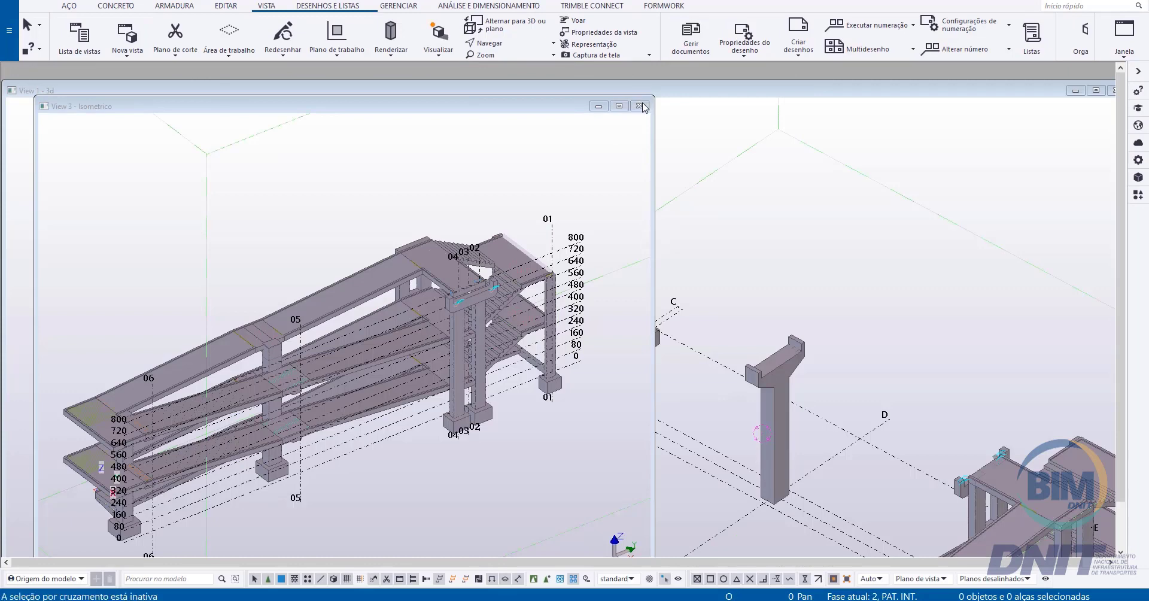
click(619, 106)
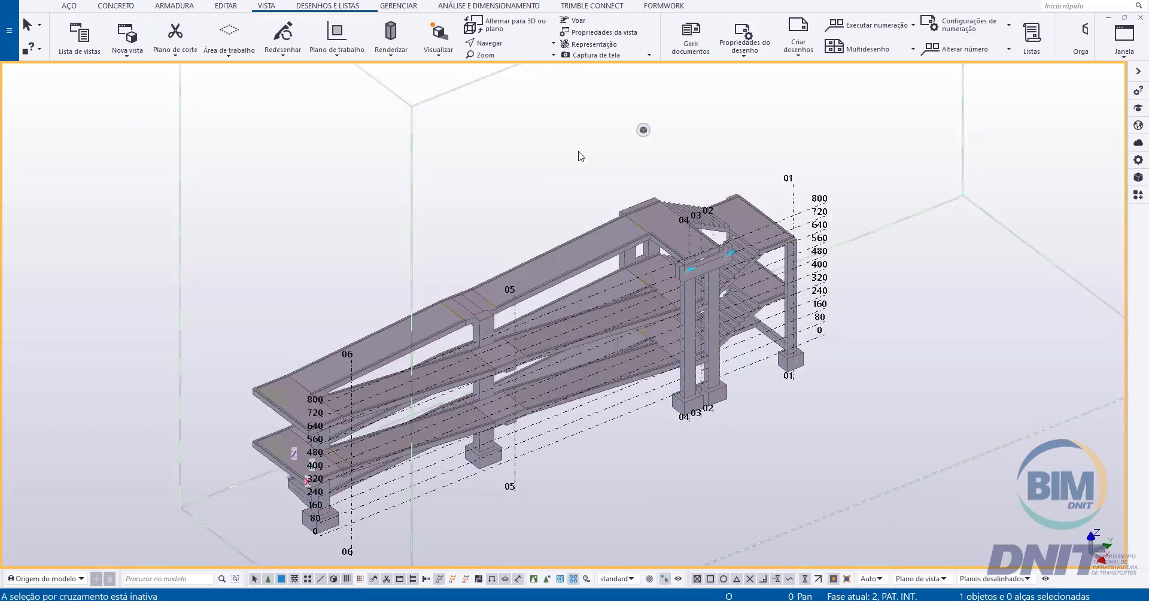